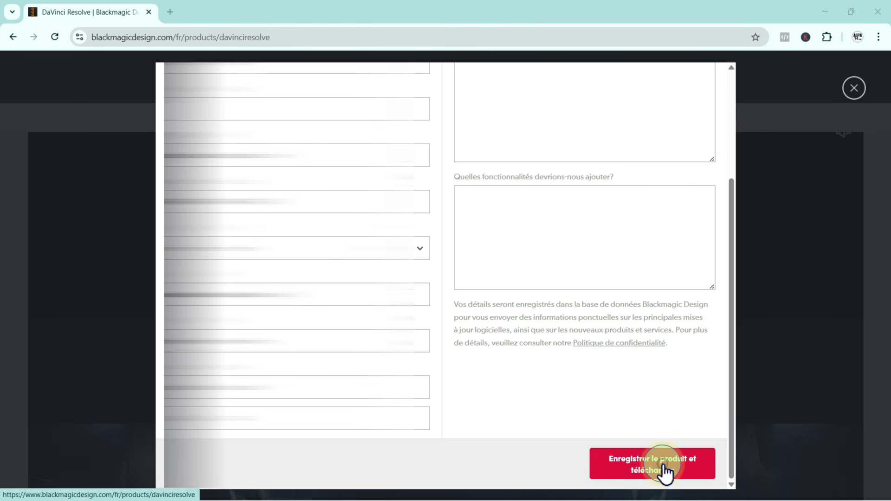
- Submit the product registration form to download DaVinci_Resolve_20.2.2_Windows.zip
{"action": "left_click", "coordinate": [662, 465]}
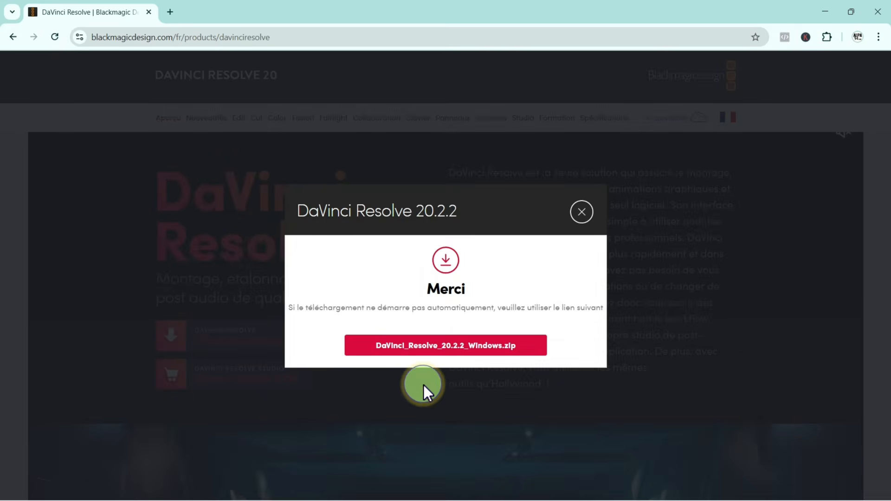
{"action": "left_click_drag", "start_coordinate": [454, 353], "coordinate": [642, 377]}
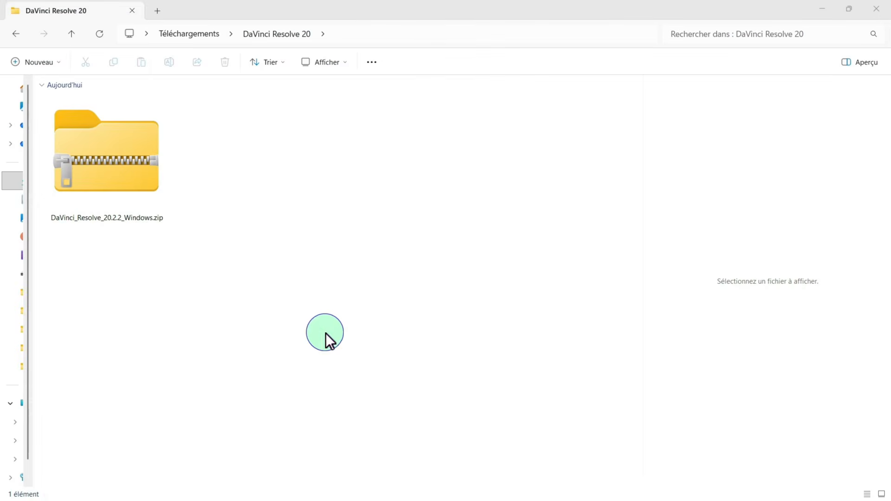
- Extract DaVinci_Resolve_20.2.2_Windows.zip into the proposed destination folder inside DaVinci Resolve 20
{"action": "left_click", "coordinate": [109, 172]}
{"action": "left_click", "coordinate": [241, 214]}
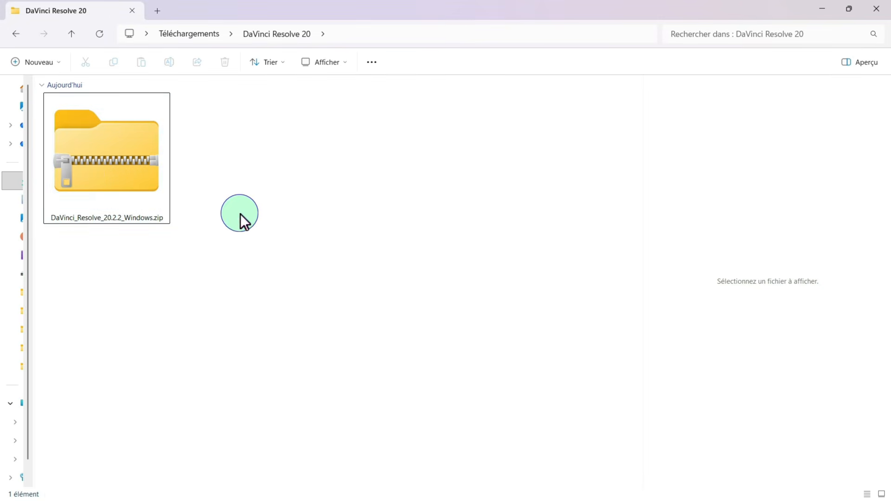
{"action": "left_click", "coordinate": [113, 182]}
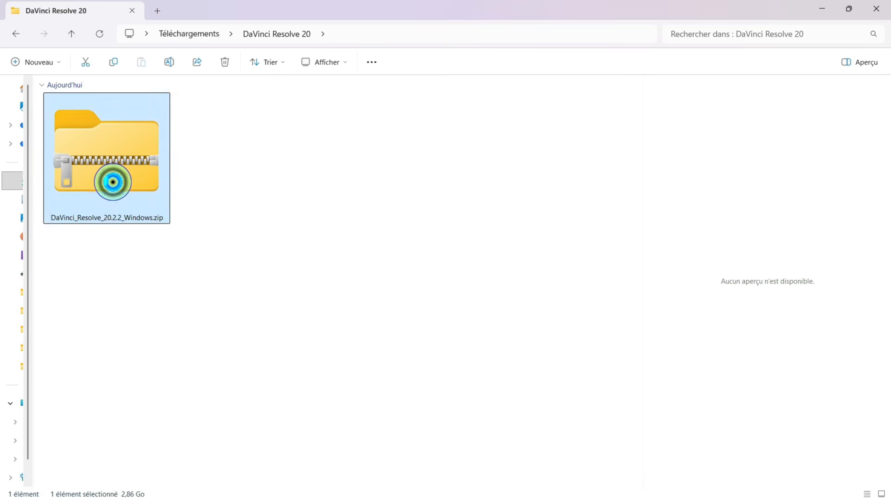
{"action": "right_click", "coordinate": [113, 182]}
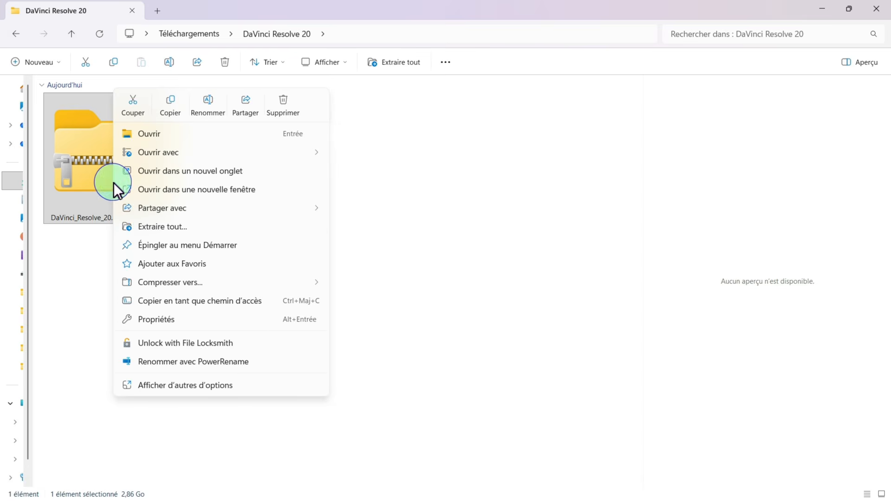
{"action": "left_click", "coordinate": [158, 229]}
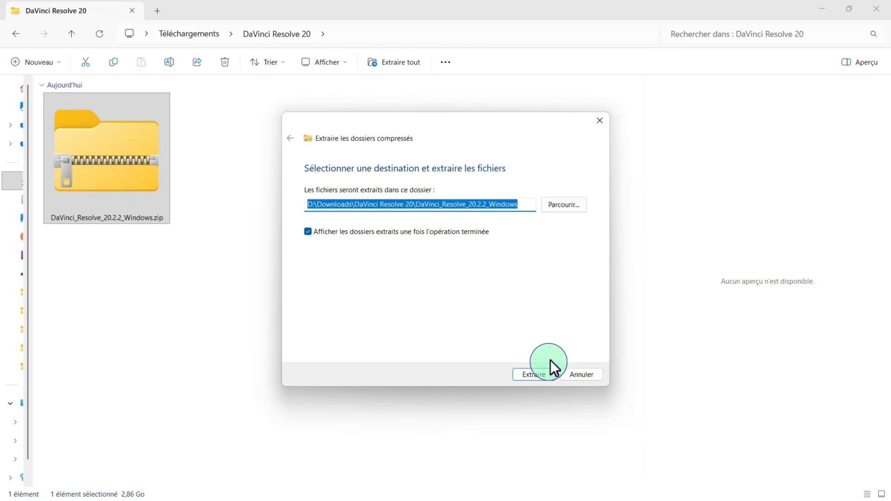
{"action": "left_click", "coordinate": [543, 374]}
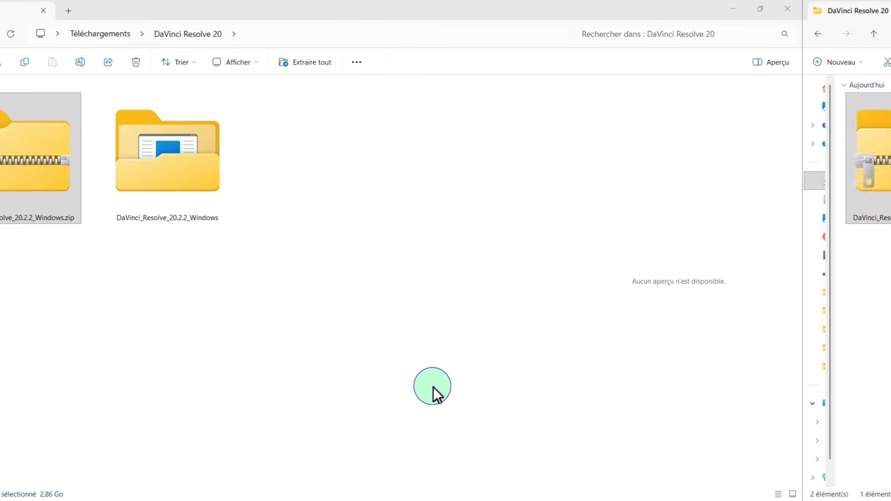
- Open the extracted DaVinci_Resolve_20.2.2_Windows folder and launch the installer DaVinci_Resolve_20.2.2_Windows.exe
{"action": "left_click", "coordinate": [263, 161]}
{"action": "double_click", "coordinate": [261, 158]}
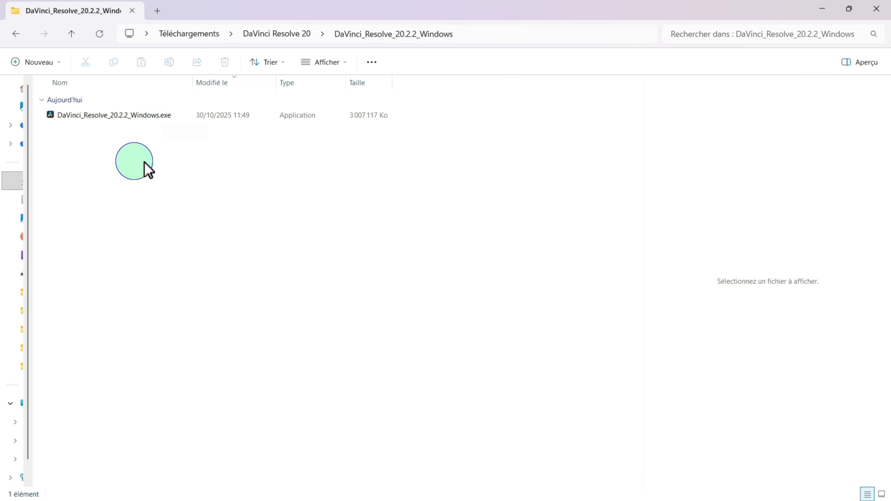
{"action": "double_click", "coordinate": [83, 118]}
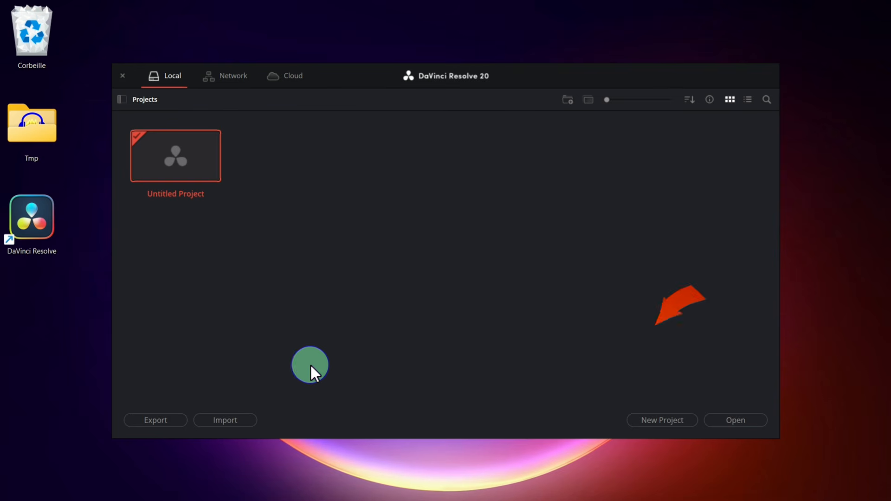
- Create a new local project named "Tuto Alpa14" with the default media location
{"action": "left_click", "coordinate": [663, 420]}
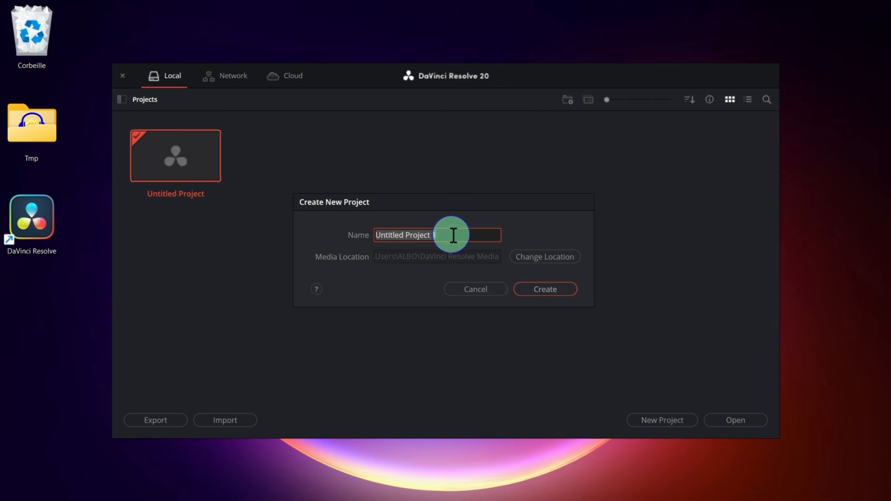
{"action": "left_click", "coordinate": [454, 235]}
{"action": "key", "text": "BackSpace"}
{"action": "key", "text": "BackSpace"}
{"action": "key", "text": "BackSpace"}
{"action": "key", "text": "BackSpace"}
{"action": "key", "text": "BackSpace"}
{"action": "key", "text": "BackSpace"}
{"action": "key", "text": "BackSpace"}
{"action": "key", "text": "BackSpace"}
{"action": "key", "text": "BackSpace"}
{"action": "key", "text": "BackSpace"}
{"action": "key", "text": "BackSpace"}
{"action": "key", "text": "BackSpace"}
{"action": "key", "text": "BackSpace"}
{"action": "key", "text": "BackSpace"}
{"action": "key", "text": "BackSpace"}
{"action": "key", "text": "BackSpace"}
{"action": "key", "text": "BackSpace"}
{"action": "key", "text": "BackSpace"}
{"action": "type", "text": "Tuto Alpa14"}
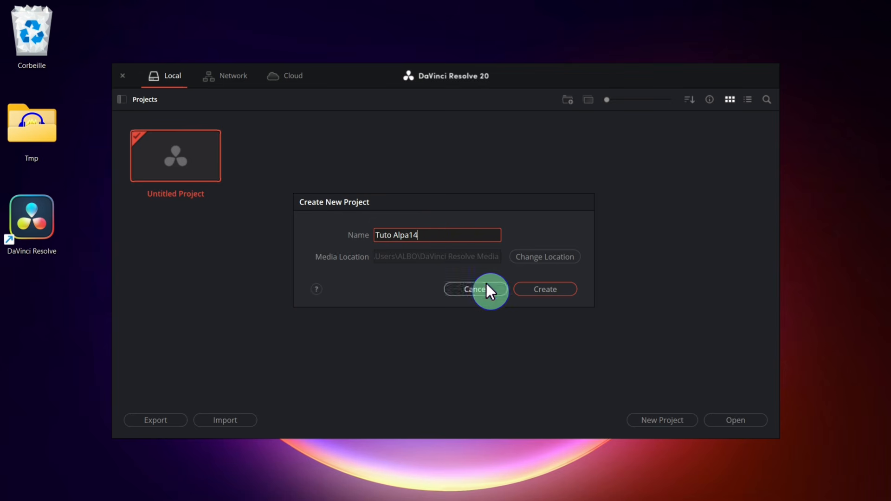
{"action": "left_click", "coordinate": [552, 291]}
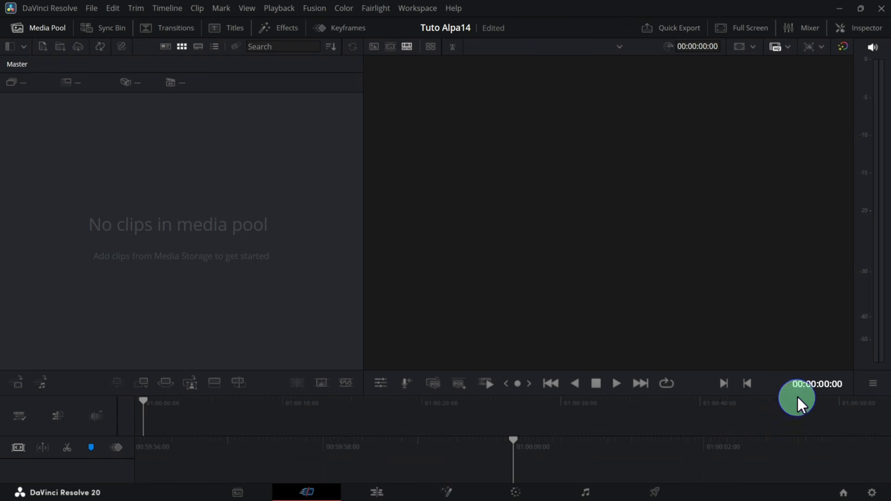
- View the saved projects in the Project Manager and return to the open project
{"action": "left_click", "coordinate": [844, 493]}
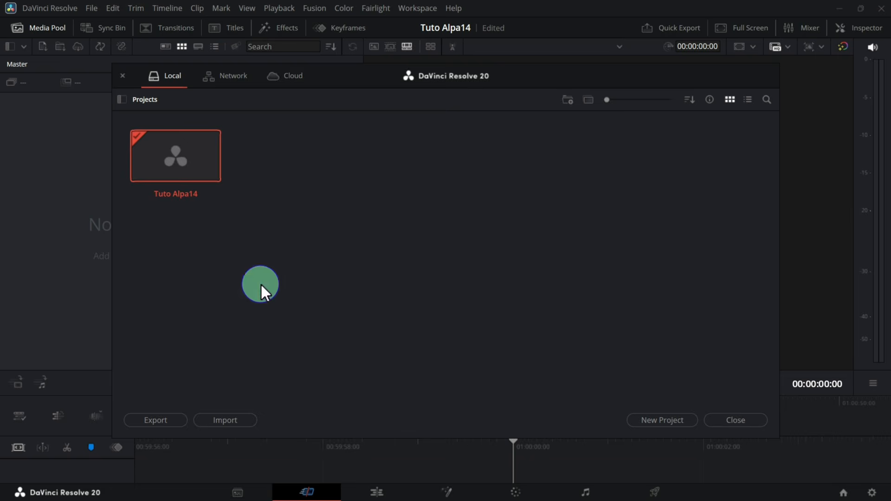
{"action": "left_click", "coordinate": [122, 77]}
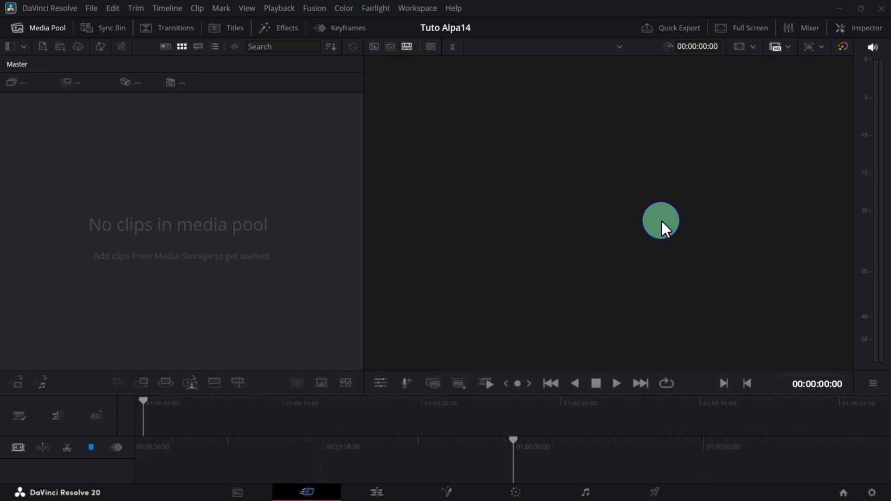
- Set the interface language to Français in the user preferences and save the change
{"action": "left_click", "coordinate": [40, 10]}
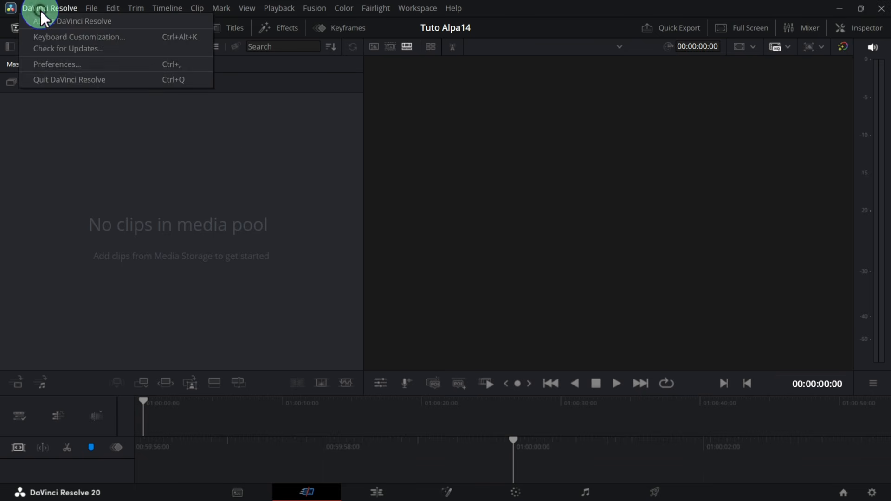
{"action": "left_click", "coordinate": [46, 66]}
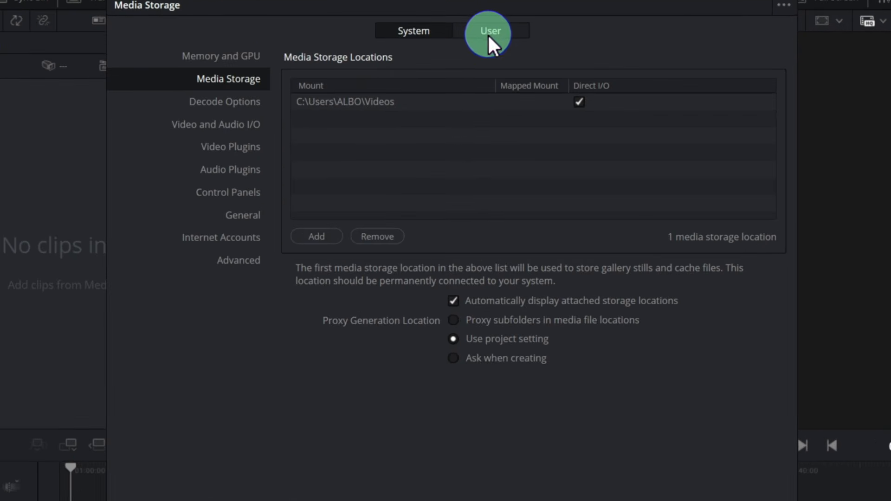
{"action": "left_click", "coordinate": [490, 32]}
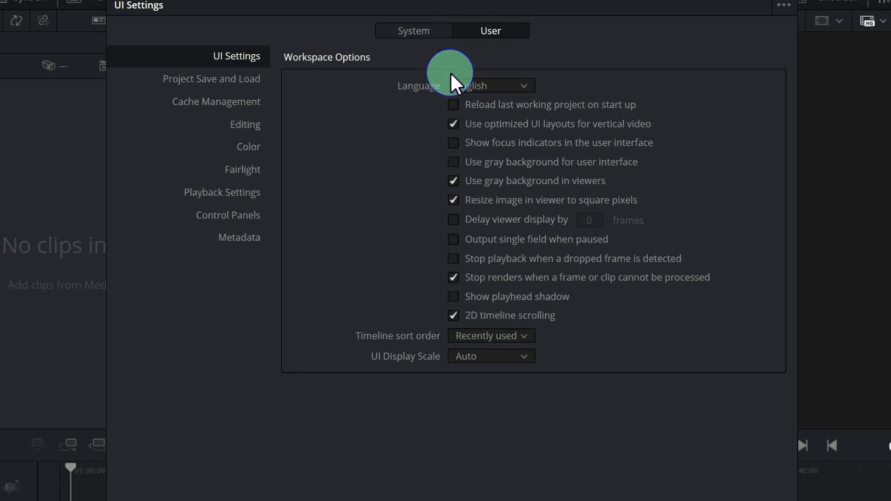
{"action": "left_click", "coordinate": [524, 86]}
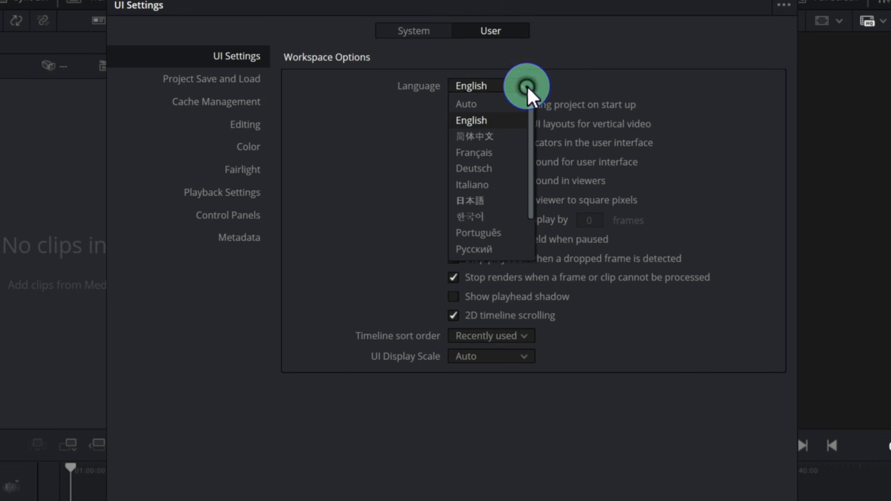
{"action": "left_click", "coordinate": [511, 149]}
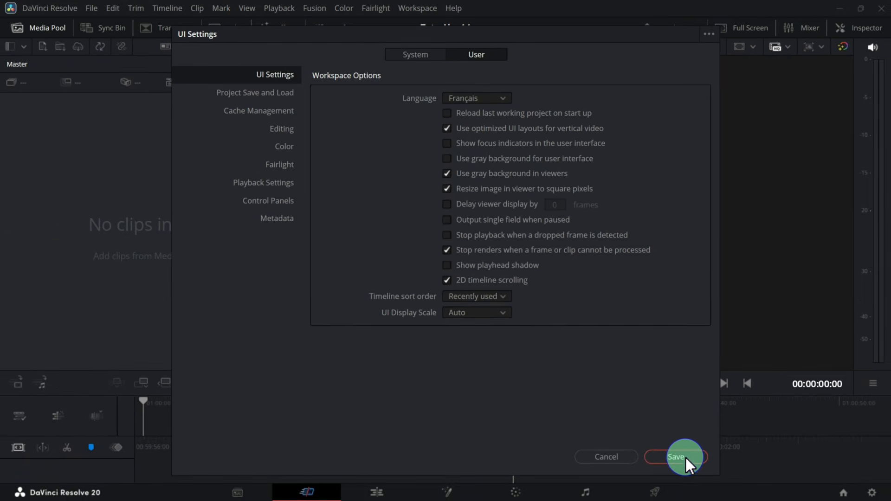
{"action": "left_click", "coordinate": [686, 458]}
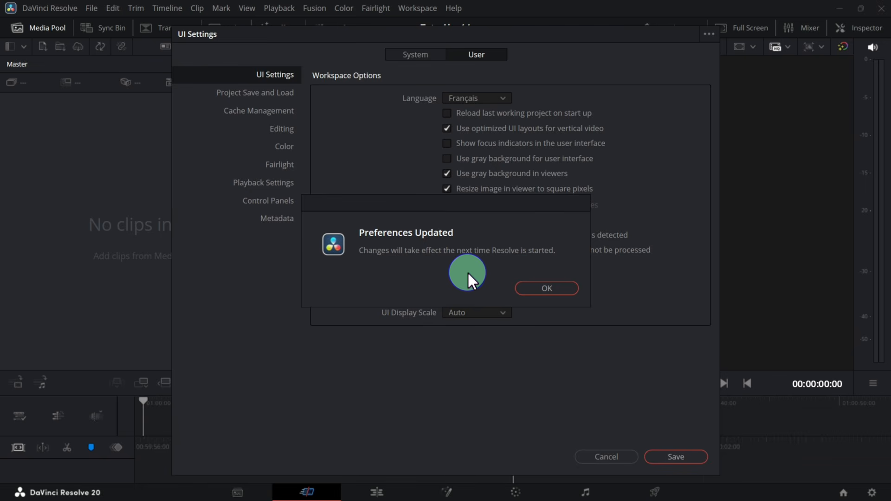
{"action": "left_click", "coordinate": [545, 287]}
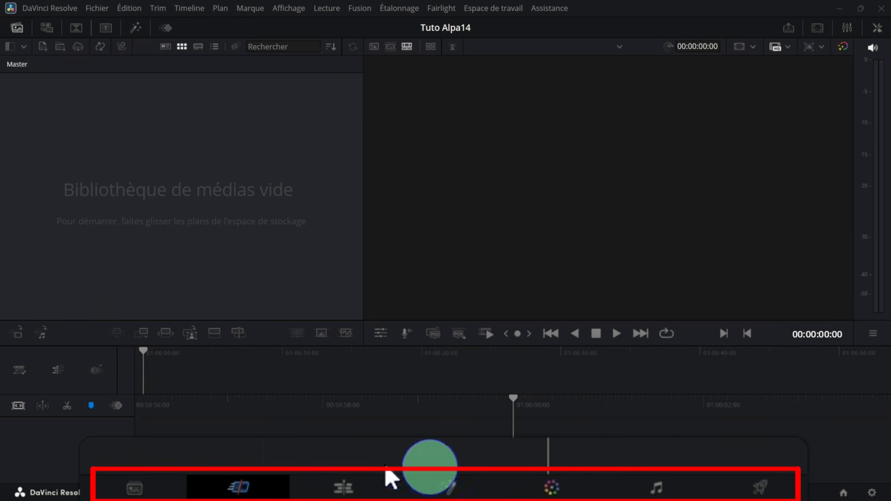
- Look through the Media, Cut, Edit, Fusion, Color and Fairlight pages one after another
{"action": "left_click", "coordinate": [154, 485]}
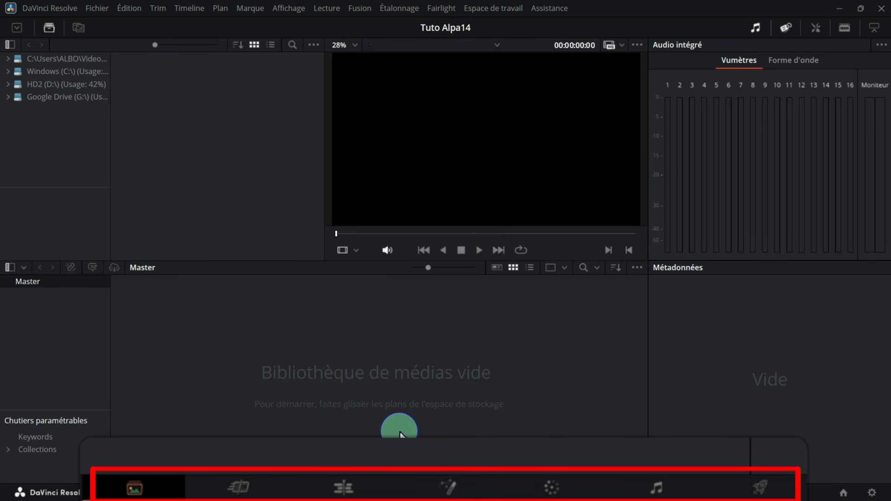
{"action": "left_click", "coordinate": [255, 485]}
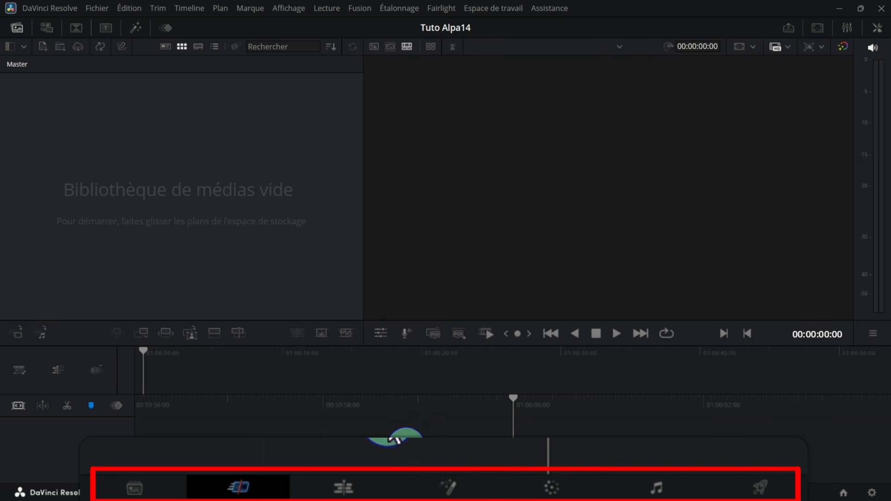
{"action": "left_click", "coordinate": [353, 488]}
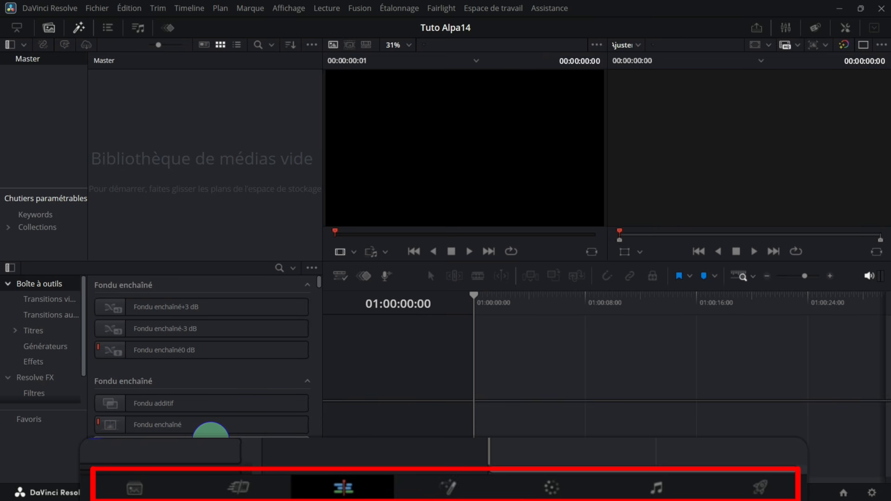
{"action": "left_click", "coordinate": [453, 487]}
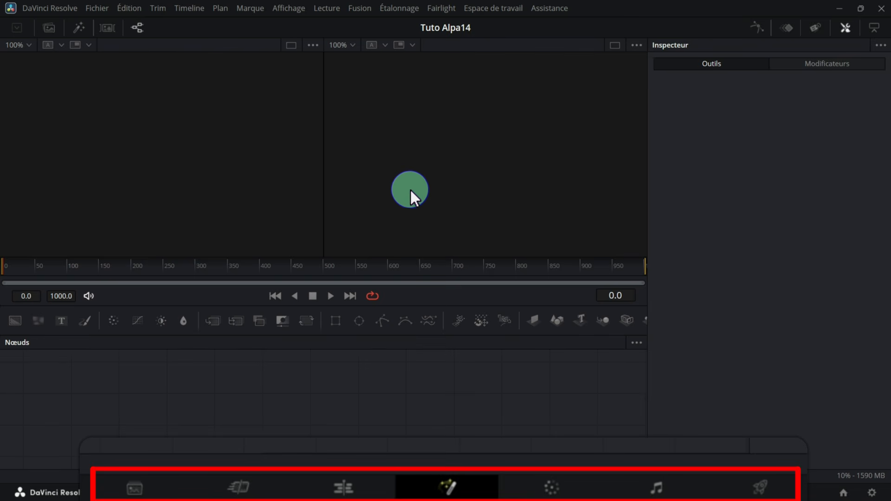
{"action": "left_click", "coordinate": [553, 489]}
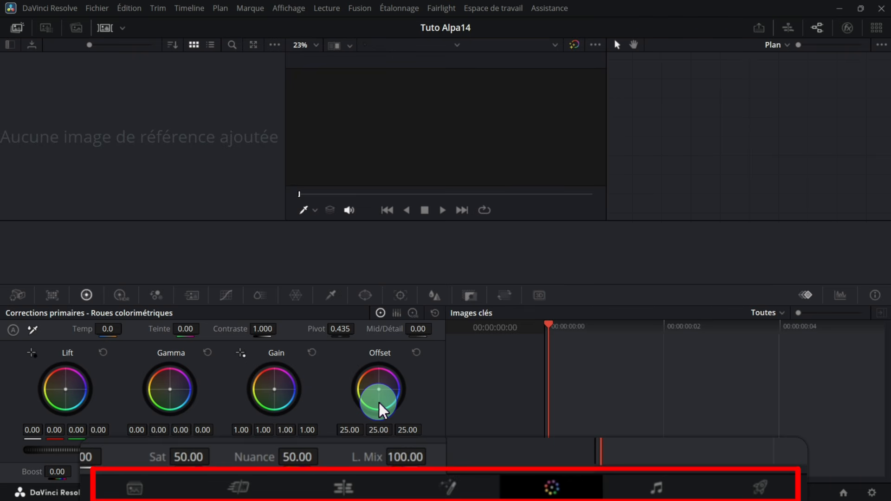
{"action": "left_click", "coordinate": [659, 487]}
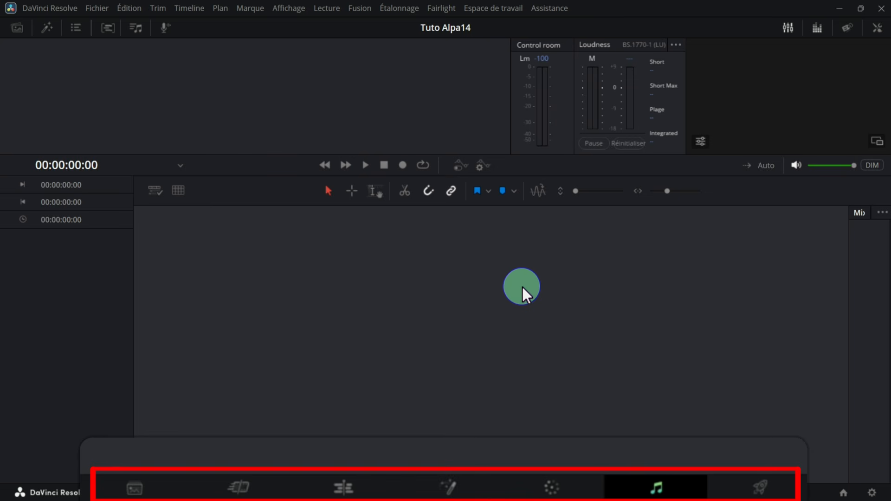
- Examine the custom export settings on the Deliver page, from file name down to encoding quality
{"action": "left_click", "coordinate": [761, 487]}
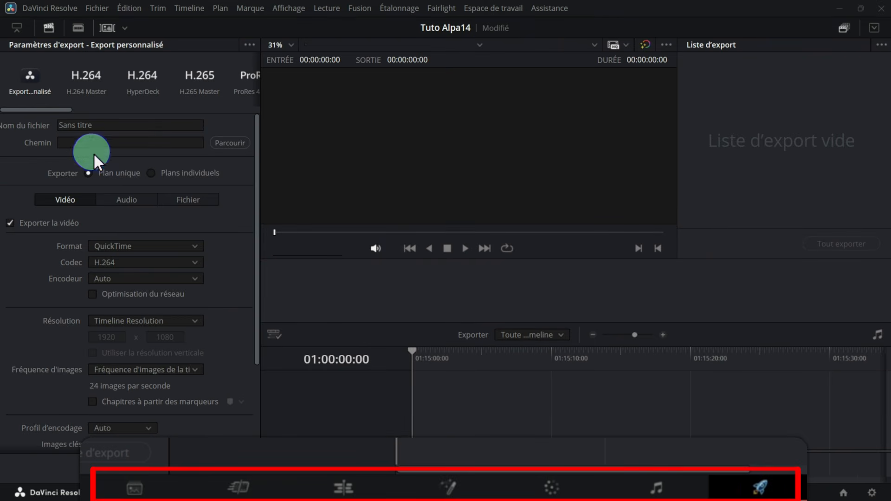
{"action": "left_click_drag", "start_coordinate": [63, 111], "coordinate": [15, 115]}
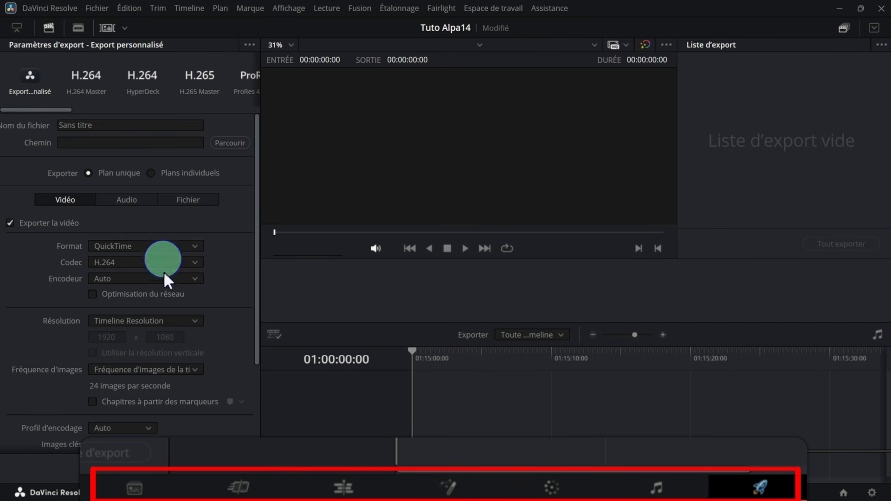
{"action": "scroll", "coordinate": [153, 401], "scroll_direction": "down", "scroll_amount": 3}
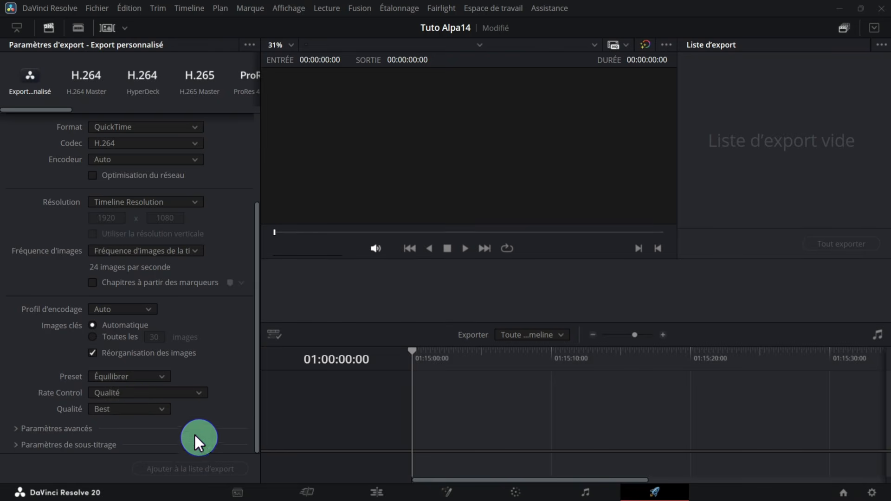
- Switch to the Edit page and open the project settings for Tuto Alpa14
{"action": "left_click", "coordinate": [377, 493]}
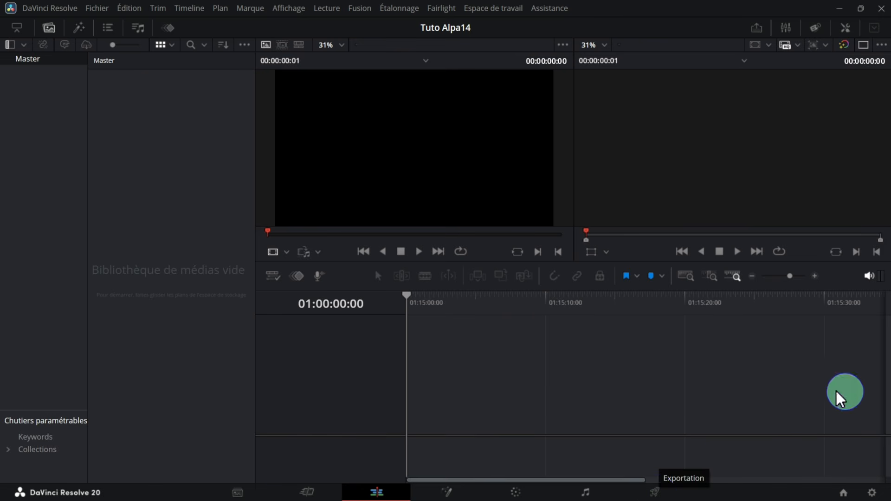
{"action": "left_click", "coordinate": [870, 495]}
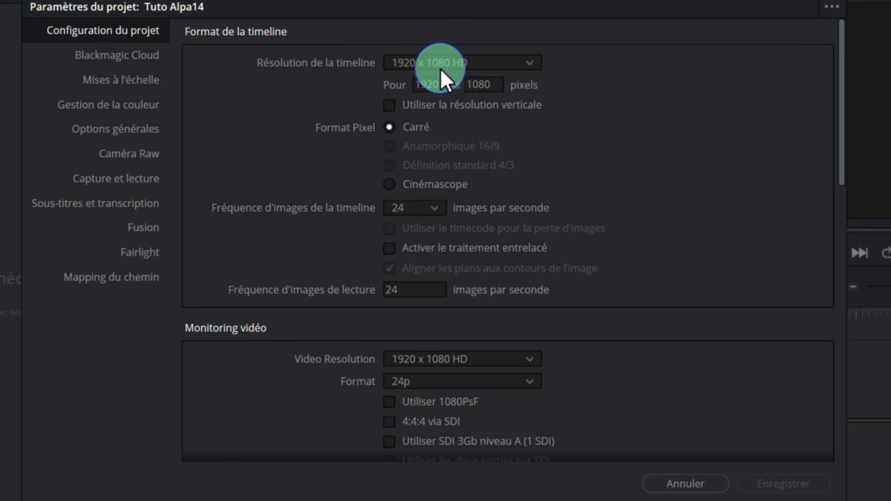
- Review the available timeline resolutions in the project's timeline format settings without choosing another one
{"action": "left_click", "coordinate": [531, 64]}
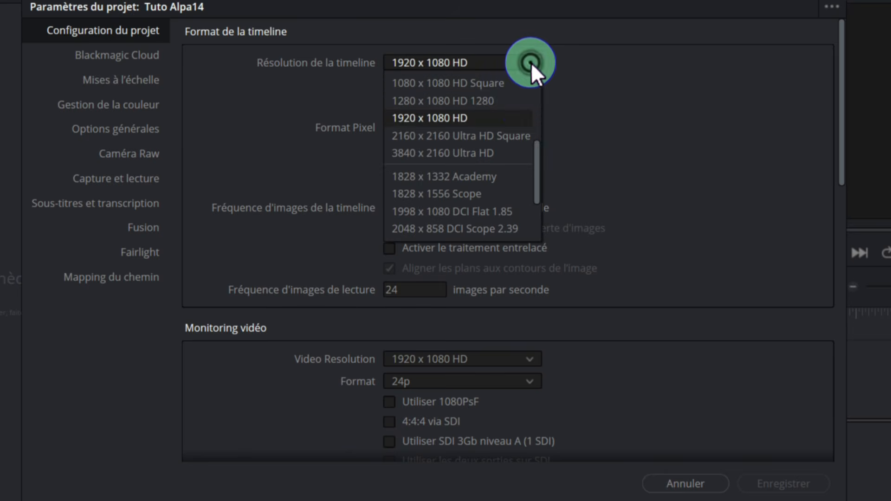
{"action": "mouse_move", "coordinate": [538, 168]}
{"action": "left_mouse_down"}
{"action": "mouse_move", "coordinate": [540, 121]}
{"action": "mouse_move", "coordinate": [534, 229]}
{"action": "mouse_move", "coordinate": [538, 174]}
{"action": "left_mouse_up"}
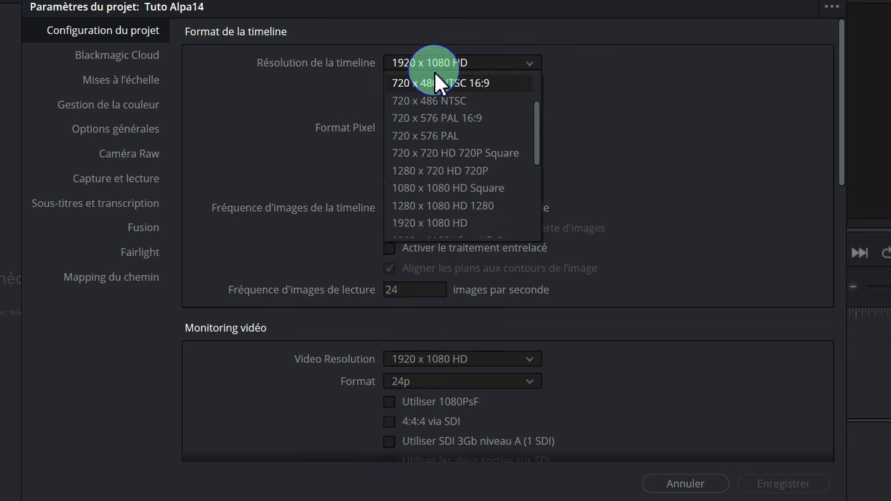
{"action": "left_click", "coordinate": [433, 66]}
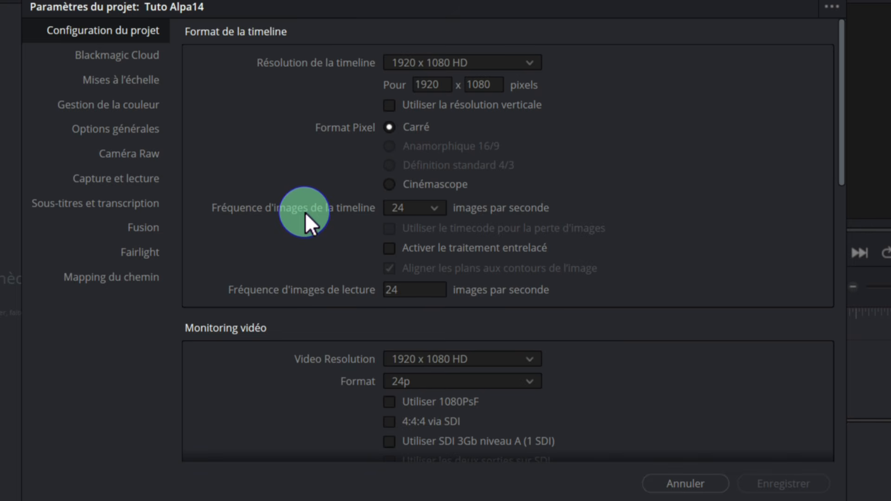
- Set the timeline frame rate to 29.97 images per second and save the project settings
{"action": "left_click", "coordinate": [434, 209]}
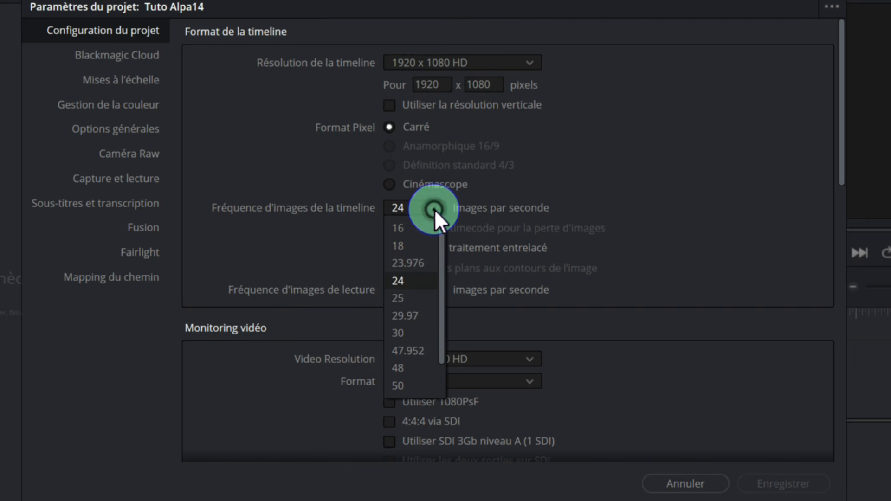
{"action": "left_click", "coordinate": [406, 316]}
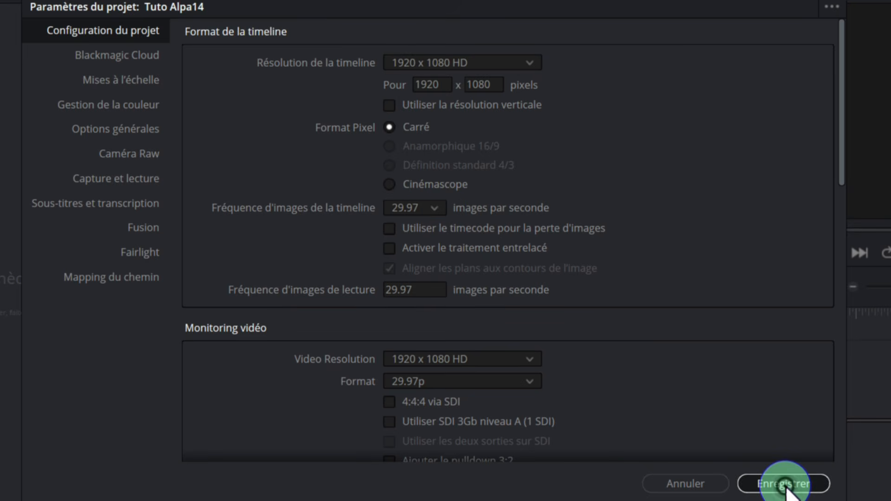
{"action": "left_click", "coordinate": [784, 485]}
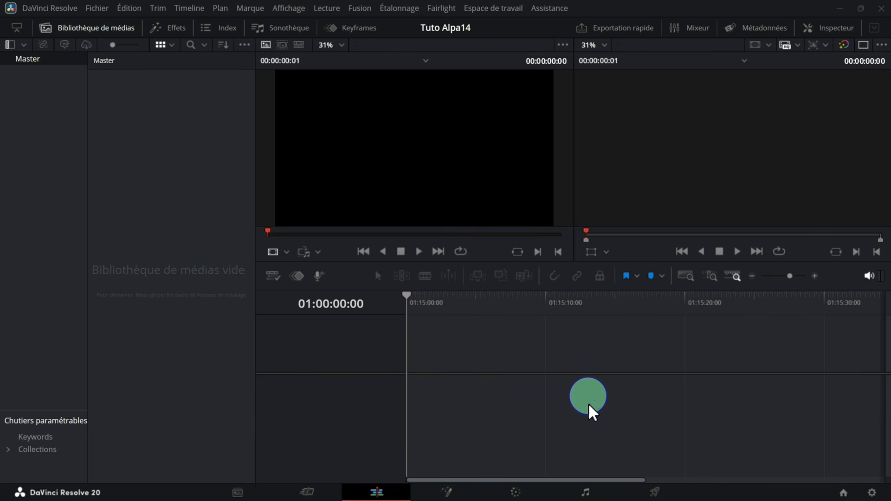
- Reset the workspace to its default layout, and hide and reshow the media library
{"action": "left_click", "coordinate": [496, 10]}
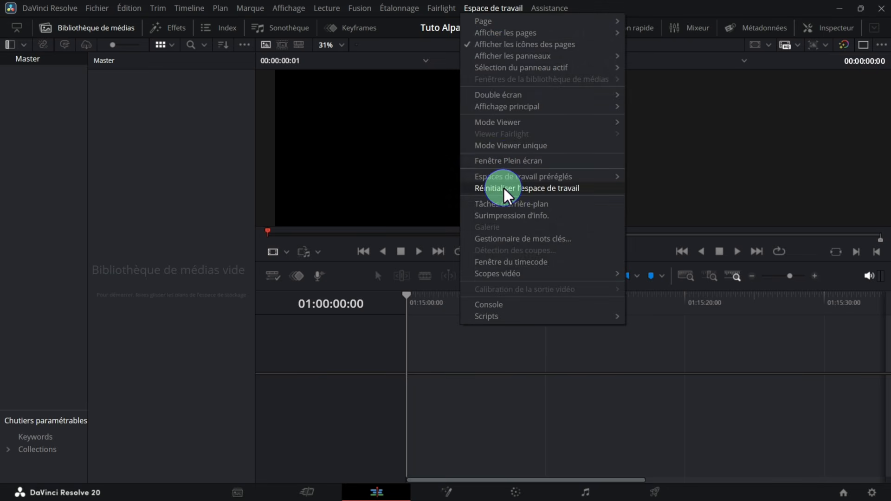
{"action": "left_click", "coordinate": [557, 189]}
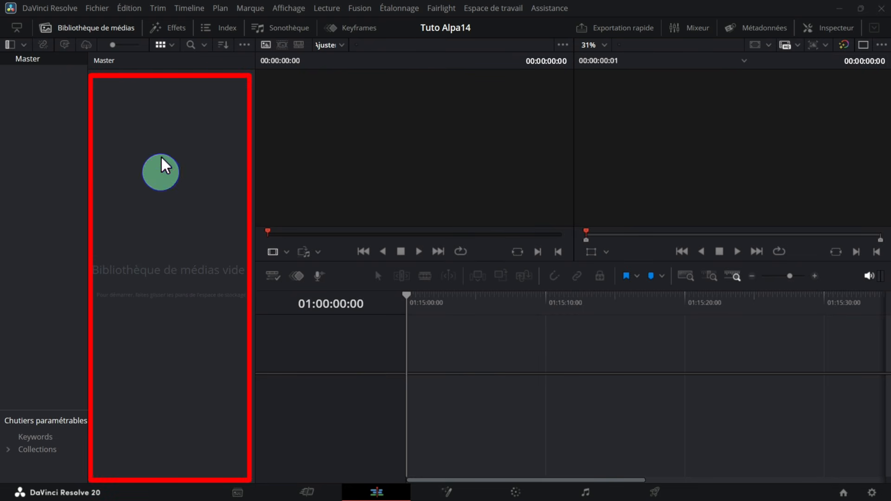
{"action": "left_click", "coordinate": [82, 28]}
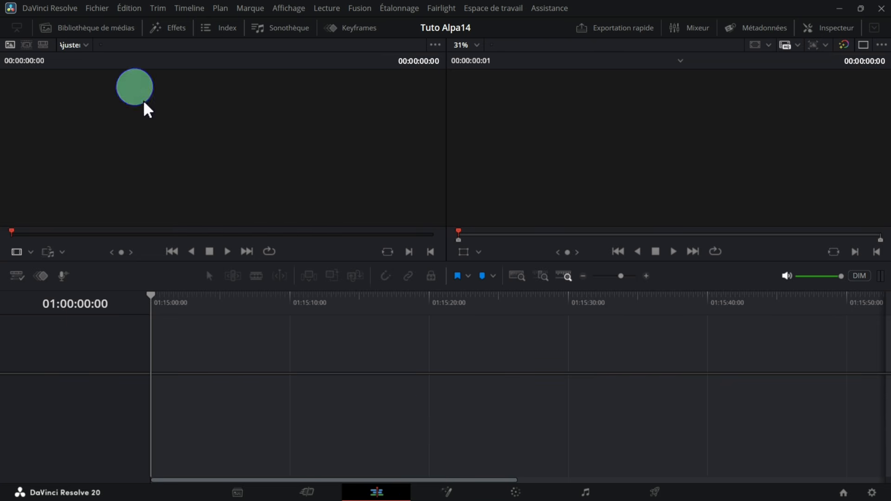
{"action": "left_click", "coordinate": [75, 29]}
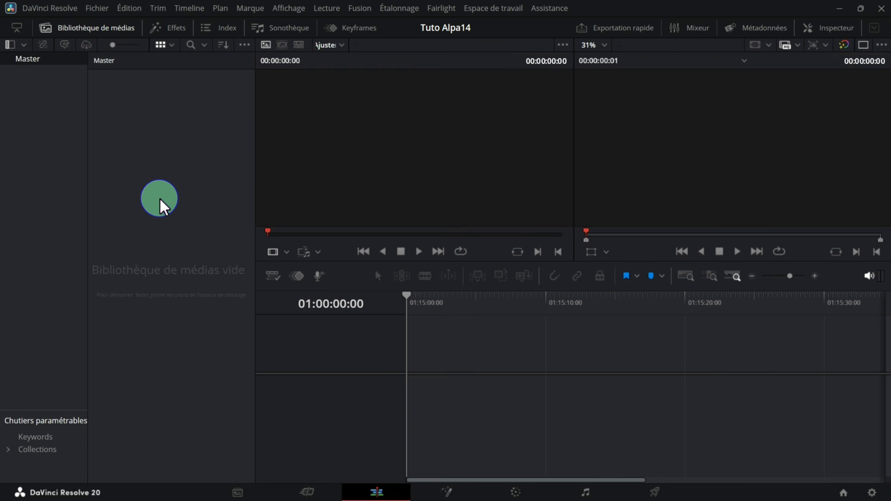
{"action": "right_click", "coordinate": [160, 199]}
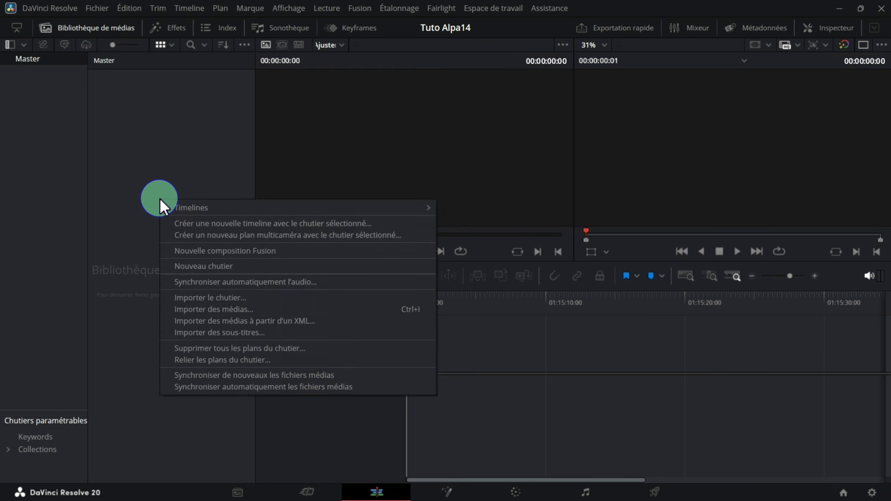
{"action": "left_click", "coordinate": [222, 310]}
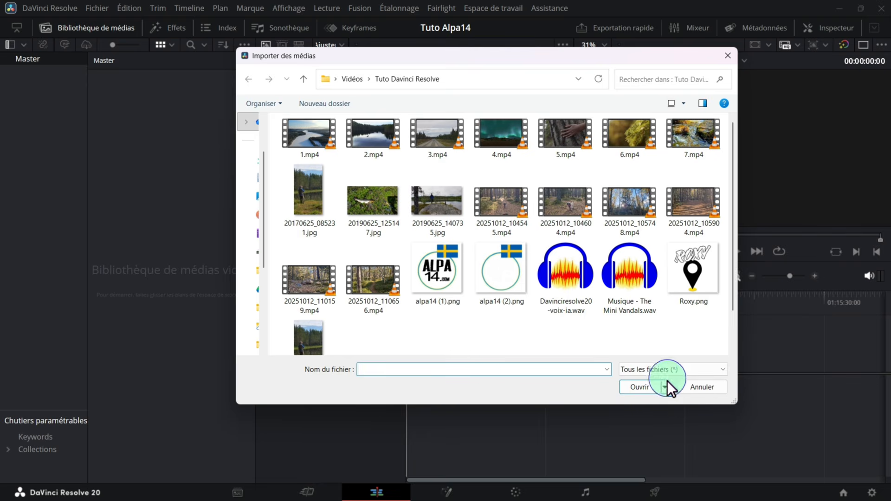
{"action": "left_click", "coordinate": [727, 55]}
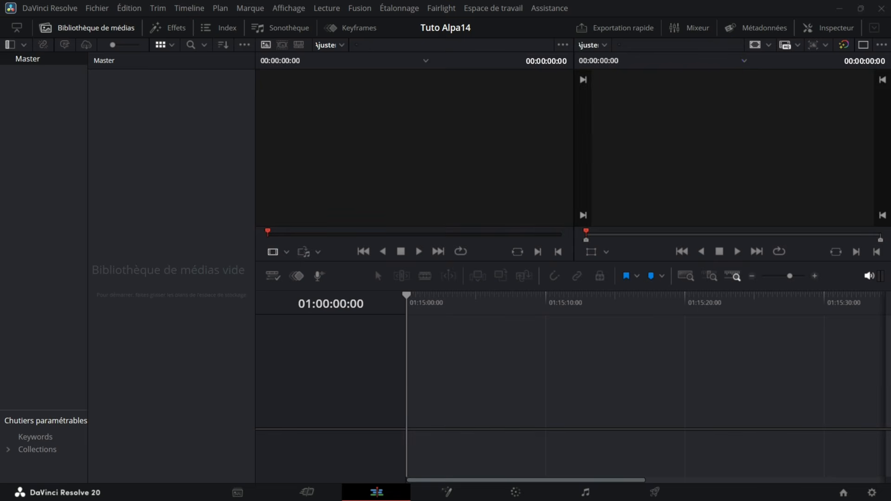
- Import all files from the Tuto Davinci Resolve folder into the Master bin of the media library
{"action": "left_click_drag", "start_coordinate": [890, 196], "coordinate": [618, 93]}
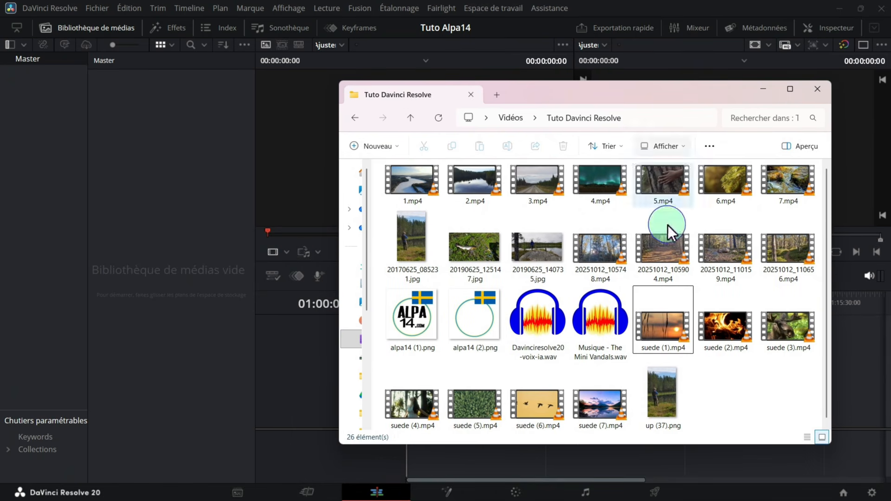
{"action": "key", "text": "ctrl+a"}
{"action": "left_click_drag", "start_coordinate": [603, 258], "coordinate": [158, 235]}
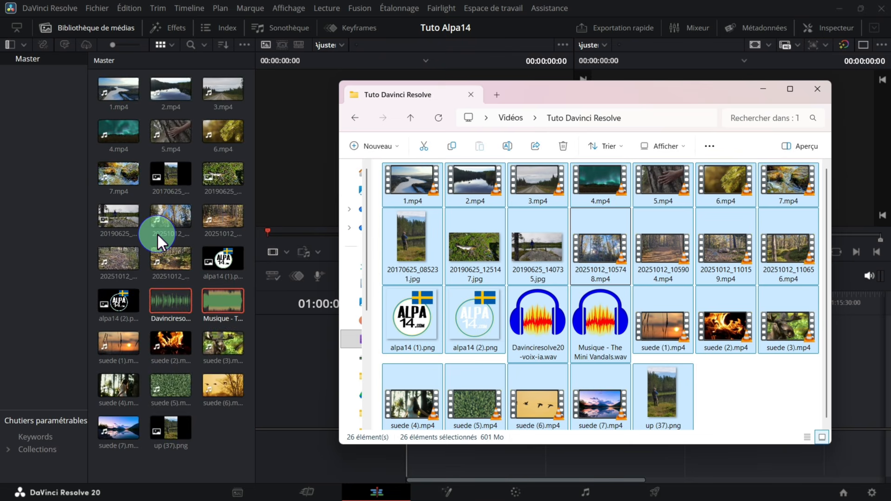
{"action": "left_click", "coordinate": [304, 425]}
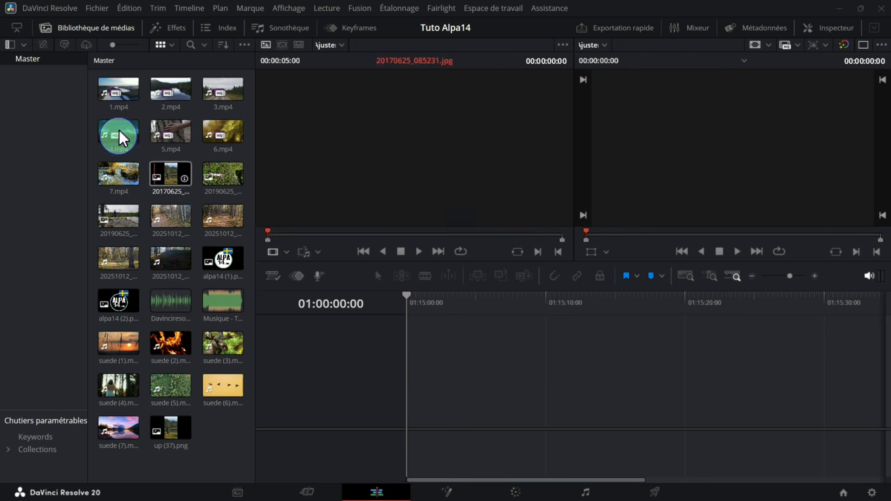
- Generate proxy media for 1.mp4 to 7.mp4, the dated photos and clips, and suede (1).mp4 to suede (7).mp4
{"action": "left_click", "coordinate": [117, 95]}
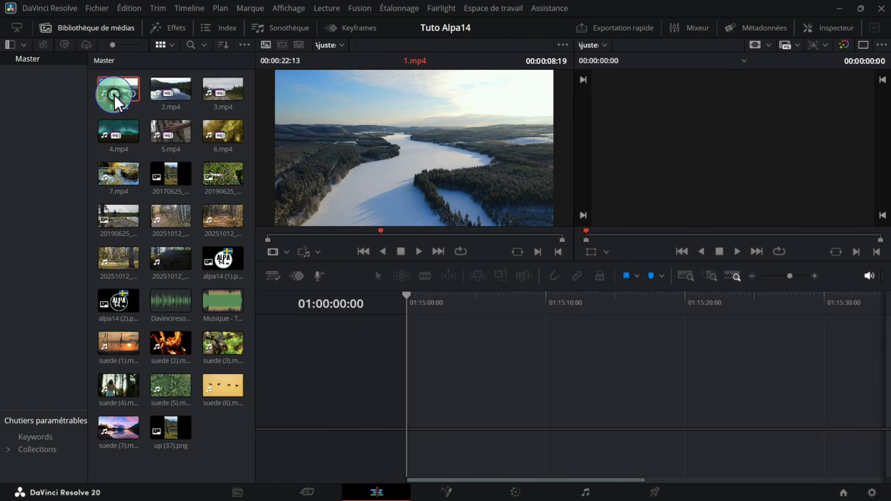
{"action": "left_click", "coordinate": [166, 267], "text": "shift"}
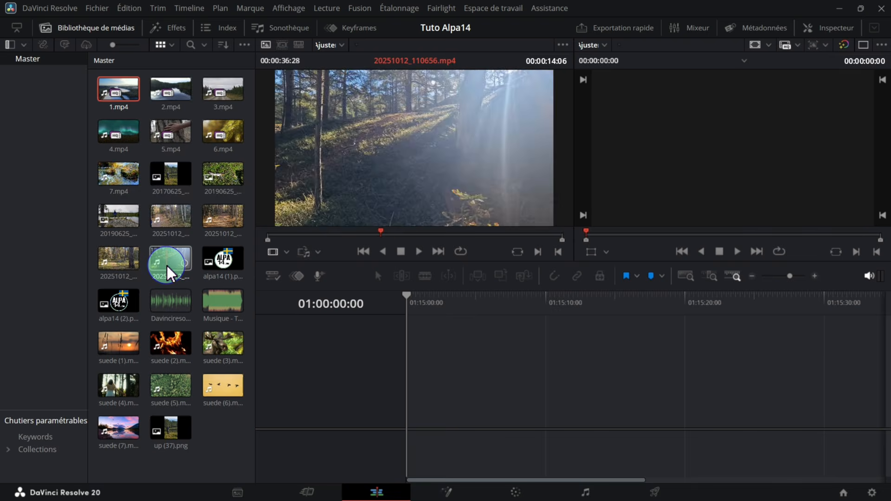
{"action": "left_click", "coordinate": [117, 436], "text": "ctrl"}
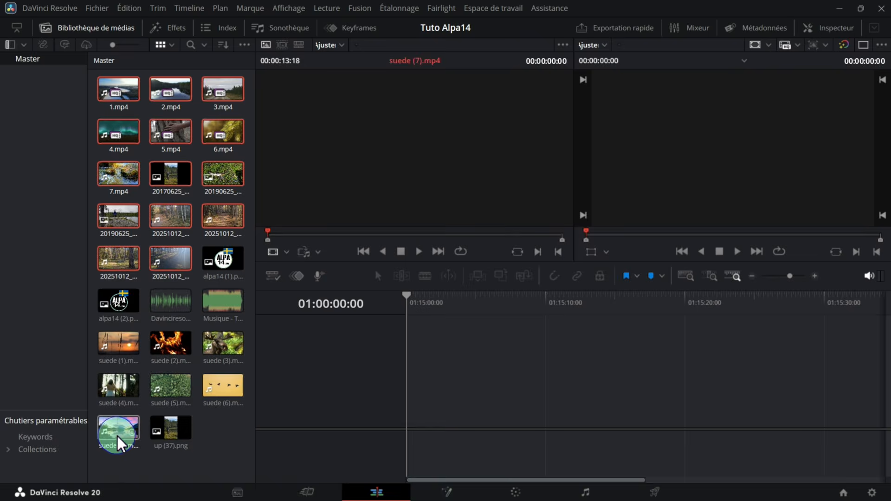
{"action": "left_click", "coordinate": [218, 389], "text": "ctrl"}
{"action": "left_click", "coordinate": [172, 390], "text": "ctrl"}
{"action": "left_click", "coordinate": [117, 374], "text": "ctrl"}
{"action": "left_click", "coordinate": [116, 353], "text": "ctrl"}
{"action": "left_click", "coordinate": [168, 350], "text": "ctrl"}
{"action": "left_click", "coordinate": [223, 348], "text": "ctrl"}
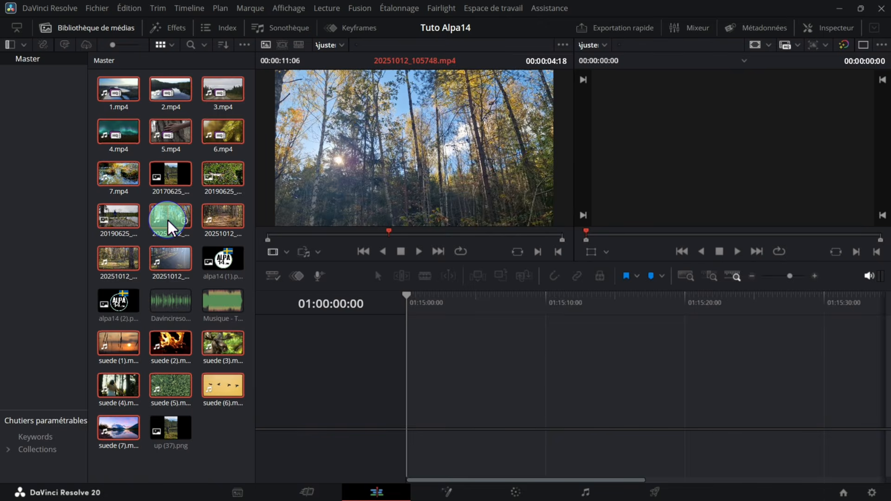
{"action": "right_click", "coordinate": [168, 220]}
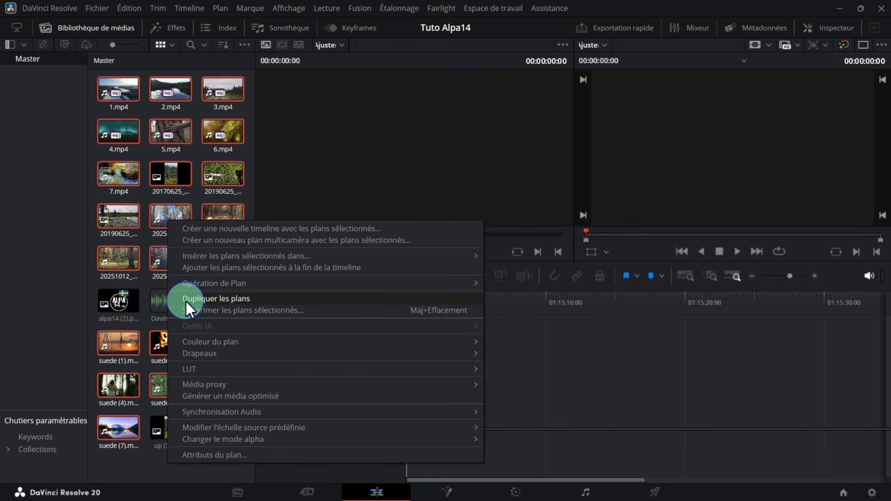
{"action": "mouse_move", "coordinate": [195, 385]}
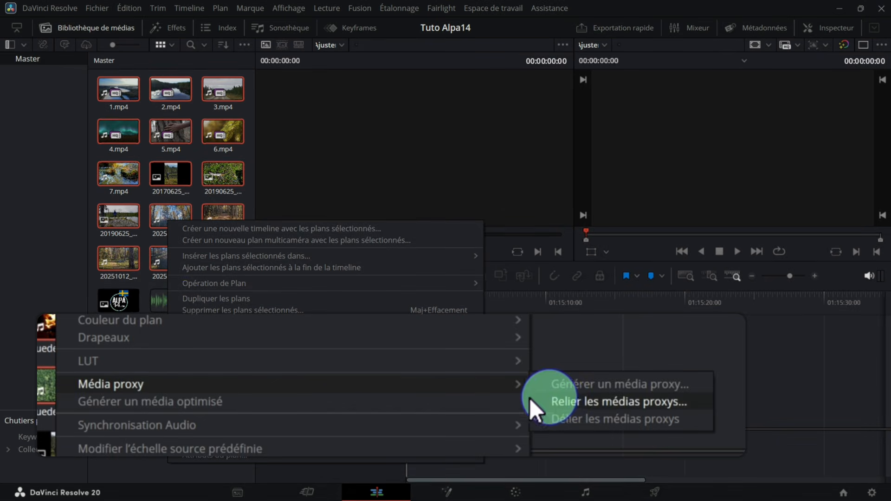
{"action": "left_click", "coordinate": [592, 385]}
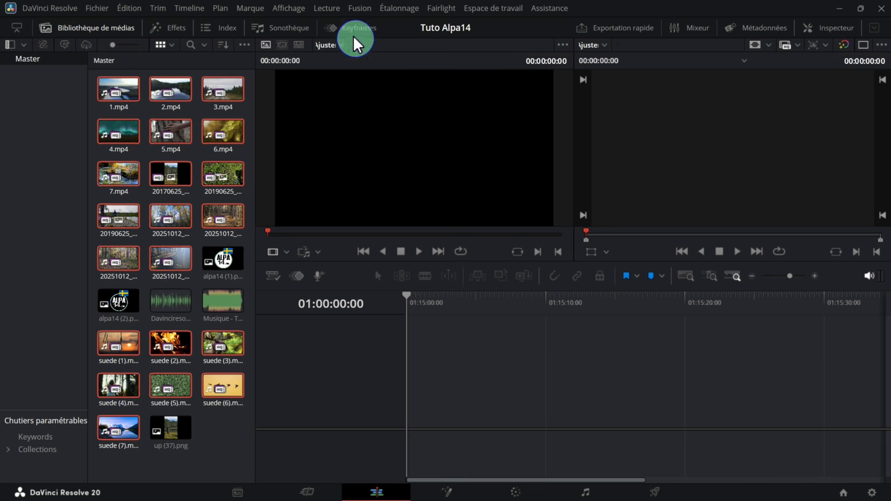
- Set the proxy handling for playback to Proxys préférés
{"action": "left_click", "coordinate": [328, 9]}
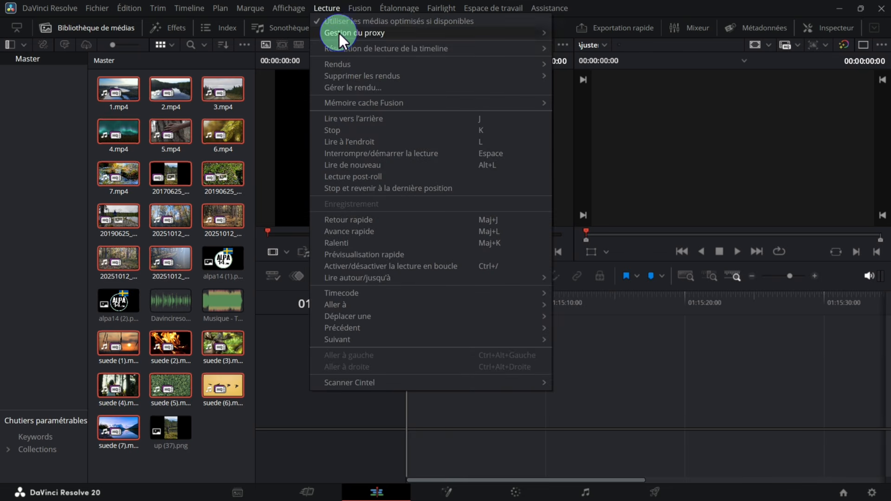
{"action": "mouse_move", "coordinate": [341, 35]}
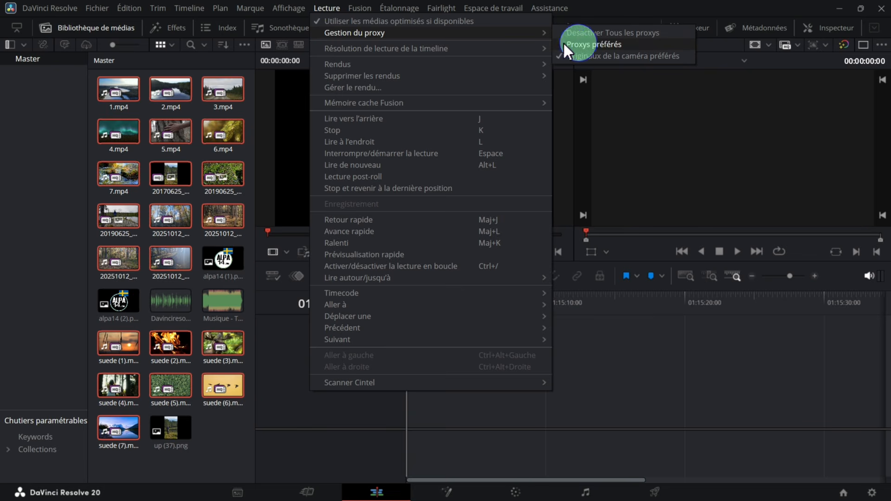
{"action": "left_click", "coordinate": [606, 47]}
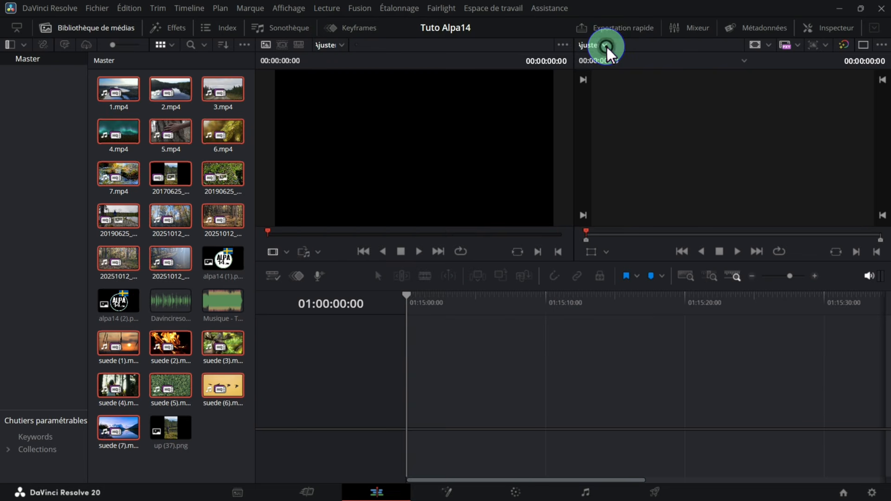
- Set the timeline playback resolution to Quart
{"action": "left_click", "coordinate": [332, 10]}
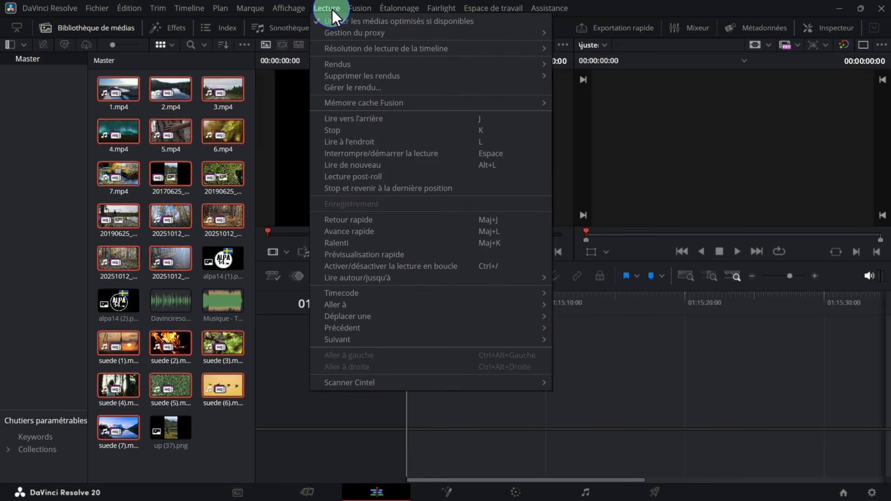
{"action": "mouse_move", "coordinate": [335, 46]}
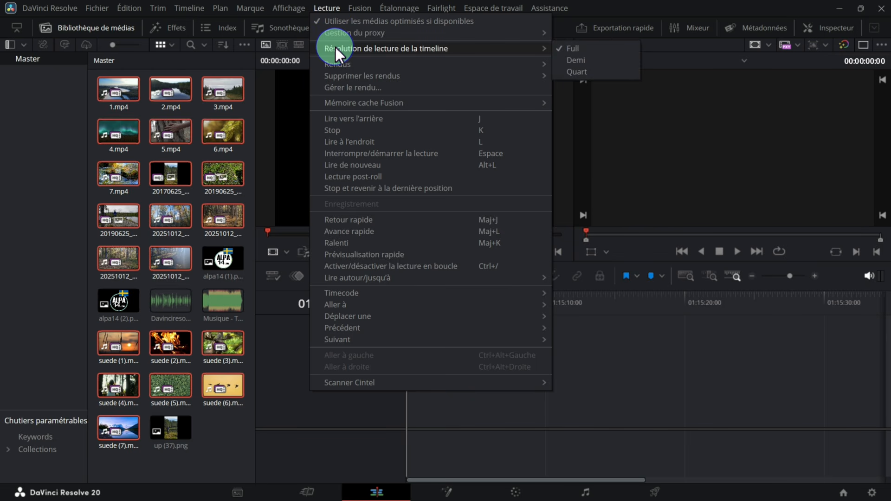
{"action": "left_click", "coordinate": [583, 72]}
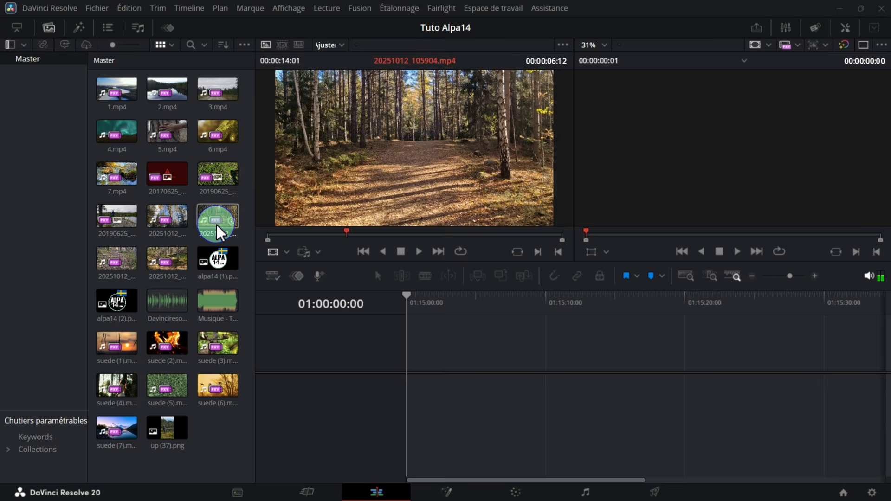
- Preview several media library items and load 1.mp4 into the source viewer
{"action": "left_click", "coordinate": [126, 176]}
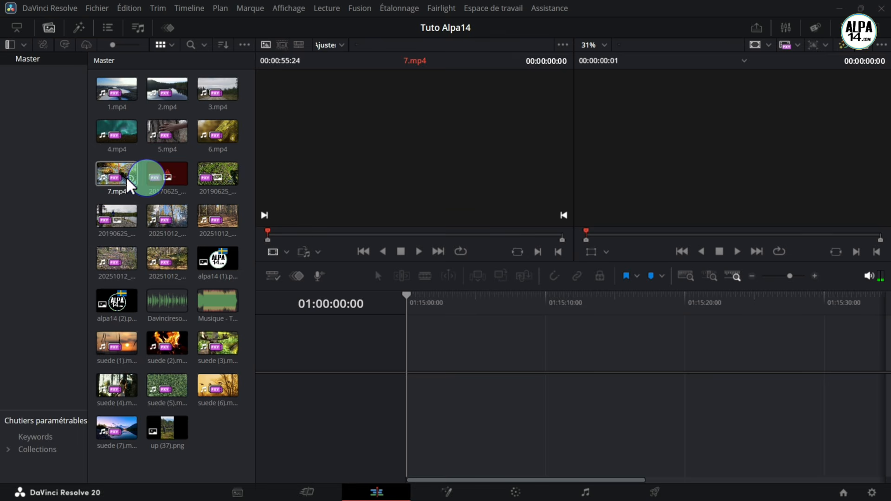
{"action": "left_click", "coordinate": [199, 177]}
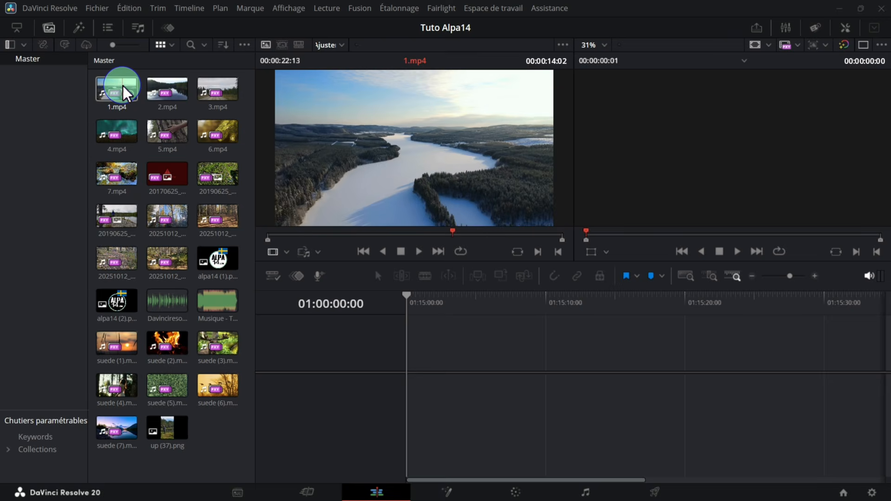
{"action": "left_click", "coordinate": [123, 85]}
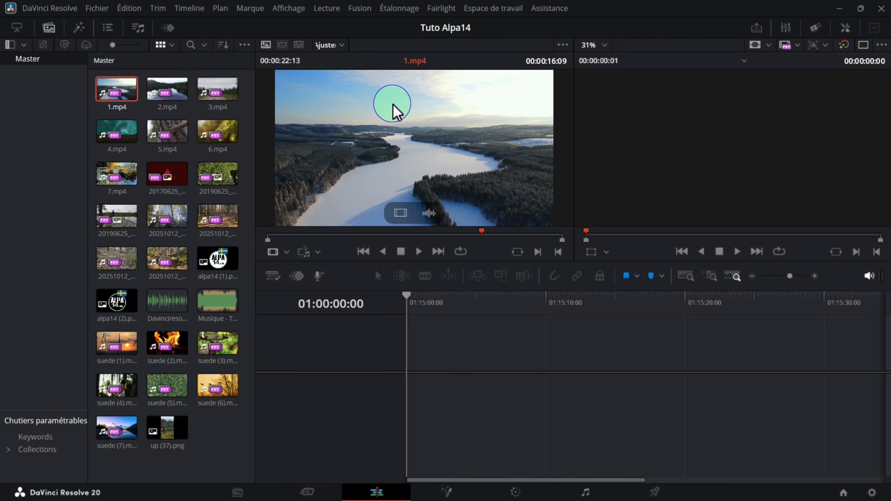
- Play 1.mp4 forward in the source viewer, stop it, play it in reverse and stop it again
{"action": "left_click", "coordinate": [421, 252]}
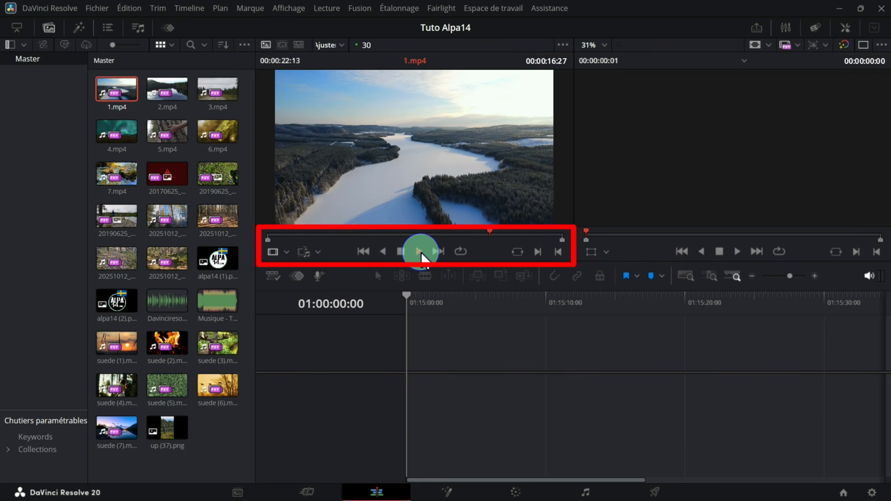
{"action": "left_click", "coordinate": [419, 251]}
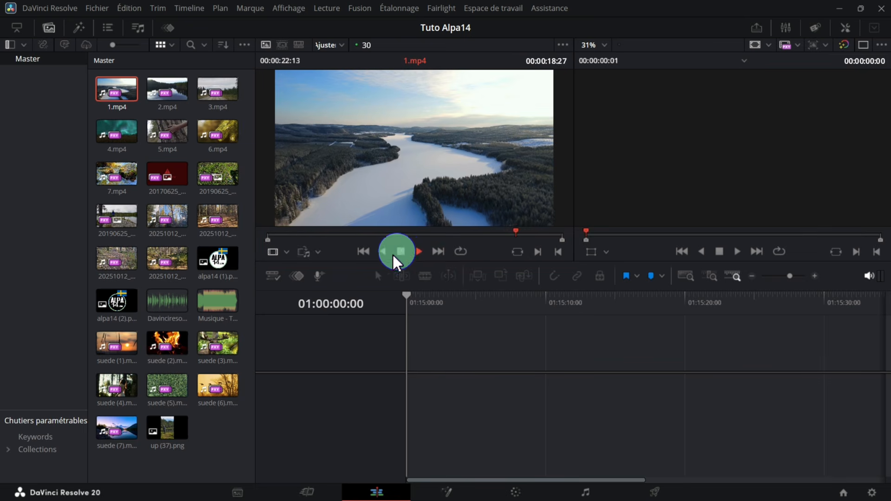
{"action": "left_click", "coordinate": [401, 251]}
{"action": "left_click", "coordinate": [387, 252]}
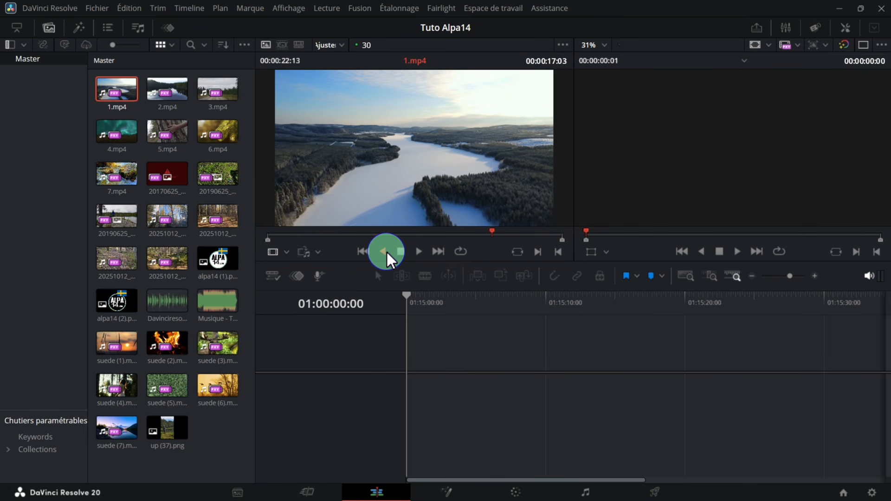
{"action": "left_click", "coordinate": [401, 250]}
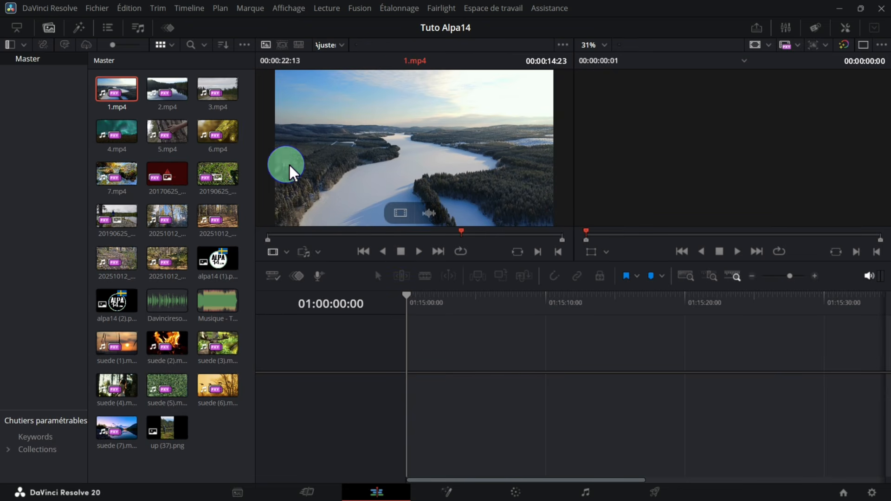
- View the photo 20190625_125147.jpg and the clip 7.mp4 in the source viewer
{"action": "left_click", "coordinate": [218, 175]}
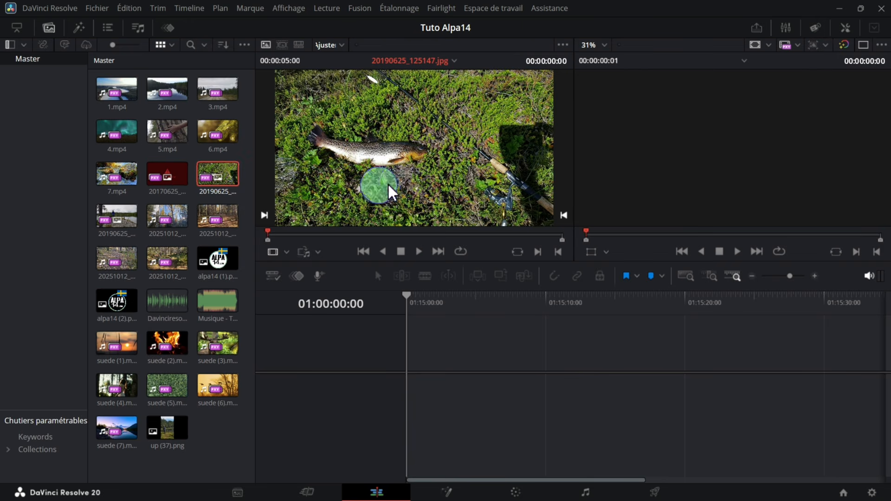
{"action": "left_click", "coordinate": [107, 169]}
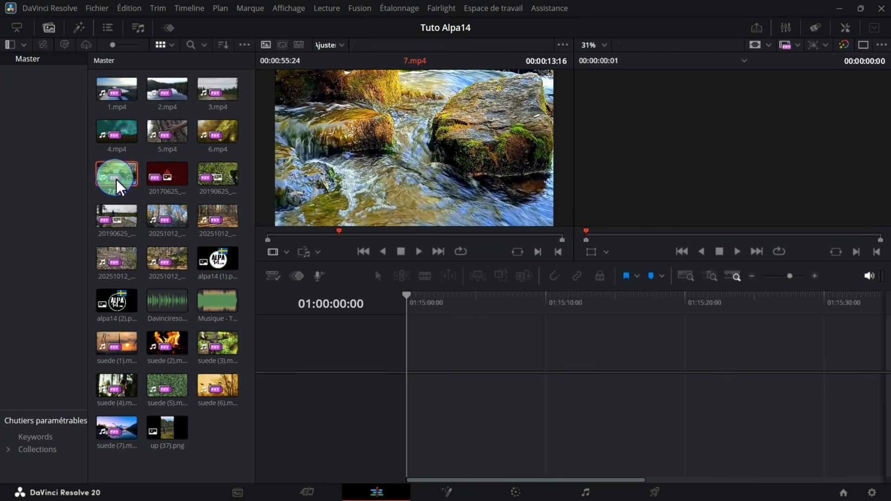
- Play 7.mp4 in the source viewer and stop it
{"action": "left_click", "coordinate": [416, 251]}
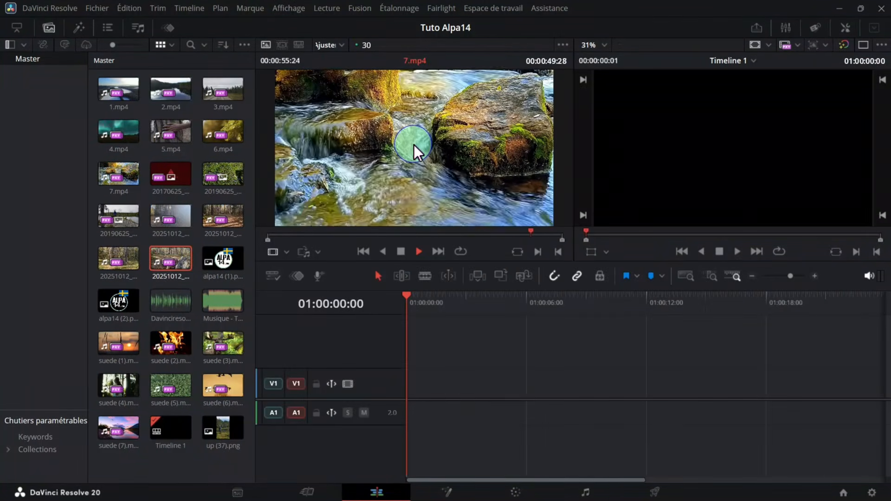
{"action": "left_click", "coordinate": [401, 251]}
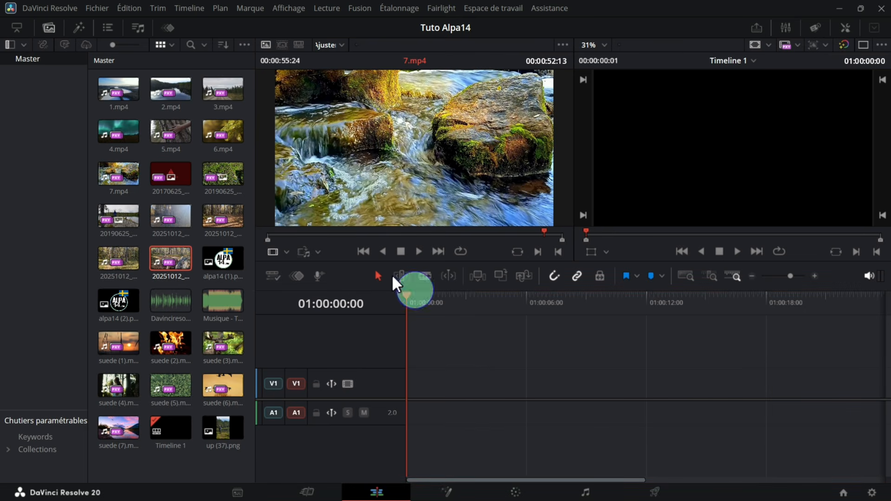
- Place 6.mp4 at the start of Timeline 1 on tracks V1 and A1, and preview it in the timeline viewer
{"action": "left_click_drag", "start_coordinate": [219, 130], "coordinate": [409, 398]}
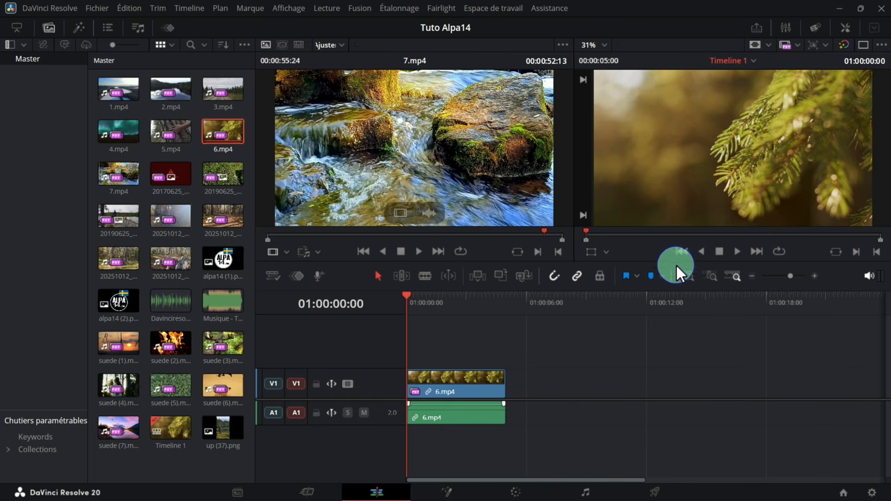
{"action": "left_click", "coordinate": [737, 252]}
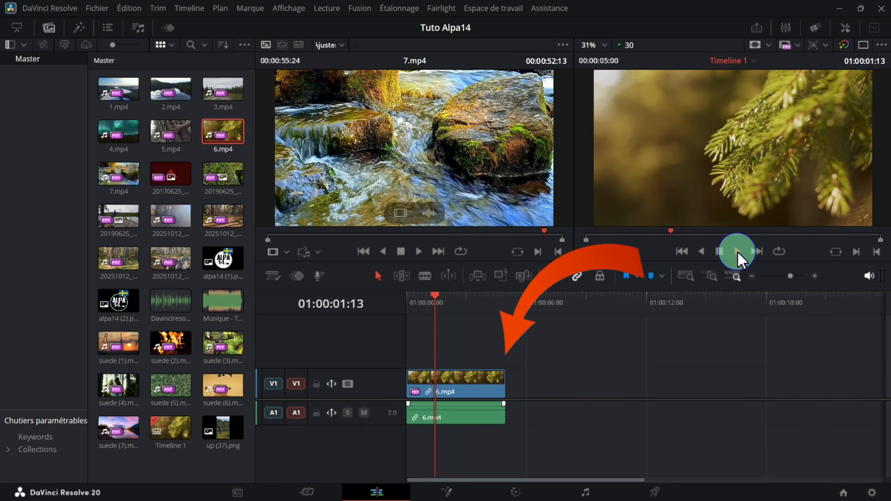
{"action": "left_click", "coordinate": [720, 252]}
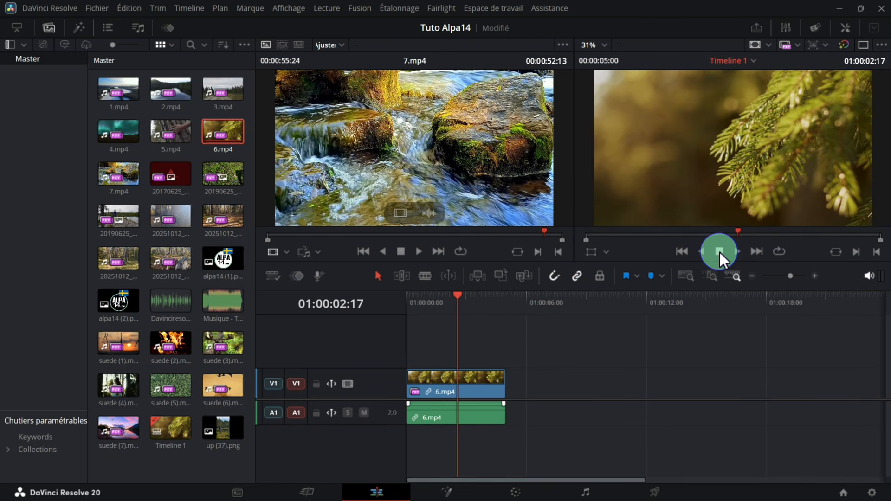
- Add suede (2).mp4 directly after 6.mp4 on the timeline and preview the transition between the two clips
{"action": "left_click_drag", "start_coordinate": [165, 340], "coordinate": [511, 389]}
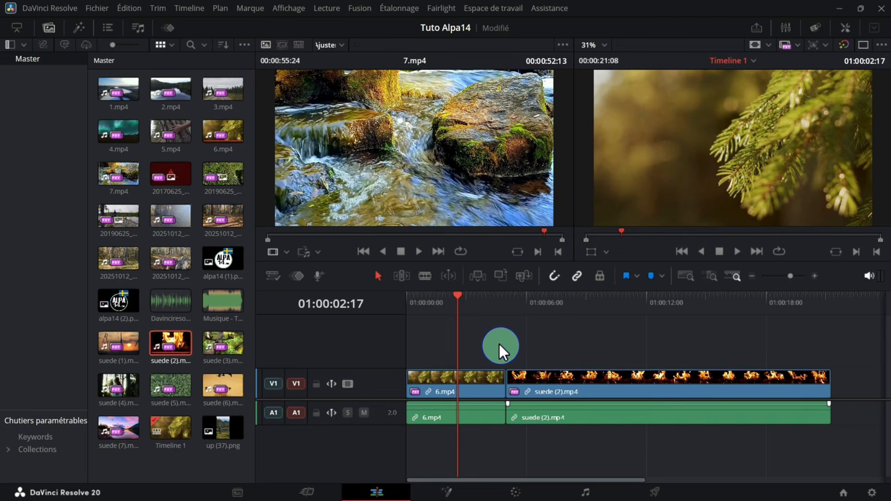
{"action": "left_click_drag", "start_coordinate": [460, 298], "coordinate": [492, 309]}
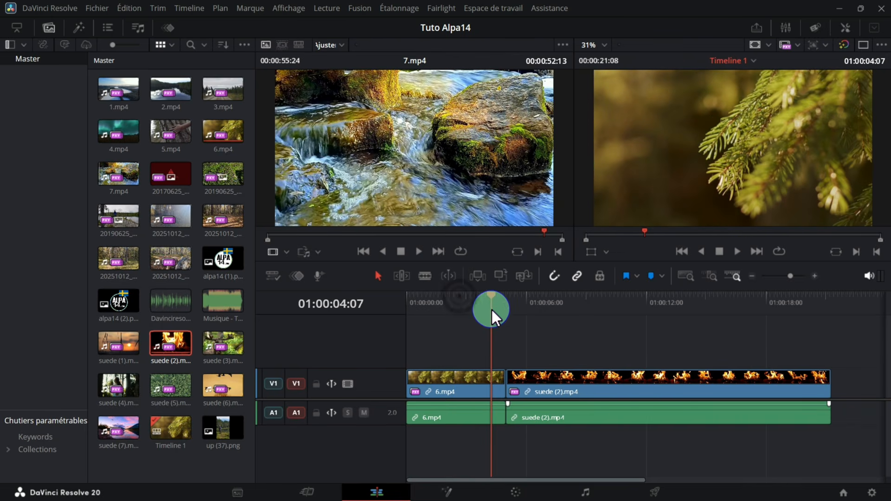
{"action": "left_click", "coordinate": [736, 252]}
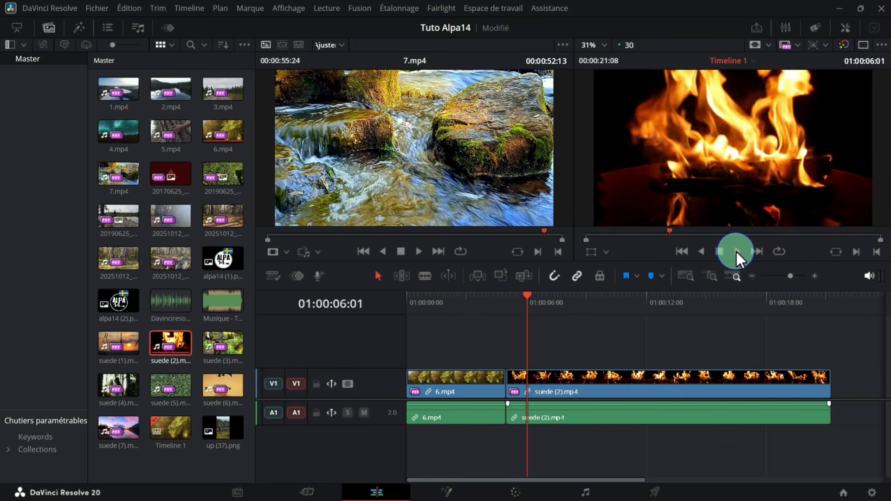
{"action": "left_click", "coordinate": [720, 252]}
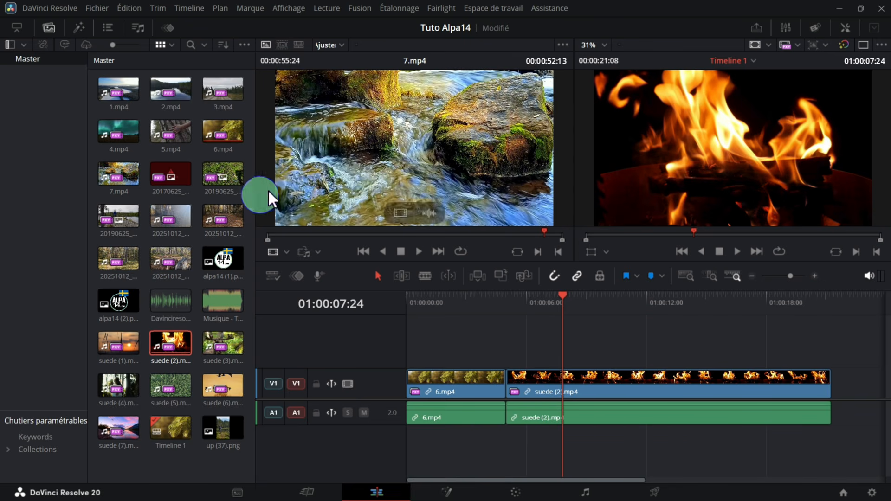
- Preview 20251012_110656.mp4 in the source viewer and add it to the timeline beyond suede (2).mp4, leaving a small gap
{"action": "left_click", "coordinate": [168, 257]}
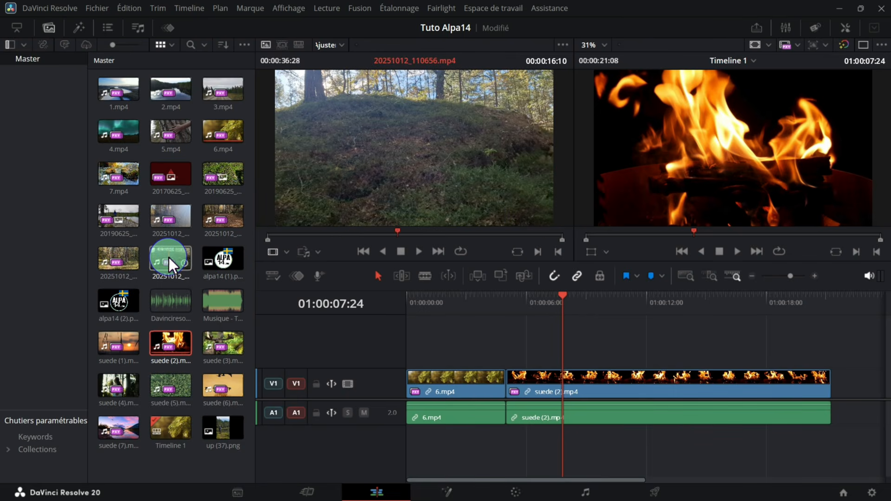
{"action": "left_click", "coordinate": [168, 257]}
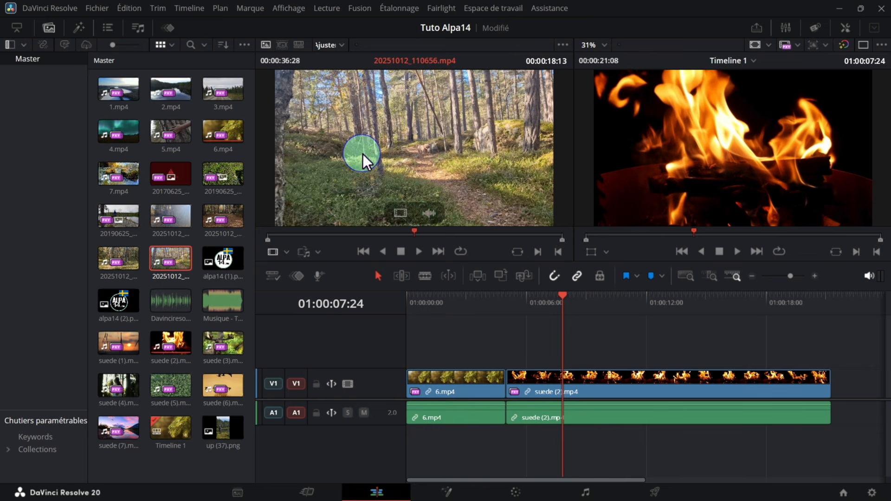
{"action": "left_click", "coordinate": [416, 251]}
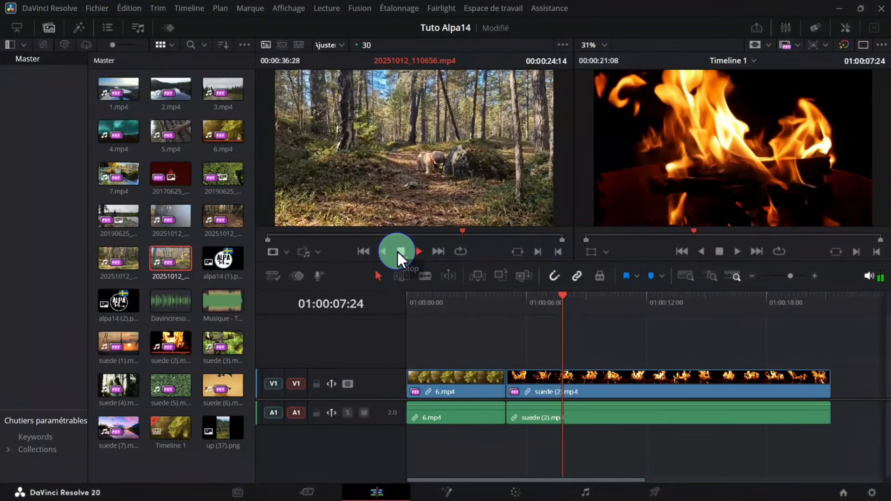
{"action": "left_click", "coordinate": [398, 252]}
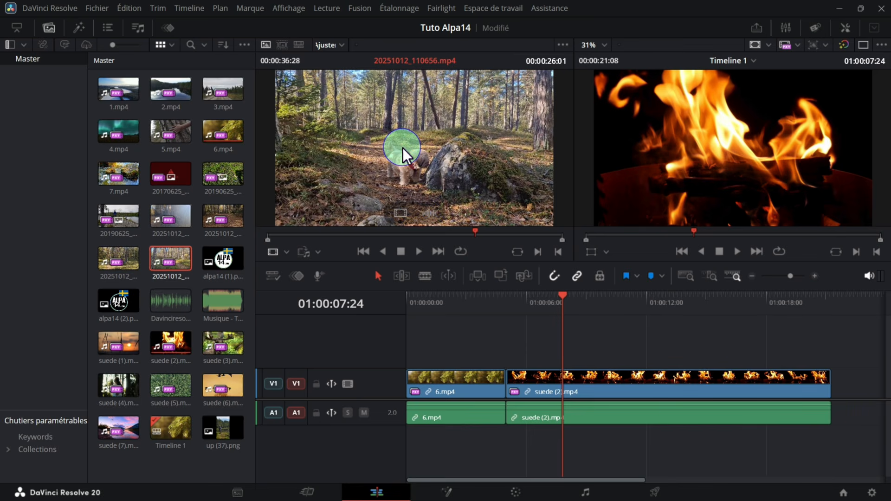
{"action": "left_click_drag", "start_coordinate": [402, 142], "coordinate": [854, 408]}
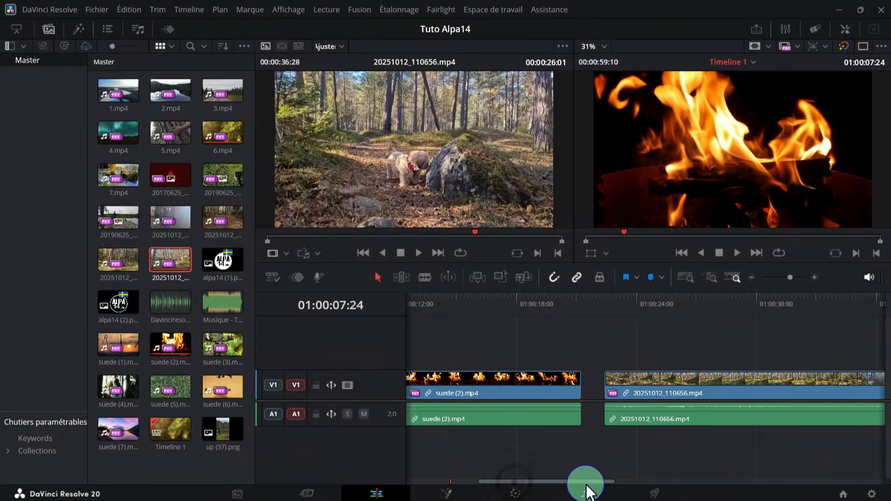
- Move 20251012_110656.mp4 on the timeline so that it snaps against the end of suede (2).mp4
{"action": "left_click", "coordinate": [649, 392]}
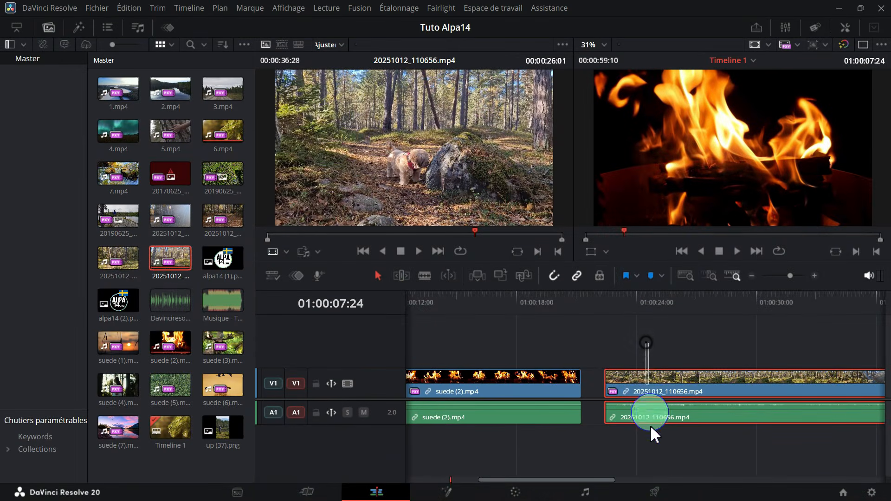
{"action": "left_click_drag", "start_coordinate": [697, 377], "coordinate": [686, 380]}
{"action": "left_click_drag", "start_coordinate": [700, 380], "coordinate": [685, 382]}
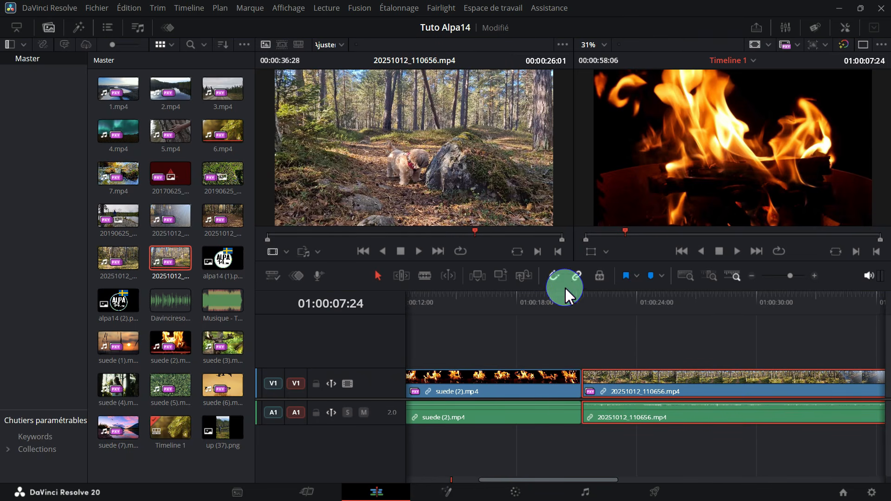
- Try moving 20251012_110656.mp4 on the timeline with snapping disabled, and enable snapping again
{"action": "left_click", "coordinate": [555, 274]}
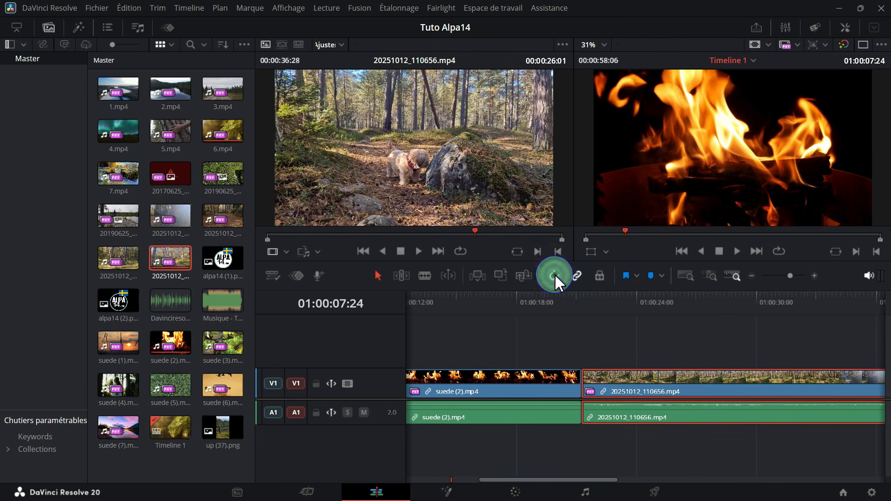
{"action": "left_click_drag", "start_coordinate": [628, 375], "coordinate": [691, 378]}
{"action": "left_click", "coordinate": [556, 276]}
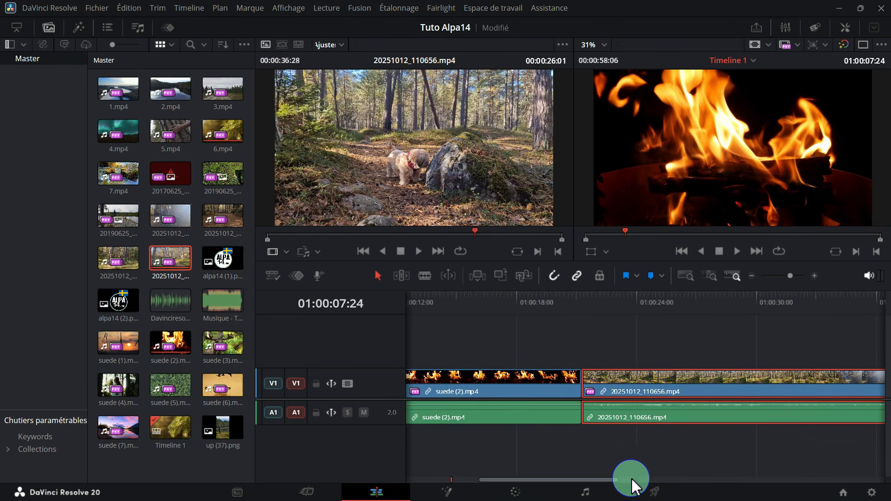
- Play the timeline, reposition the playhead near the end of suede (2).mp4 and preview the cut into 20251012_110656.mp4
{"action": "mouse_move", "coordinate": [607, 481]}
{"action": "left_mouse_down"}
{"action": "mouse_move", "coordinate": [580, 485]}
{"action": "mouse_move", "coordinate": [616, 480]}
{"action": "left_mouse_up"}
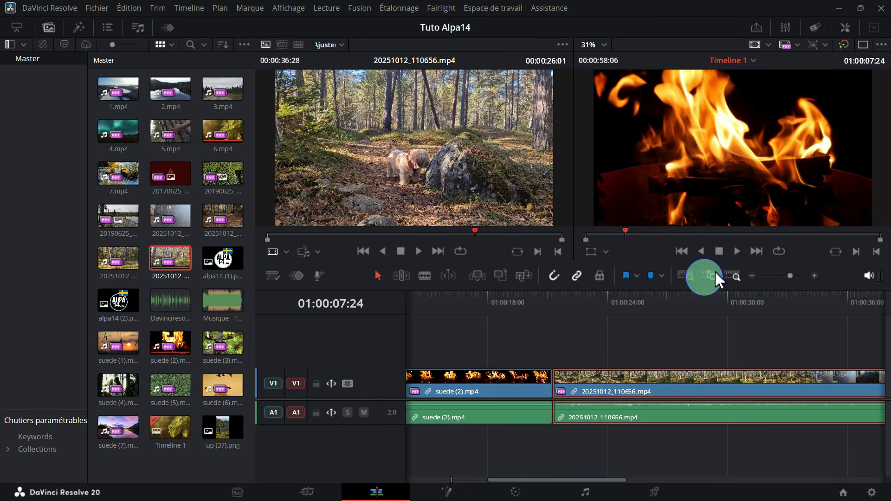
{"action": "left_click", "coordinate": [734, 252]}
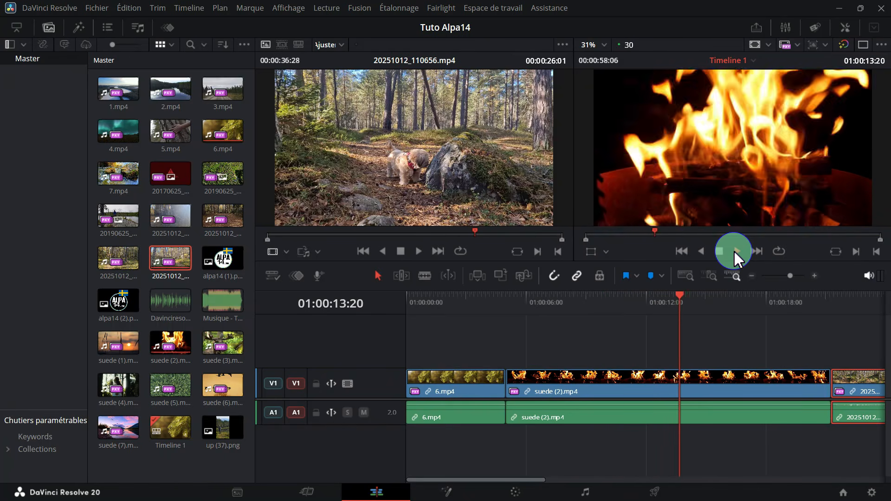
{"action": "left_click", "coordinate": [718, 251]}
{"action": "left_click_drag", "start_coordinate": [700, 297], "coordinate": [818, 335]}
{"action": "left_click_drag", "start_coordinate": [531, 488], "coordinate": [605, 487]}
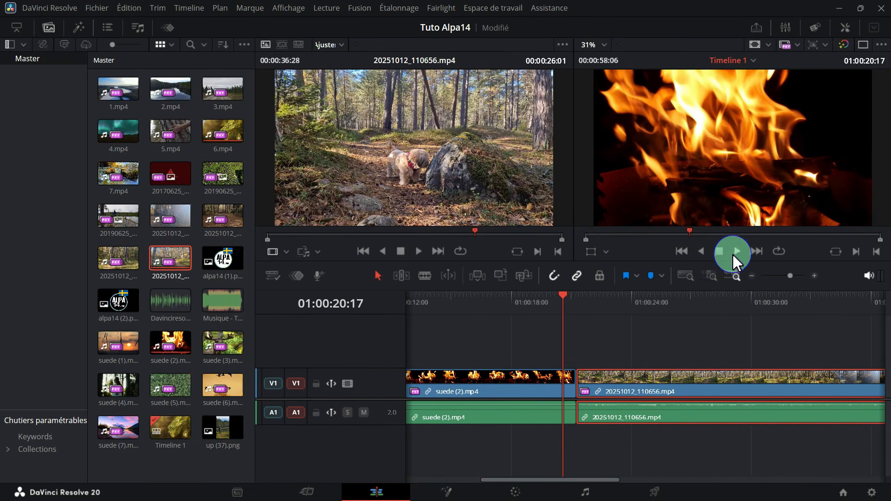
{"action": "left_click", "coordinate": [735, 252]}
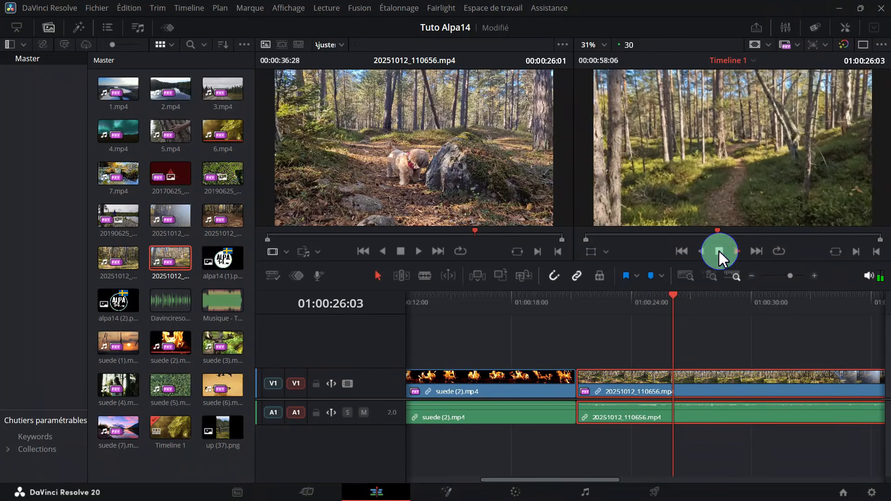
{"action": "left_click", "coordinate": [719, 252]}
{"action": "left_click_drag", "start_coordinate": [607, 481], "coordinate": [624, 481]}
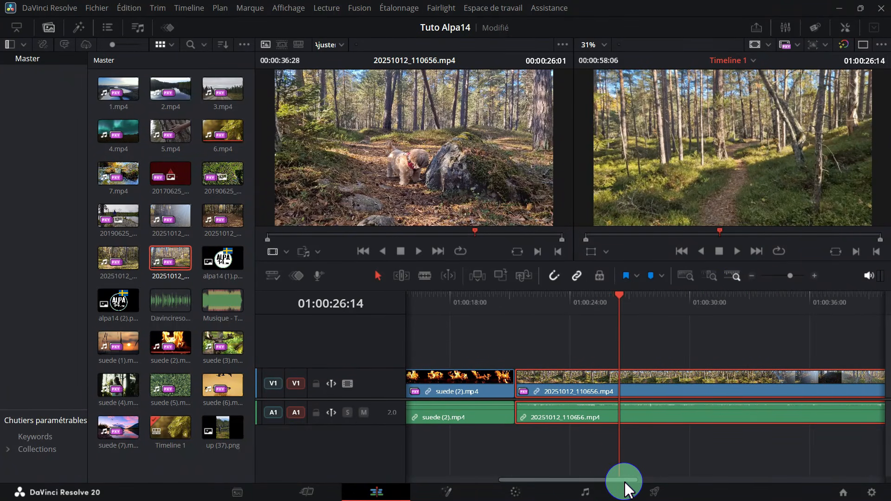
- Disable linked selection and delete only the audio of 20251012_110656.mp4 from track A1
{"action": "mouse_move", "coordinate": [643, 381]}
{"action": "left_mouse_down"}
{"action": "mouse_move", "coordinate": [712, 378]}
{"action": "mouse_move", "coordinate": [648, 381]}
{"action": "left_mouse_up"}
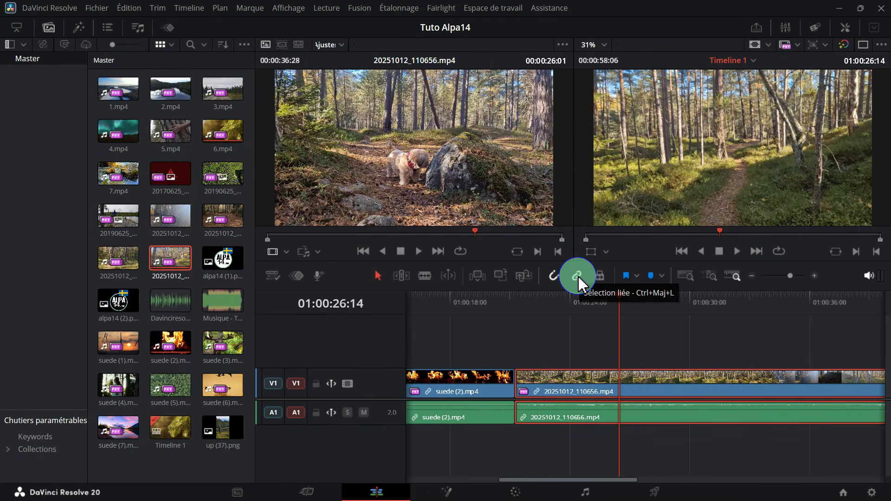
{"action": "left_click", "coordinate": [577, 275]}
{"action": "left_click", "coordinate": [611, 368]}
{"action": "left_click", "coordinate": [669, 457]}
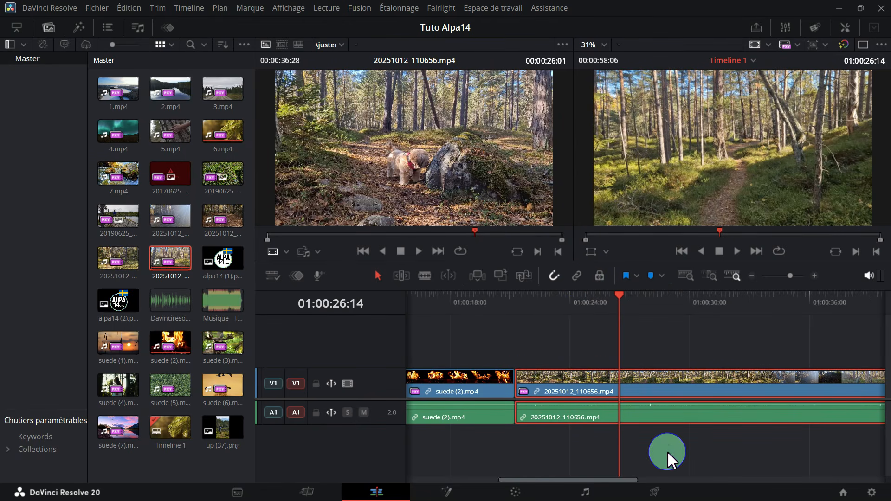
{"action": "left_click", "coordinate": [656, 416]}
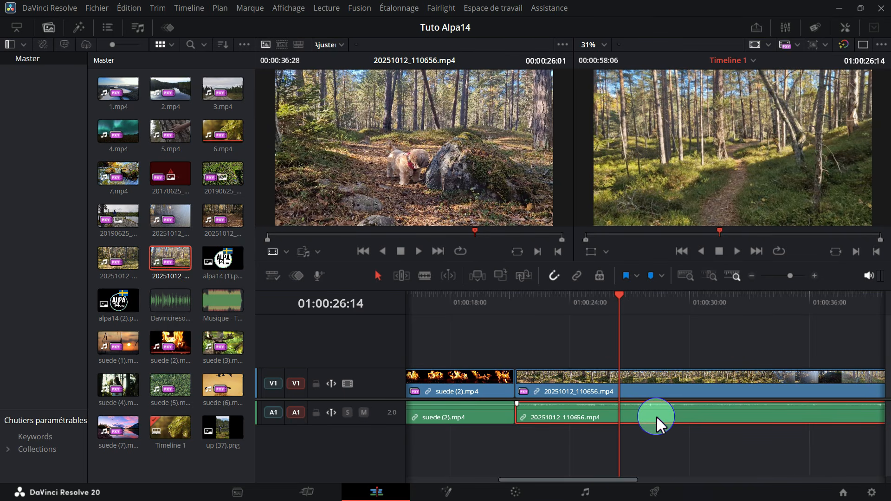
{"action": "key", "text": "Delete"}
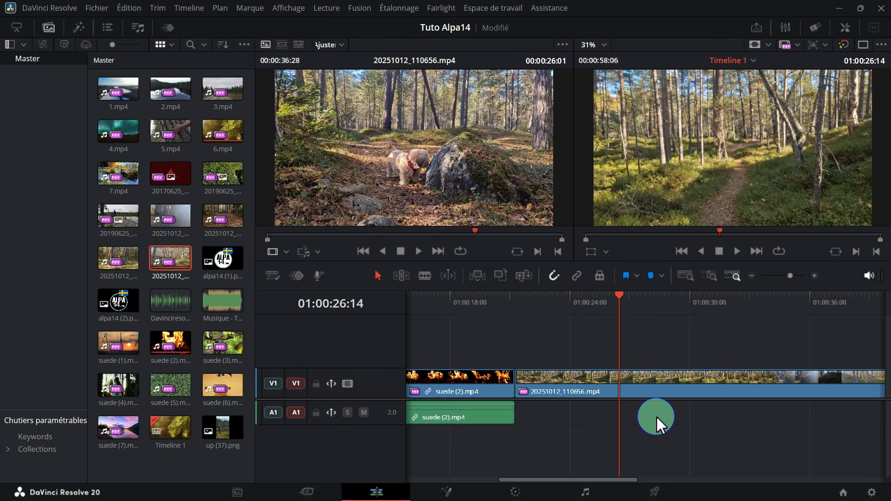
- Play the part of 20251012_110656.mp4 without audio on the timeline, and stop playback
{"action": "left_click_drag", "start_coordinate": [637, 321], "coordinate": [503, 337]}
{"action": "left_click", "coordinate": [648, 306]}
{"action": "left_click", "coordinate": [738, 252]}
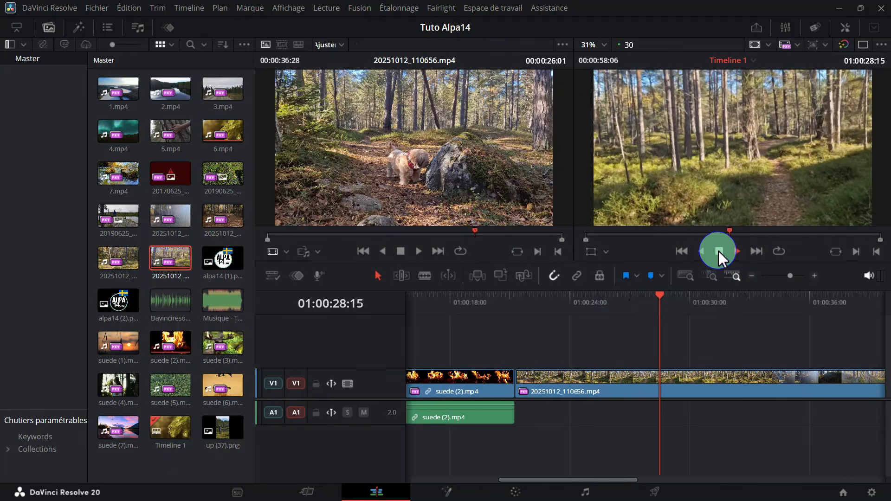
{"action": "left_click", "coordinate": [717, 250]}
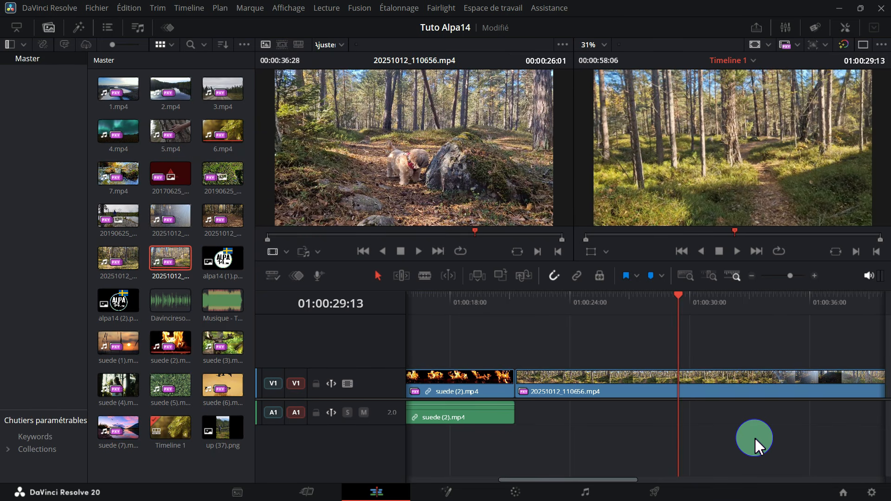
- Hide the media library, and try the single-viewer layout before restoring the dual viewers
{"action": "left_click", "coordinate": [50, 27]}
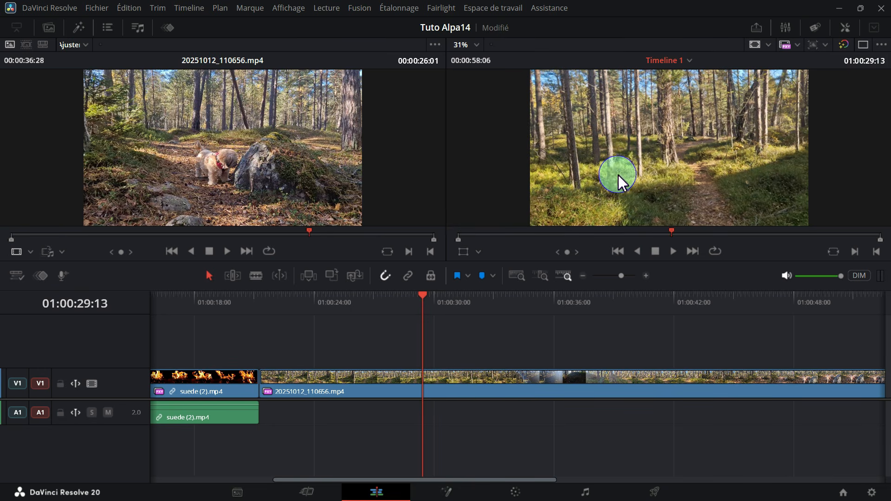
{"action": "left_click", "coordinate": [864, 46]}
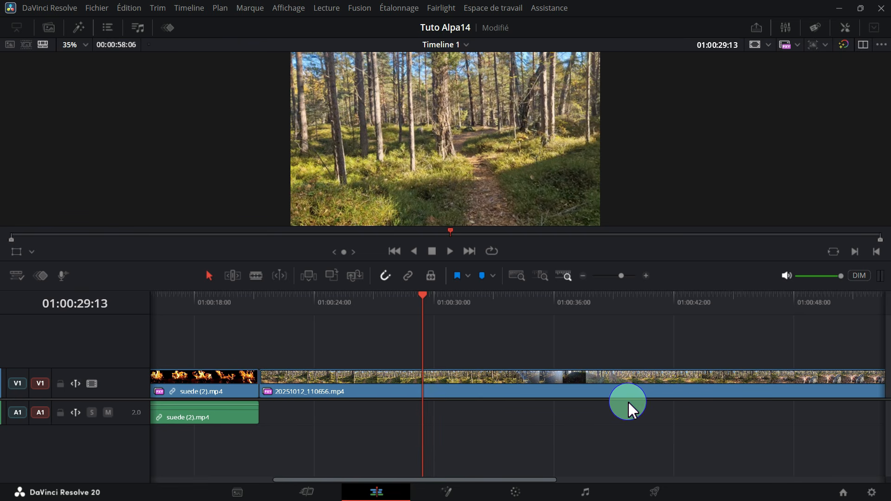
{"action": "left_click", "coordinate": [862, 44]}
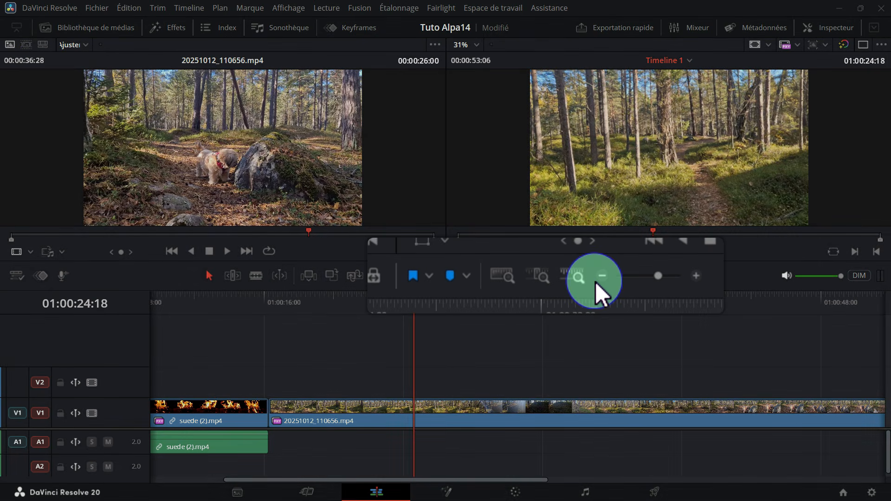
- Compare the timeline's full-extent and detail zoom modes, and zoom out with custom zoom to show all three clips
{"action": "left_click", "coordinate": [503, 276]}
{"action": "left_click", "coordinate": [528, 423]}
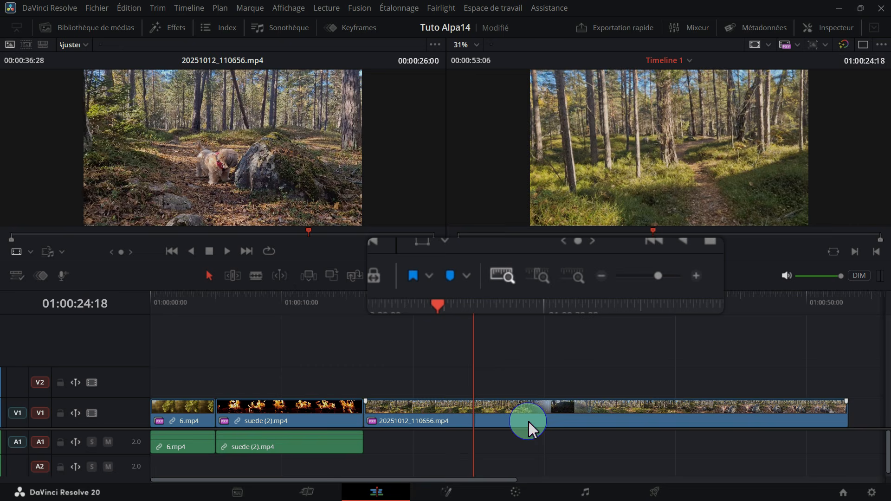
{"action": "left_click", "coordinate": [541, 277]}
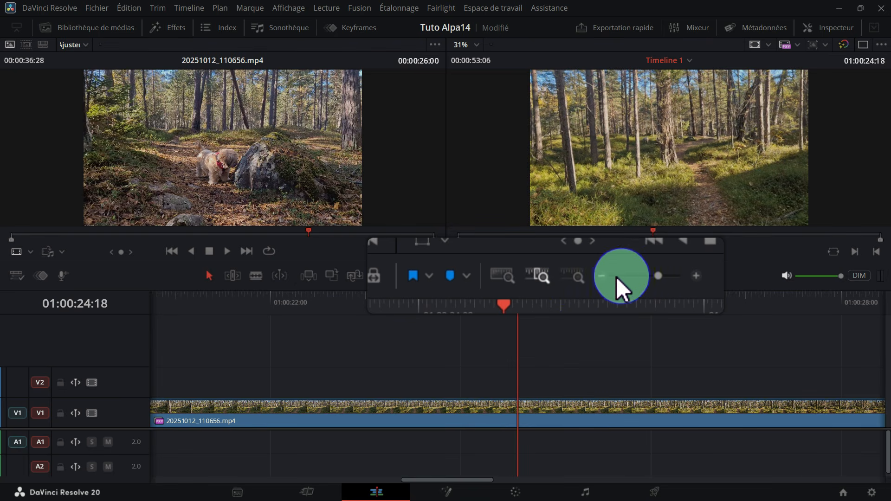
{"action": "left_click_drag", "start_coordinate": [661, 277], "coordinate": [653, 277]}
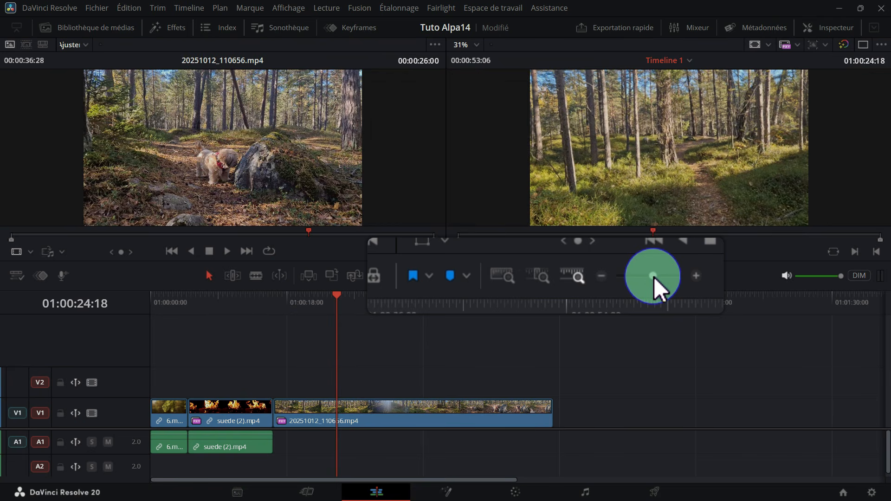
- Compare the full-extent and custom timeline zoom modes, settle on full extent, and enable linked selection
{"action": "left_click", "coordinate": [506, 277]}
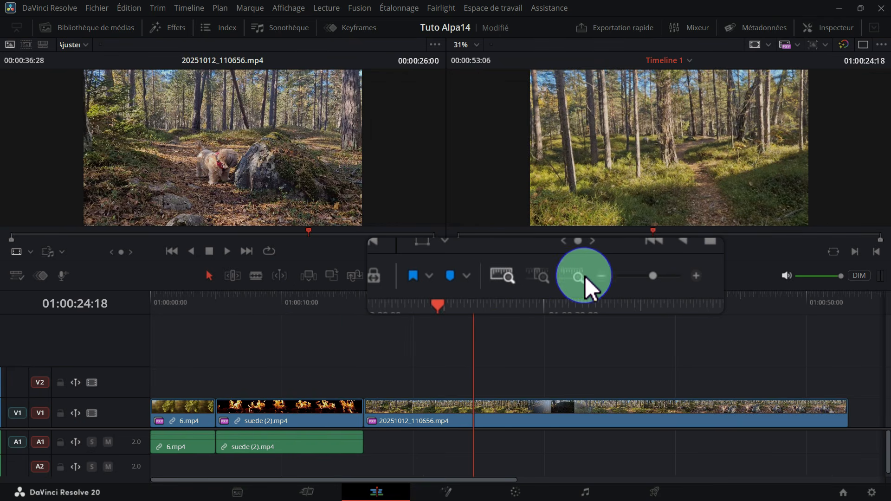
{"action": "left_click", "coordinate": [573, 275]}
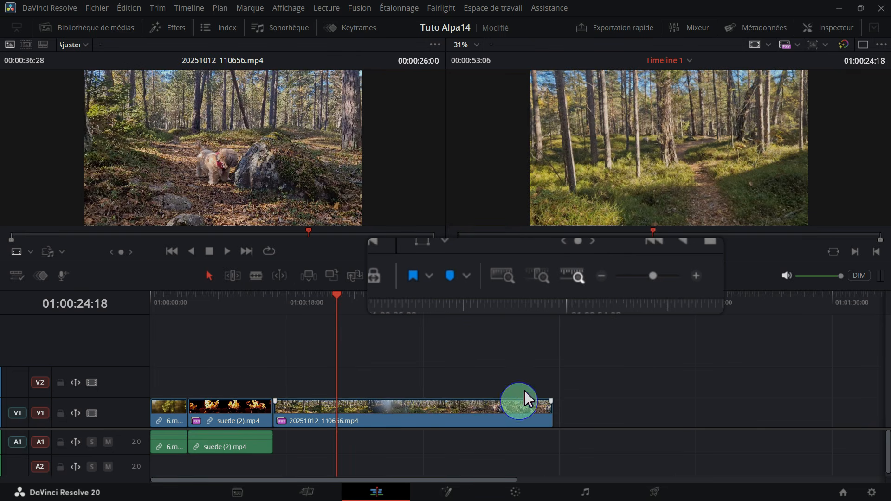
{"action": "left_click", "coordinate": [506, 277]}
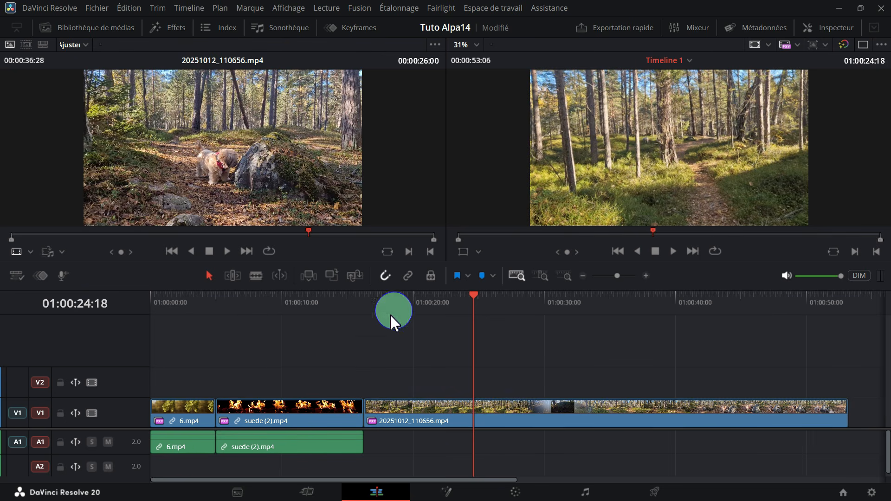
{"action": "left_click", "coordinate": [409, 276]}
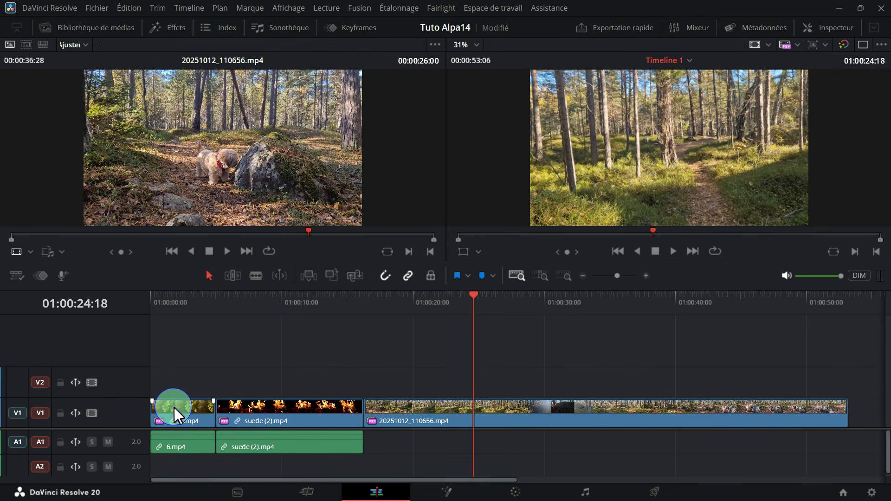
- Move linked clip 6.mp4 right after suede (2).mp4 on V1, and shift all the clips back to the timeline start
{"action": "left_click_drag", "start_coordinate": [174, 405], "coordinate": [385, 430]}
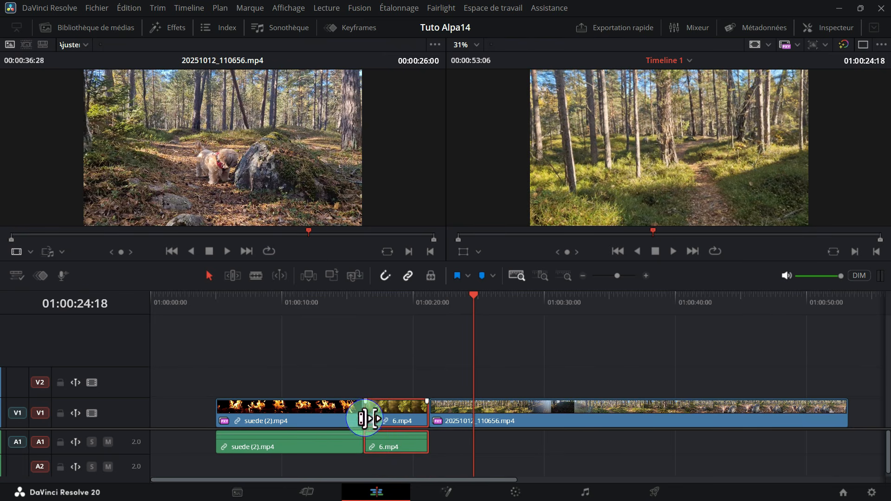
{"action": "left_click", "coordinate": [317, 419]}
{"action": "left_click_drag", "start_coordinate": [317, 420], "coordinate": [549, 445]}
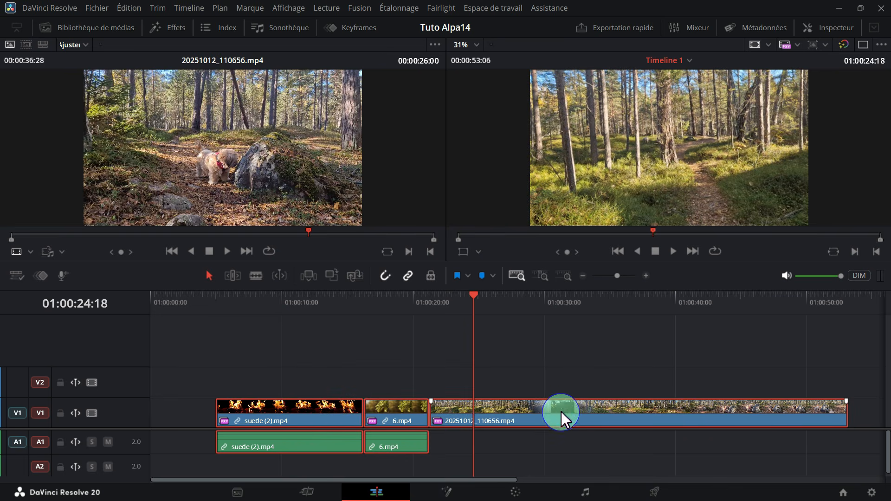
{"action": "left_click_drag", "start_coordinate": [558, 402], "coordinate": [476, 410]}
- Stack 6.mp4 over suede (2).mp4 on tracks V2 and A2, and close the gap before 20251012_110656.mp4
{"action": "left_click_drag", "start_coordinate": [340, 374], "coordinate": [346, 463]}
{"action": "left_click_drag", "start_coordinate": [347, 408], "coordinate": [229, 428]}
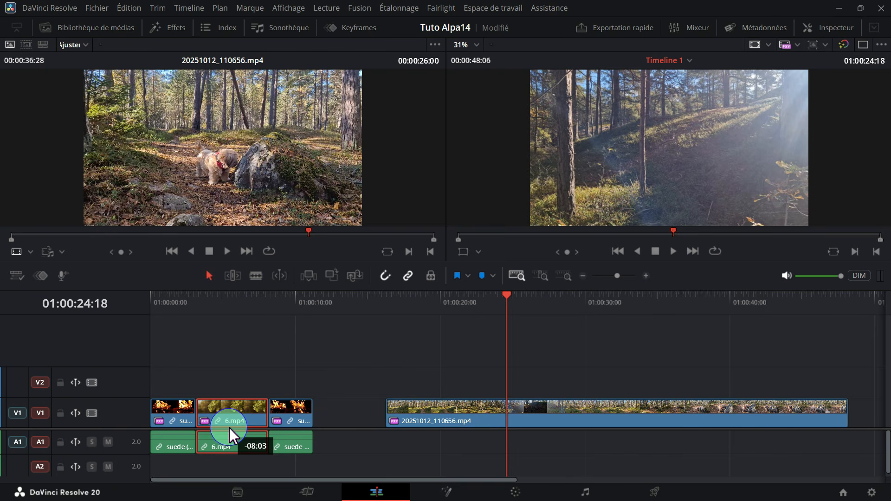
{"action": "left_click_drag", "start_coordinate": [229, 429], "coordinate": [251, 389]}
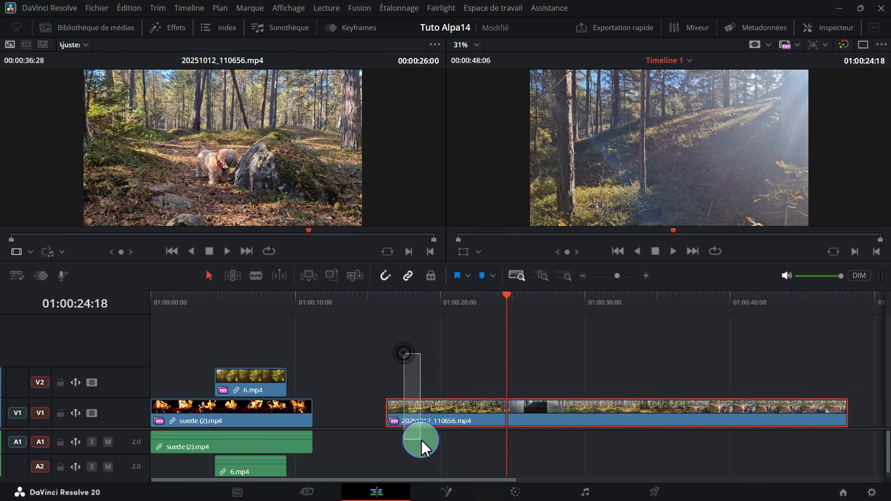
{"action": "left_click_drag", "start_coordinate": [442, 408], "coordinate": [366, 417]}
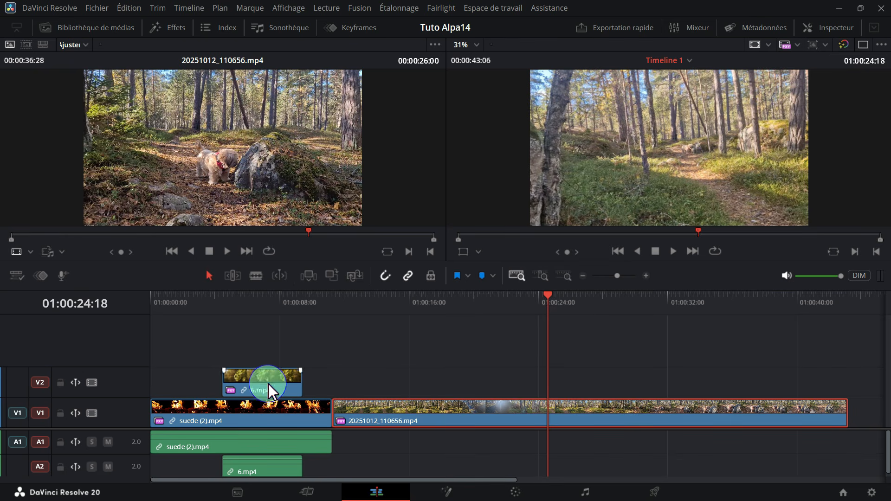
- Play the timeline from about 01:00:03:20 through the 6.mp4 overlay on V2, and stop playback after it
{"action": "left_click_drag", "start_coordinate": [547, 298], "coordinate": [209, 369]}
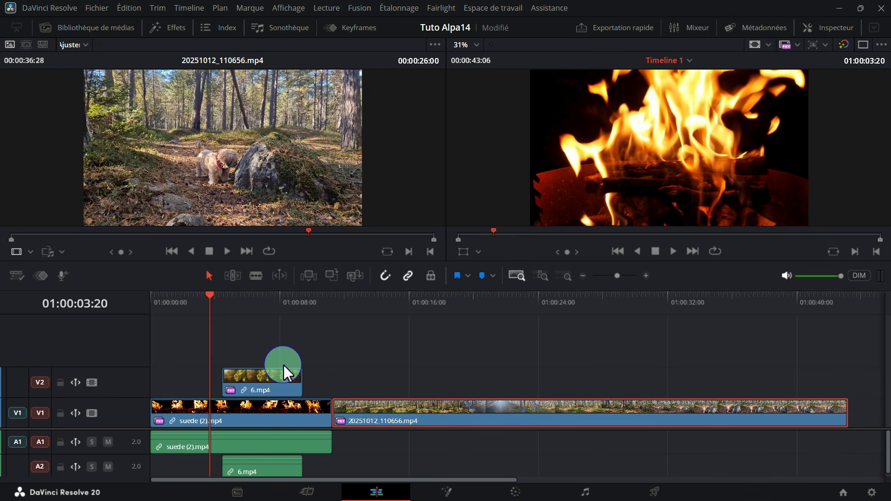
{"action": "left_click", "coordinate": [672, 250]}
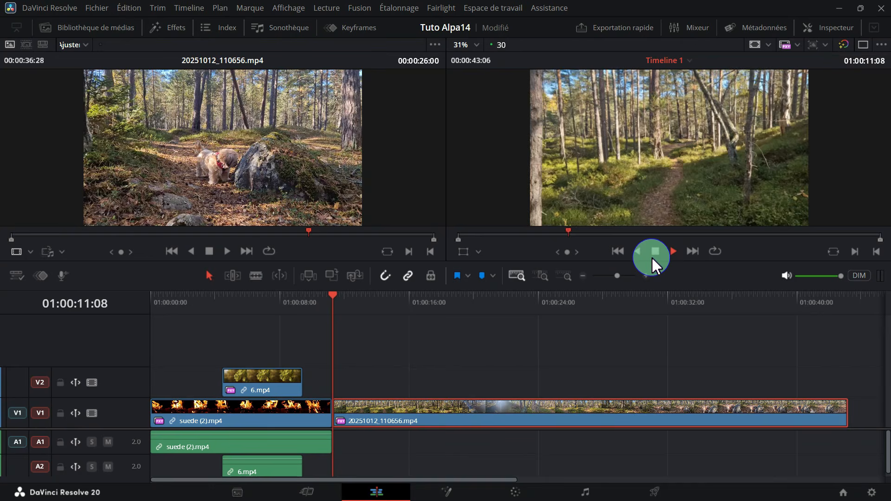
{"action": "left_click", "coordinate": [655, 252]}
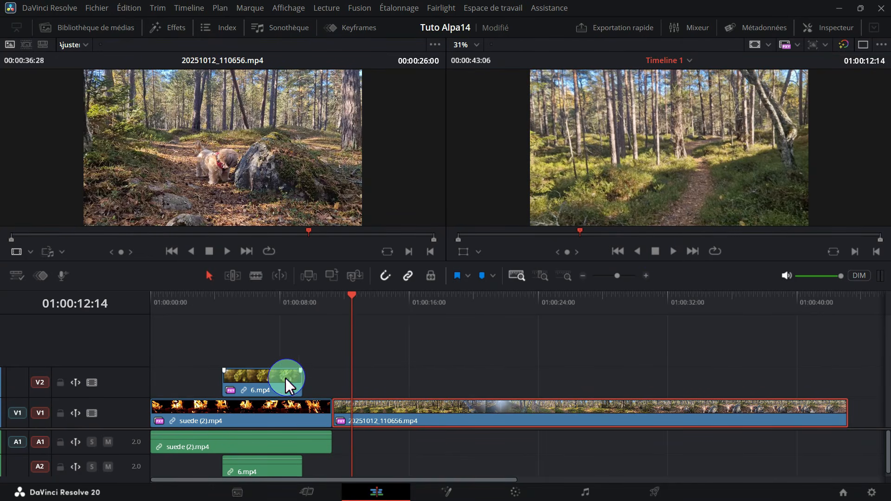
- Place 6.mp4 first on track V1, ahead of suede (2).mp4 and 20251012_110656.mp4 shifted to make room, and save the project
{"action": "left_click_drag", "start_coordinate": [268, 377], "coordinate": [117, 392]}
{"action": "left_click_drag", "start_coordinate": [271, 345], "coordinate": [434, 449]}
{"action": "left_click_drag", "start_coordinate": [355, 406], "coordinate": [384, 411]}
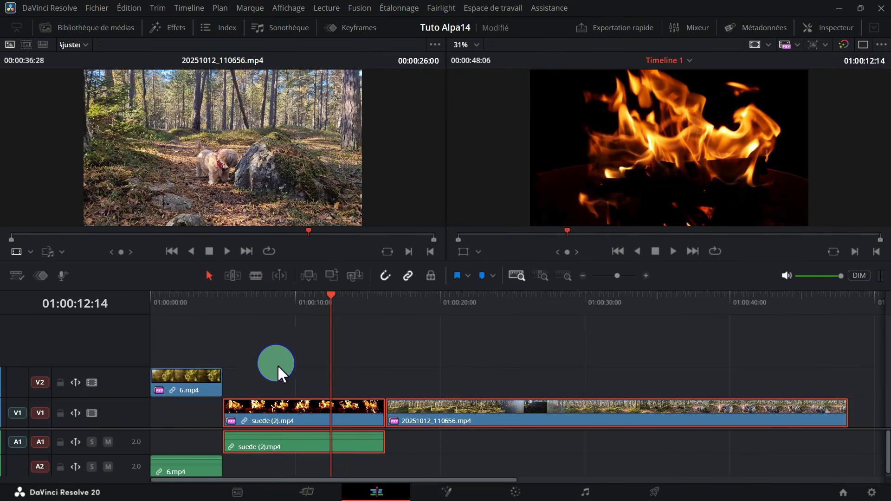
{"action": "left_click", "coordinate": [277, 364]}
{"action": "left_click_drag", "start_coordinate": [187, 369], "coordinate": [192, 406]}
{"action": "key", "text": "ctrl+s"}
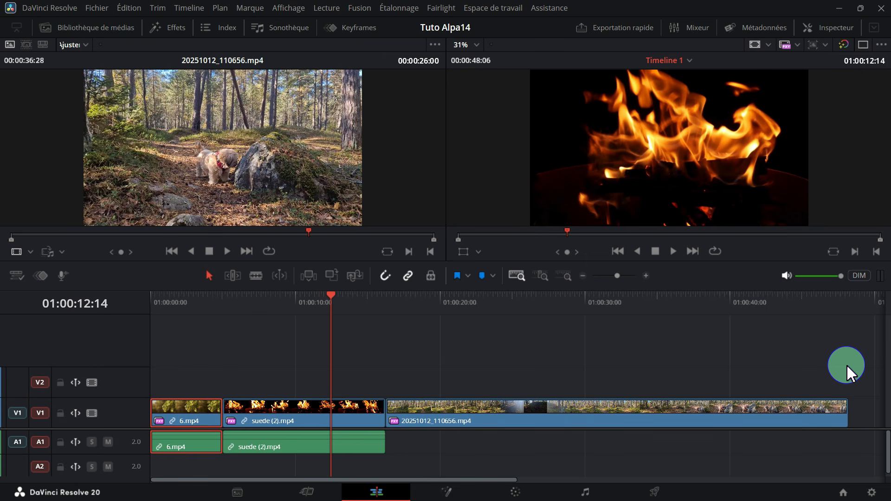
- Delete all clips from the timeline and show the media library
{"action": "left_click_drag", "start_coordinate": [847, 365], "coordinate": [169, 460]}
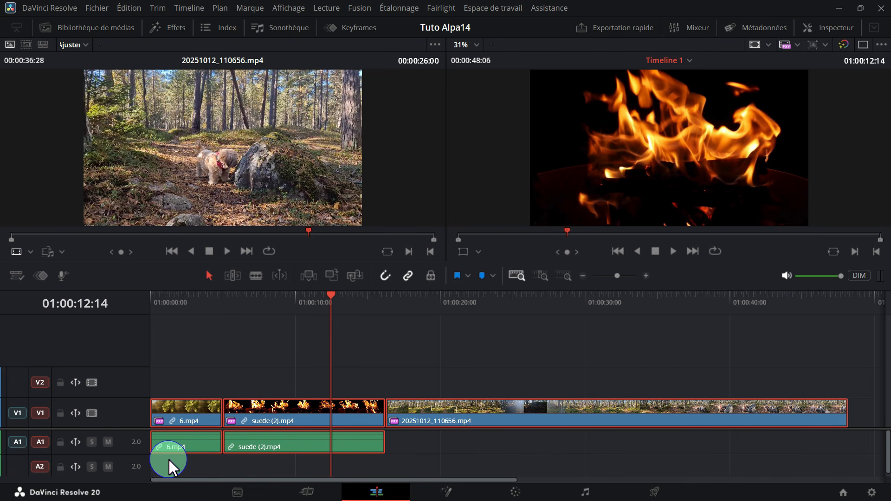
{"action": "key", "text": "Delete"}
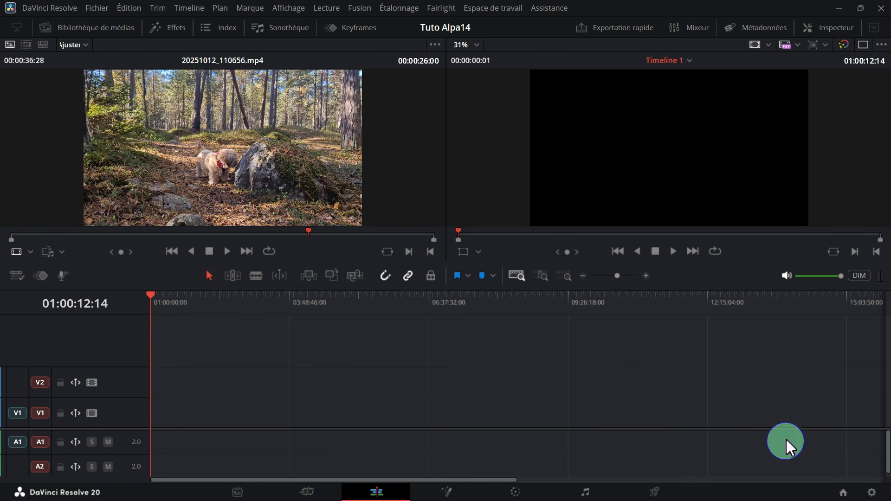
{"action": "left_click", "coordinate": [48, 28]}
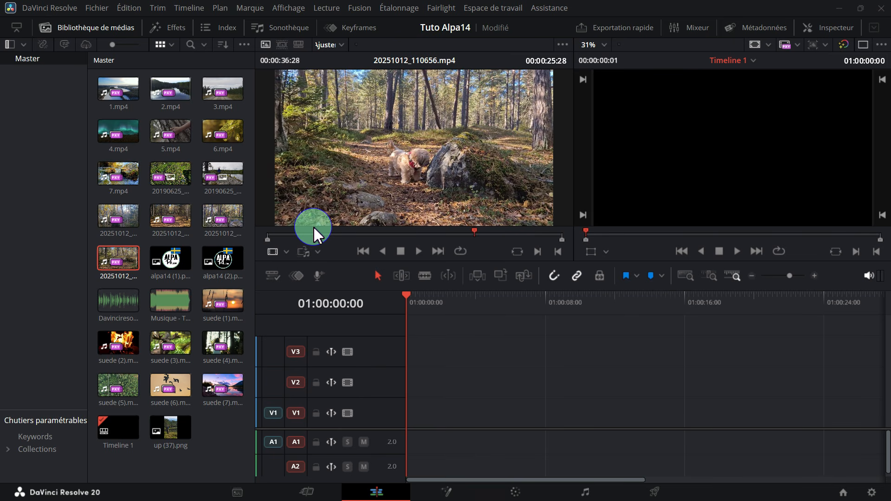
- Preview Davinciresolve20-voix-ia.wav in the source viewer and add it at the start of audio track A1
{"action": "double_click", "coordinate": [112, 305]}
{"action": "left_click", "coordinate": [112, 306]}
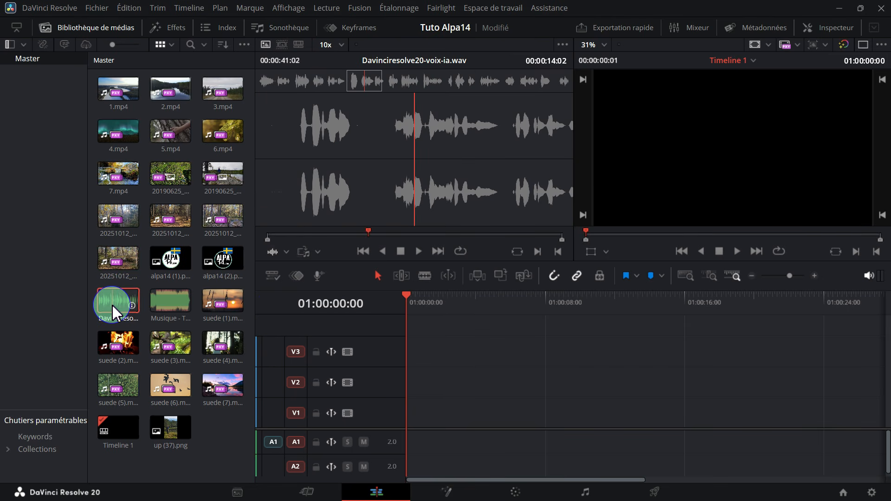
{"action": "left_click", "coordinate": [368, 204]}
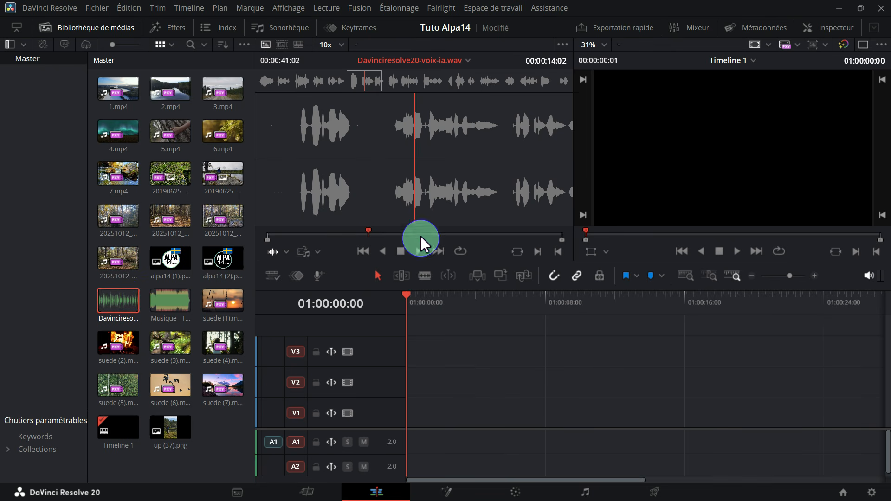
{"action": "left_click", "coordinate": [416, 251]}
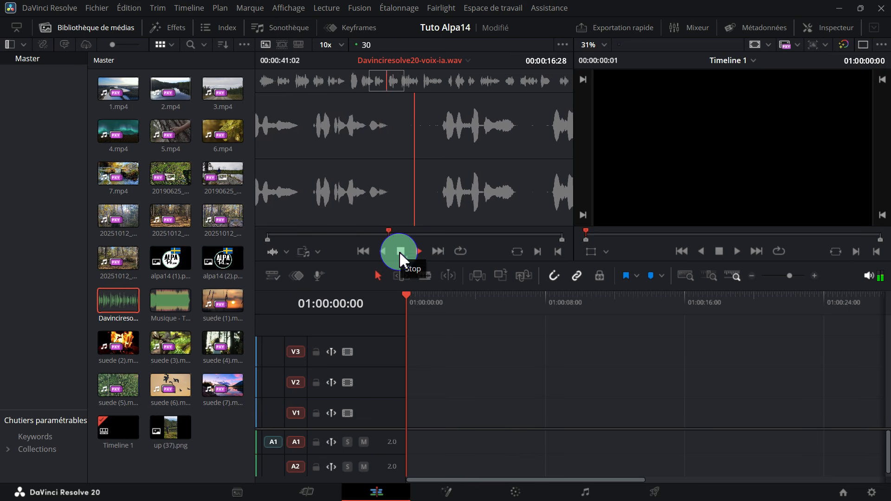
{"action": "left_click", "coordinate": [399, 252]}
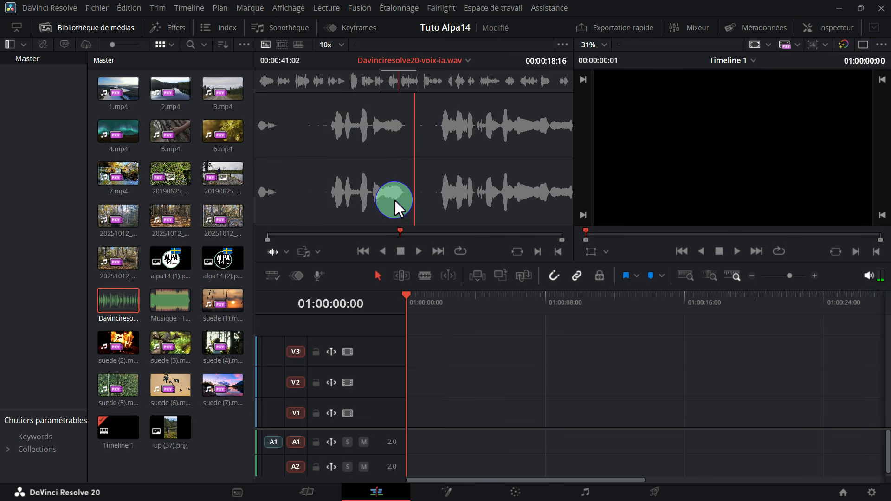
{"action": "left_click_drag", "start_coordinate": [358, 160], "coordinate": [413, 413]}
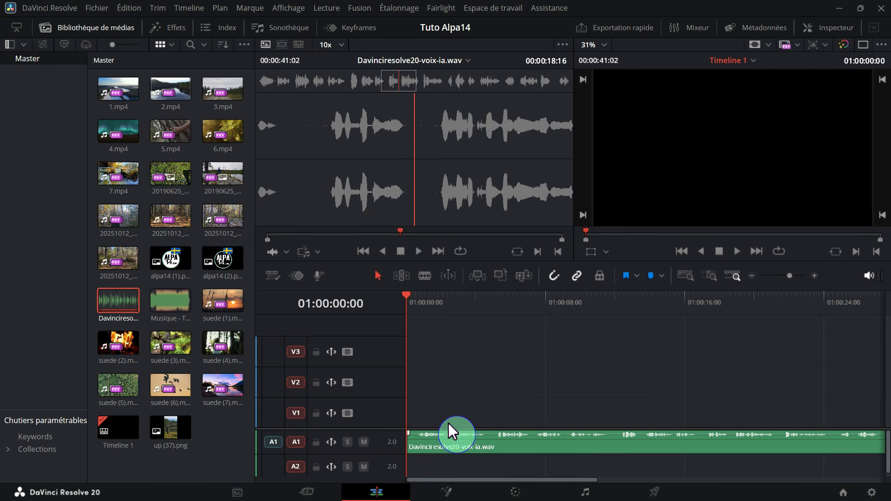
- Play the voice clip on the Fairlight page, stop playback, and return to the Edit page
{"action": "left_click", "coordinate": [586, 492]}
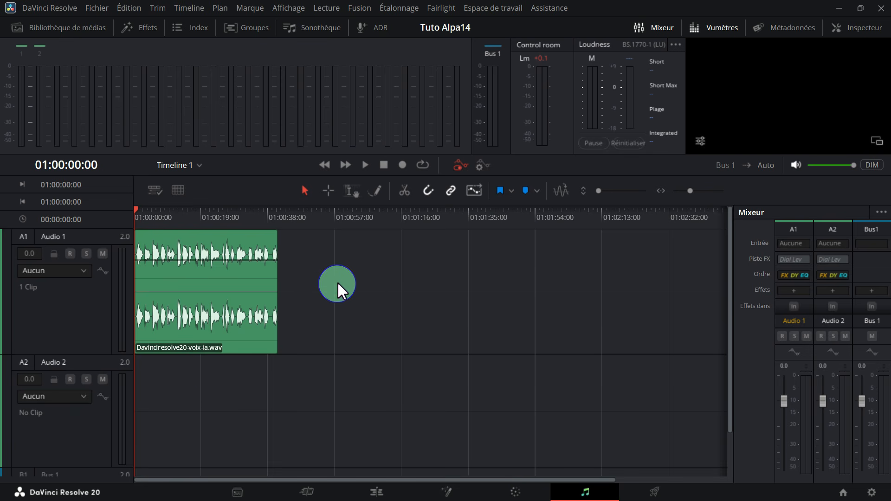
{"action": "left_click", "coordinate": [362, 164]}
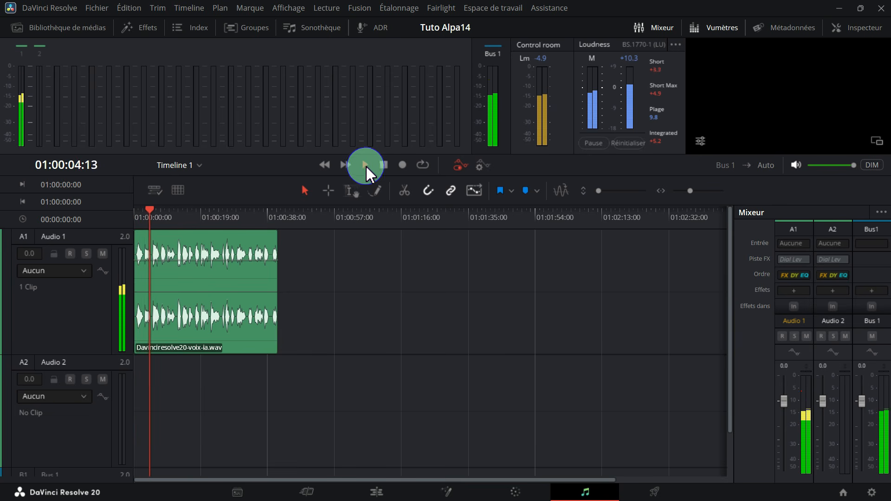
{"action": "left_click", "coordinate": [382, 165]}
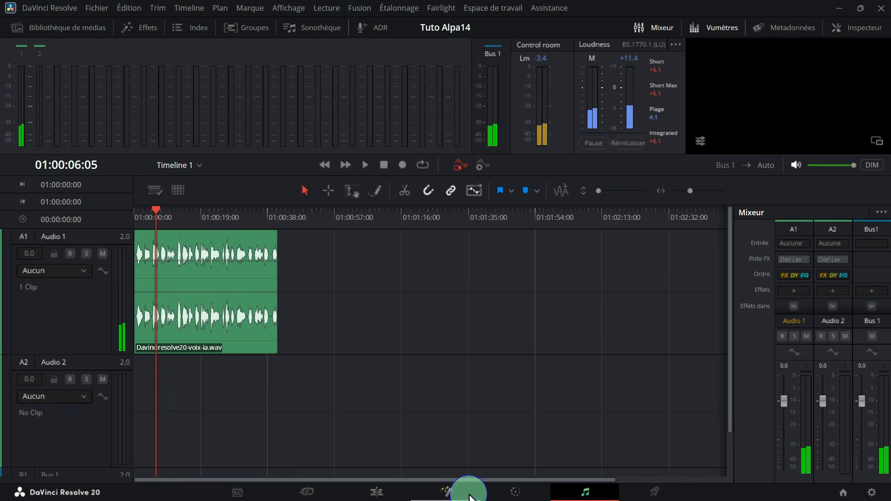
{"action": "left_click", "coordinate": [376, 493]}
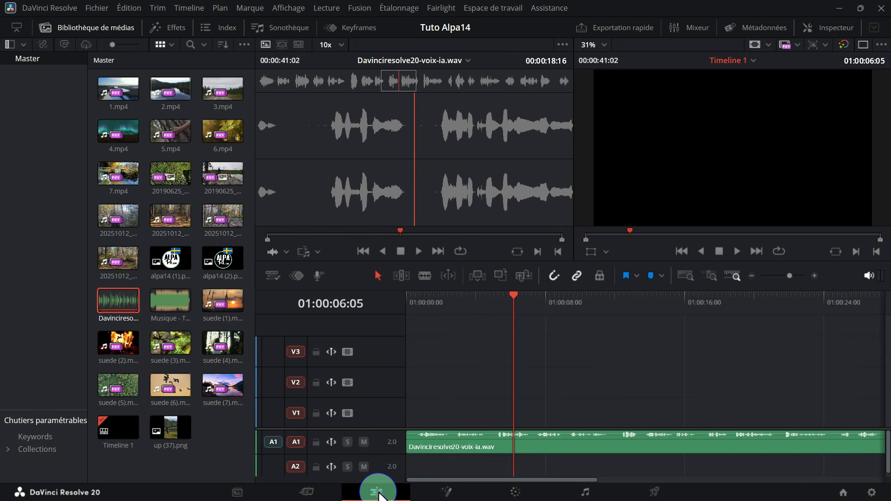
{"action": "left_click", "coordinate": [435, 450]}
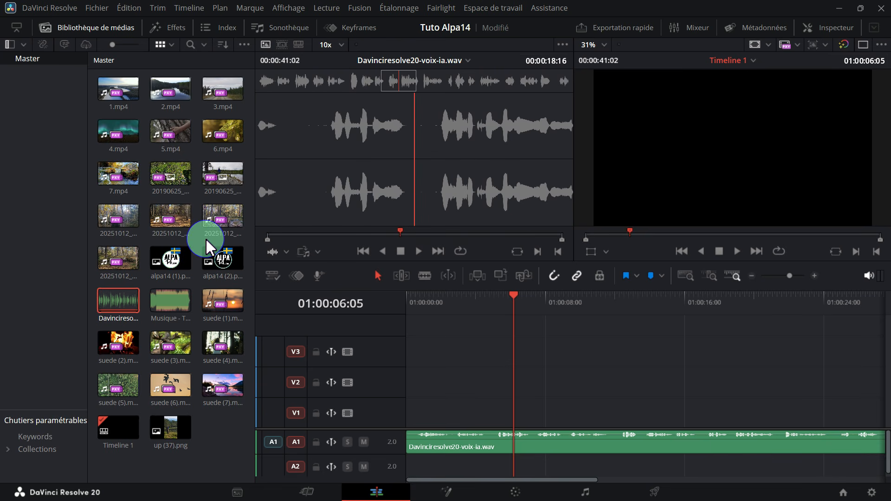
- Preview 2.mp4 in the source viewer and place only its video at the start of track V1
{"action": "left_click", "coordinate": [168, 85]}
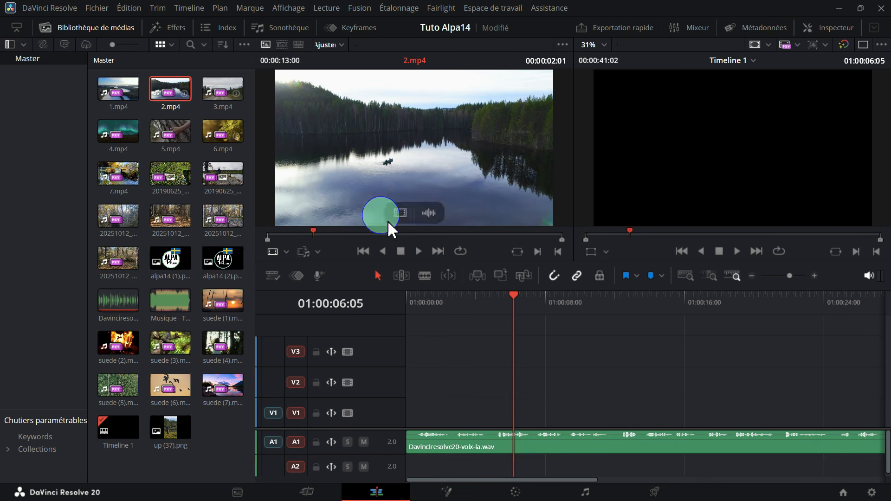
{"action": "left_click", "coordinate": [416, 251]}
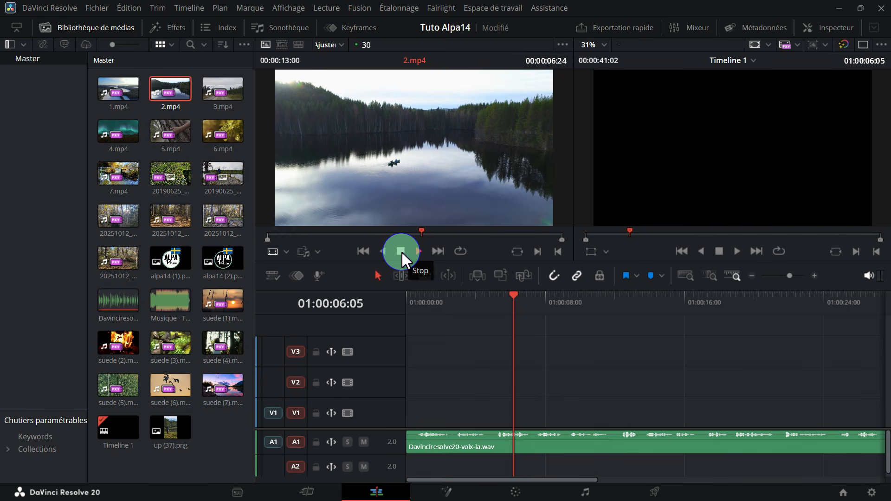
{"action": "left_click", "coordinate": [401, 252]}
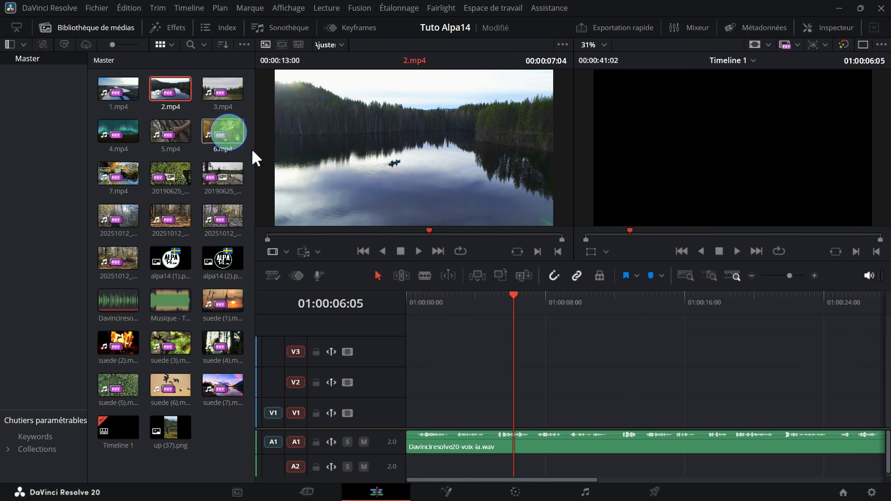
{"action": "left_click", "coordinate": [171, 85]}
{"action": "mouse_move", "coordinate": [377, 207]}
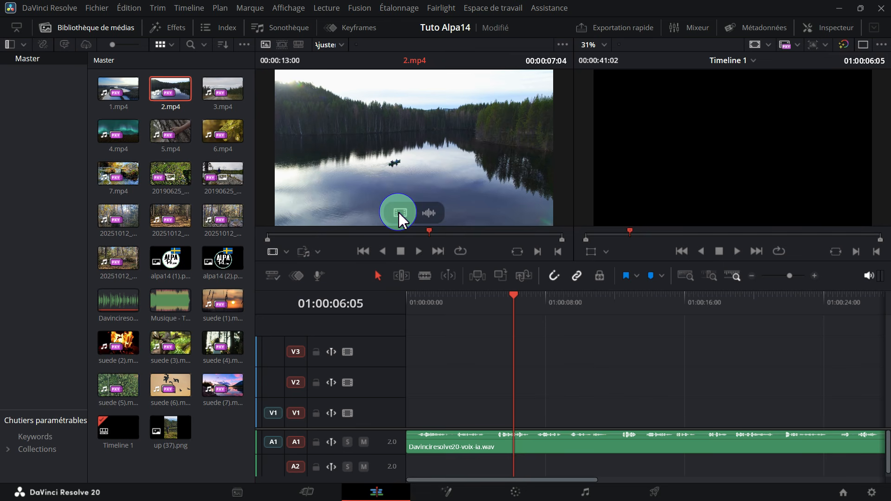
{"action": "left_click_drag", "start_coordinate": [398, 211], "coordinate": [408, 421]}
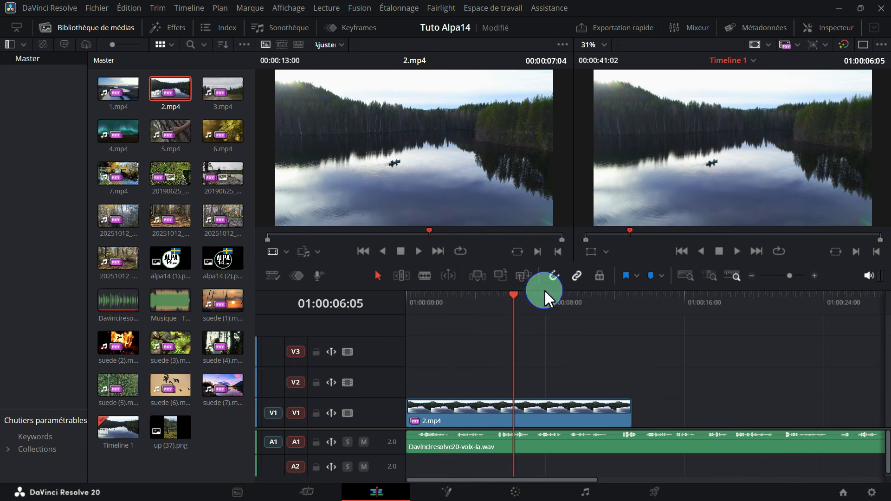
- Play the timeline from its start to check 2.mp4 with the voice-over, and stop playback
{"action": "left_click_drag", "start_coordinate": [516, 295], "coordinate": [399, 308]}
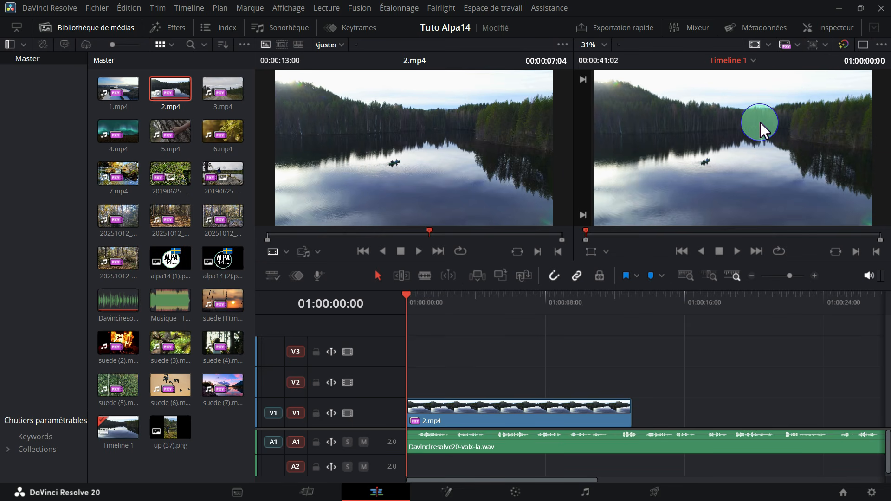
{"action": "left_click", "coordinate": [739, 250]}
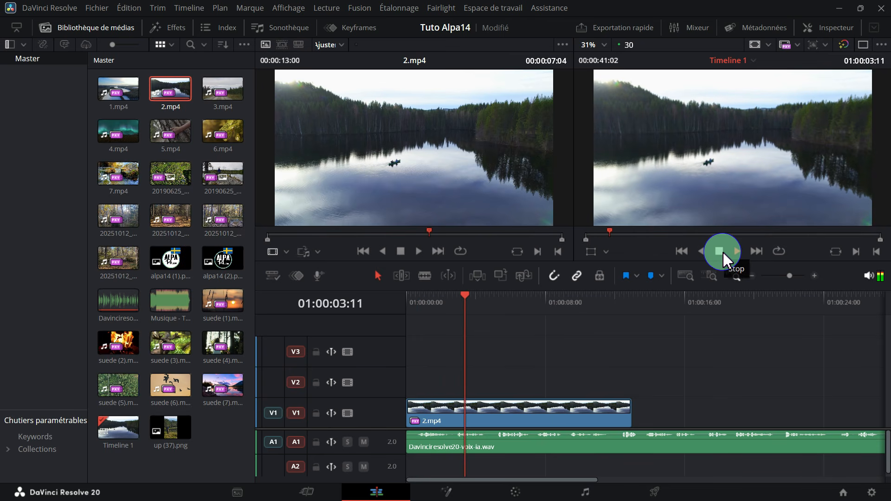
{"action": "left_click", "coordinate": [722, 251]}
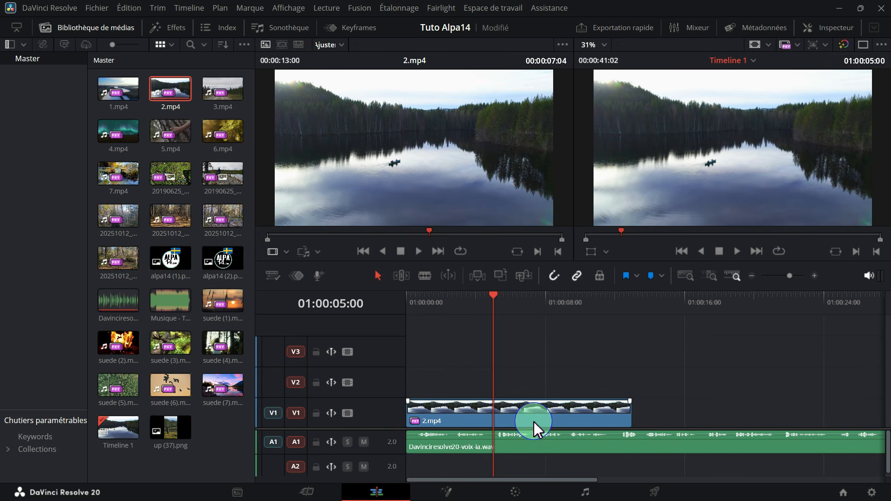
- Save the project and set the playback speed of the 2.mp4 clip on V1 to 247 percent
{"action": "left_click", "coordinate": [464, 410]}
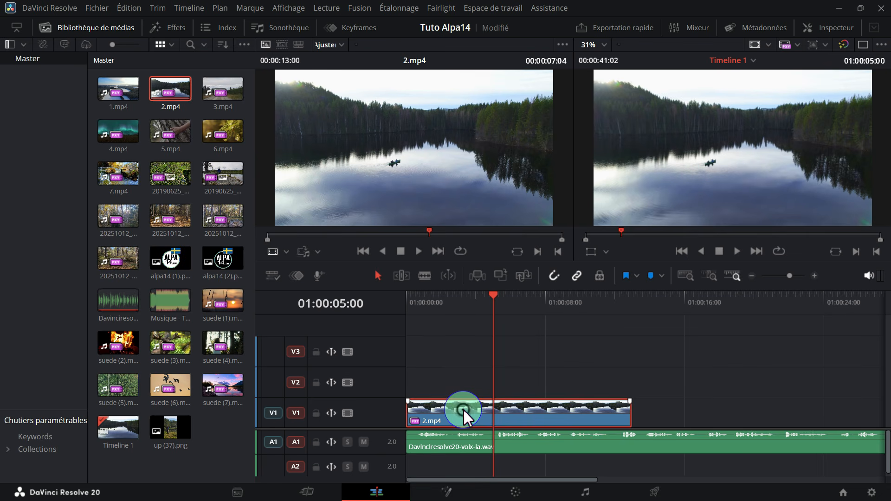
{"action": "key", "text": "ctrl+s"}
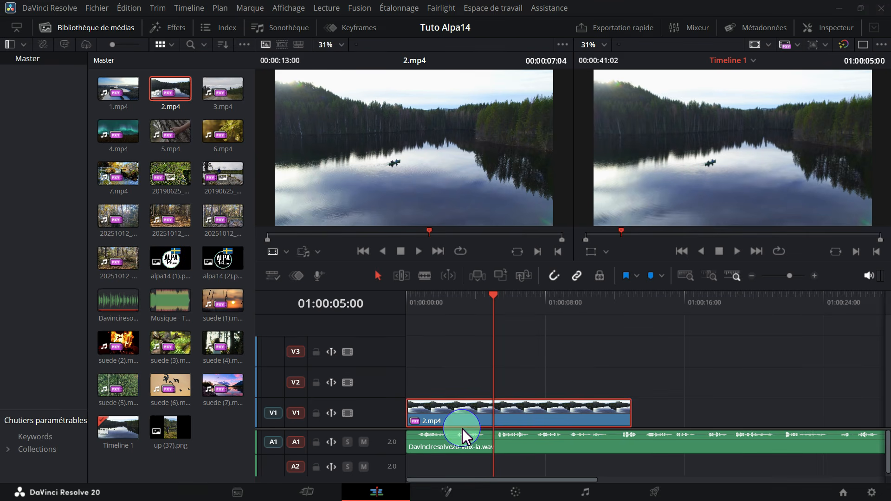
{"action": "left_click", "coordinate": [829, 31]}
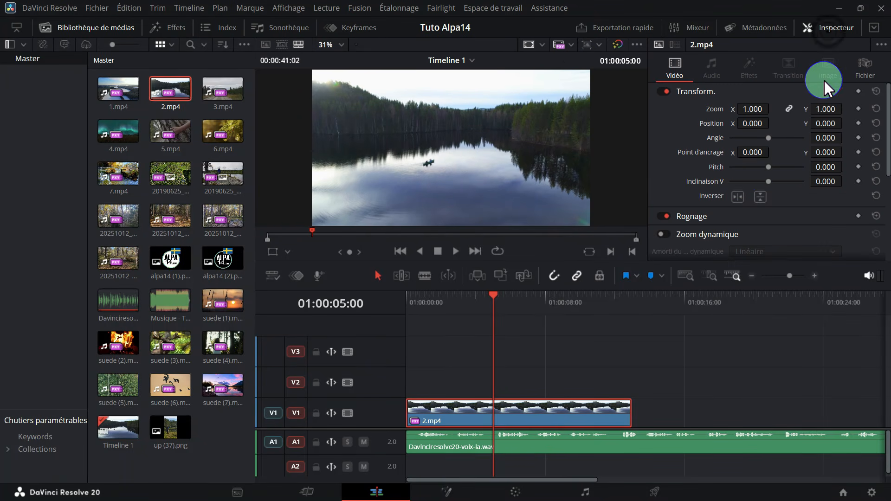
{"action": "scroll", "coordinate": [701, 170], "scroll_direction": "down", "scroll_amount": 3}
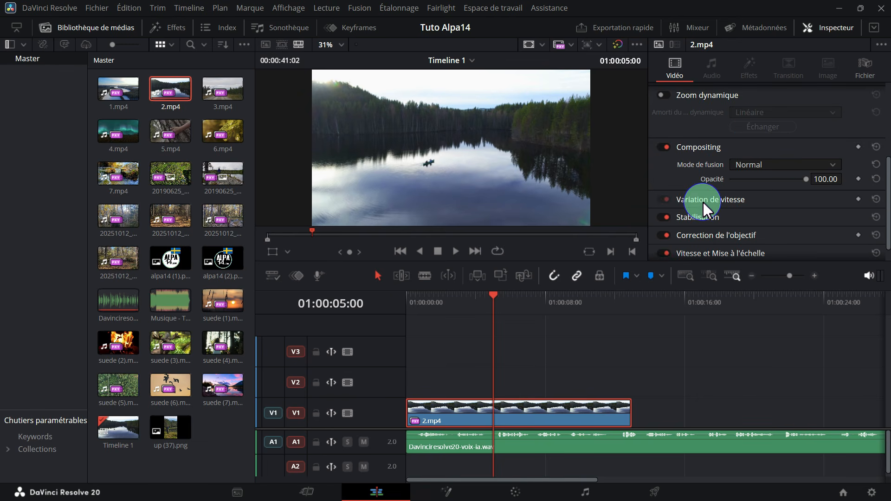
{"action": "left_click", "coordinate": [791, 199]}
{"action": "scroll", "coordinate": [847, 198], "scroll_direction": "down", "scroll_amount": 3}
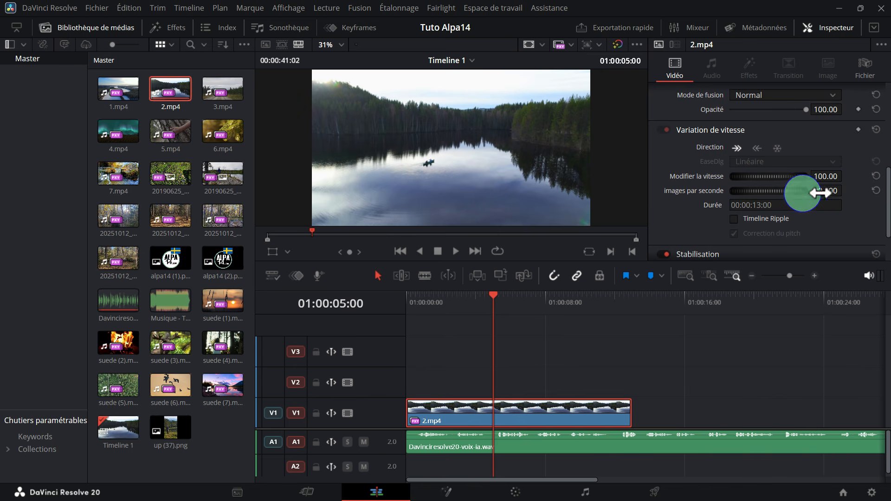
{"action": "mouse_move", "coordinate": [815, 179]}
{"action": "left_mouse_down"}
{"action": "mouse_move", "coordinate": [804, 178]}
{"action": "mouse_move", "coordinate": [829, 175]}
{"action": "mouse_move", "coordinate": [819, 177]}
{"action": "left_mouse_up"}
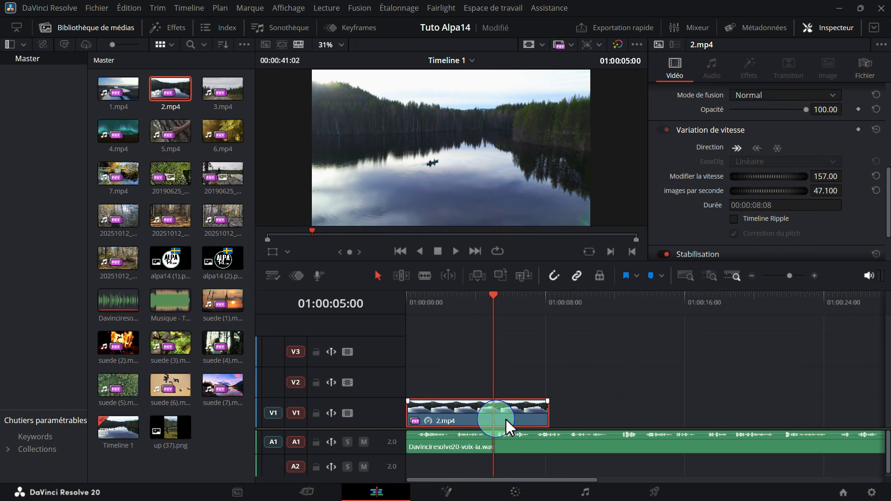
{"action": "mouse_move", "coordinate": [819, 178]}
{"action": "left_mouse_down"}
{"action": "mouse_move", "coordinate": [831, 175]}
{"action": "mouse_move", "coordinate": [804, 177]}
{"action": "mouse_move", "coordinate": [831, 180]}
{"action": "mouse_move", "coordinate": [812, 175]}
{"action": "mouse_move", "coordinate": [820, 175]}
{"action": "left_mouse_up"}
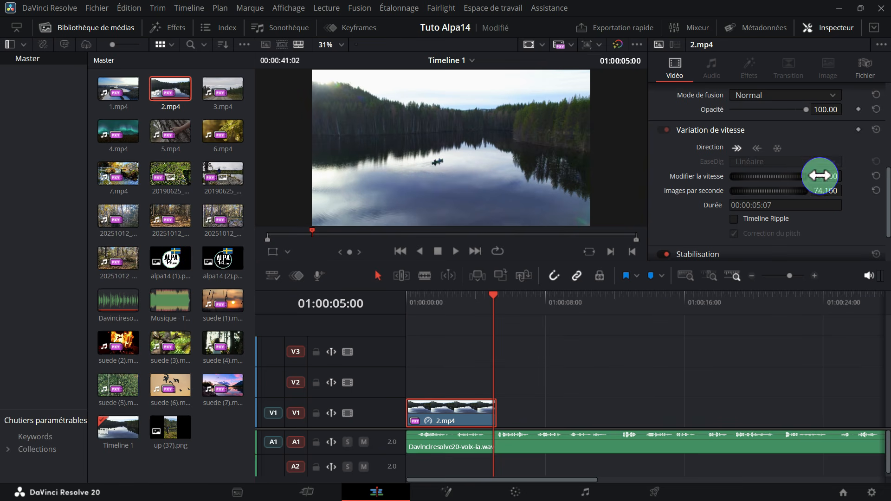
- Play the timeline from its start to check the sped-up 2.mp4 against the voice-over, and stop at its end
{"action": "left_click_drag", "start_coordinate": [500, 299], "coordinate": [397, 320]}
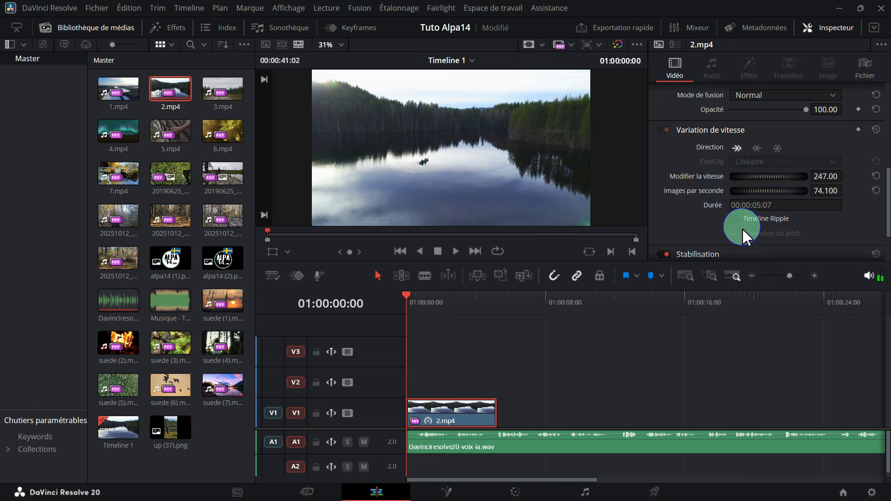
{"action": "left_click", "coordinate": [834, 27]}
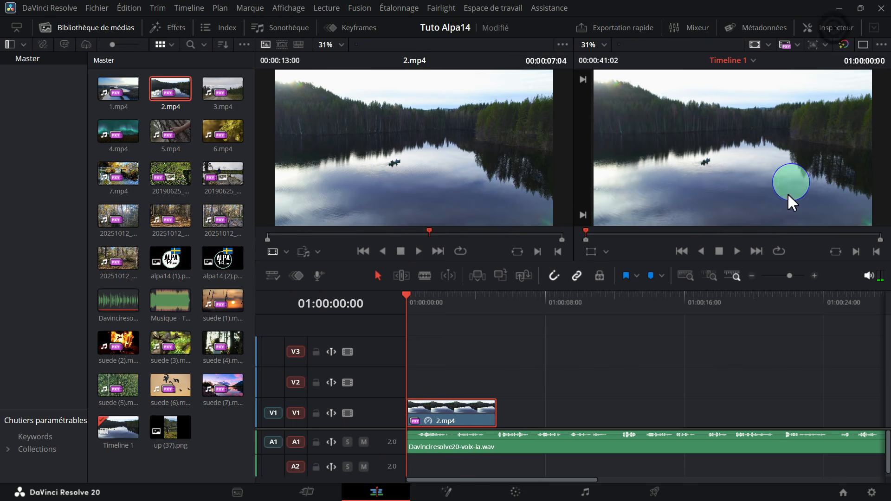
{"action": "left_click", "coordinate": [735, 253]}
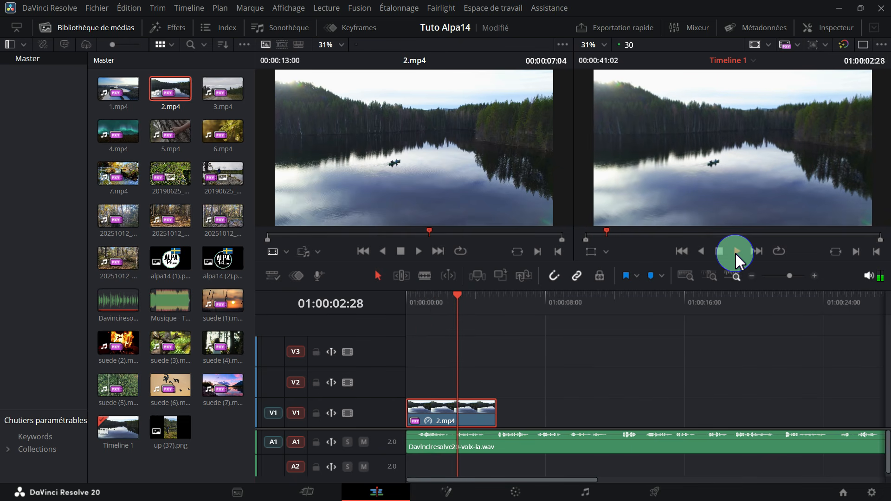
{"action": "left_click", "coordinate": [719, 251]}
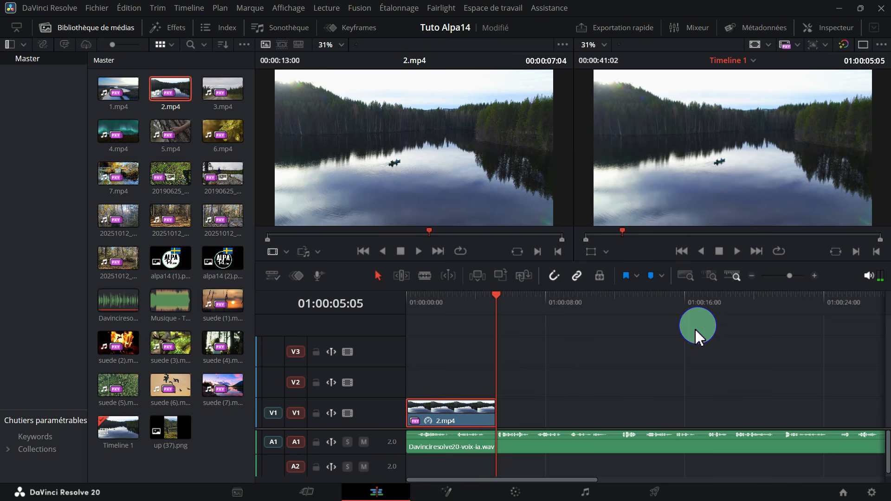
- Trim the end of 2.mp4 on V1 back to a little before 01:00:05:00
{"action": "left_click", "coordinate": [815, 276]}
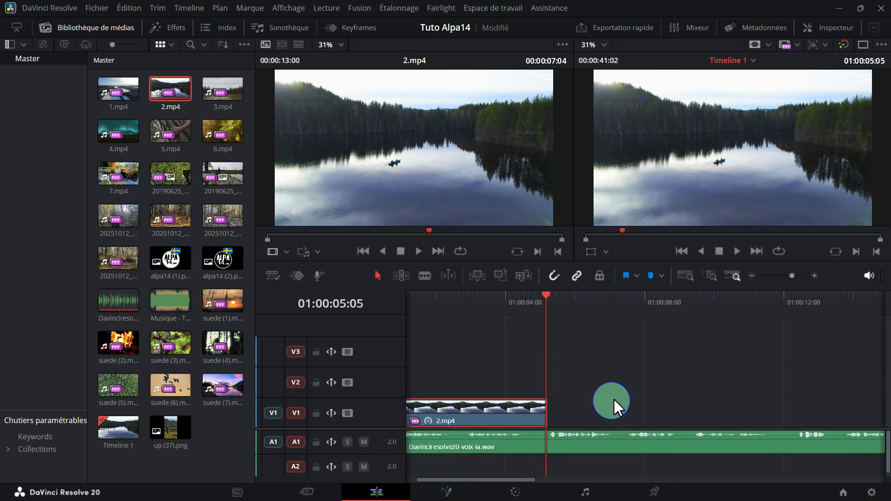
{"action": "left_click_drag", "start_coordinate": [552, 298], "coordinate": [563, 310]}
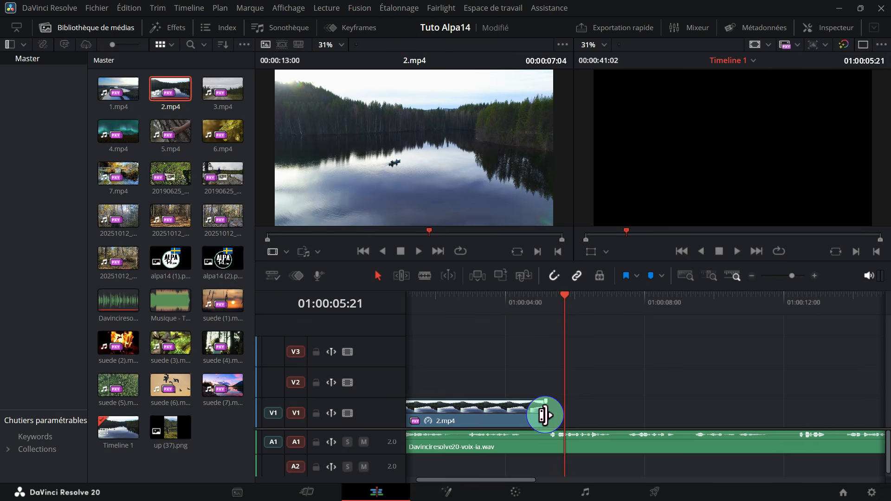
{"action": "left_click_drag", "start_coordinate": [544, 415], "coordinate": [529, 415]}
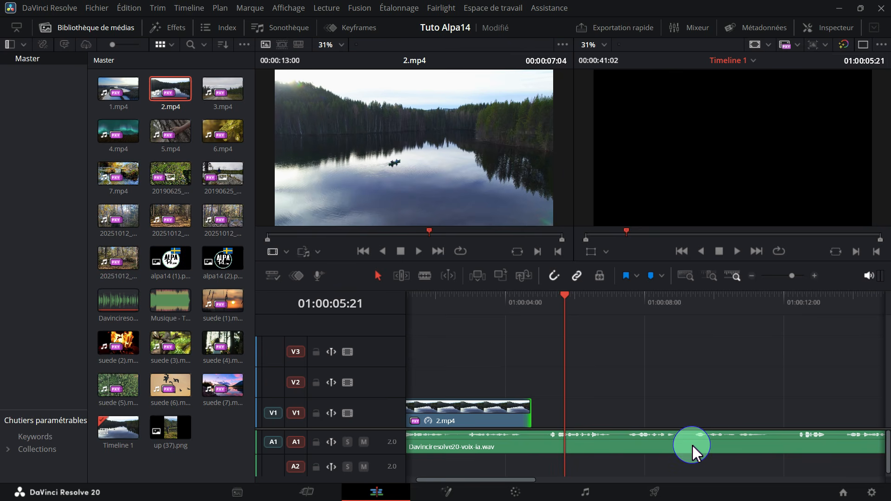
- Play the timeline from its start to check the trimmed 2.mp4, stop, and park the playhead at 01:00:07:13
{"action": "left_click_drag", "start_coordinate": [564, 294], "coordinate": [442, 318]}
{"action": "left_click", "coordinate": [737, 251]}
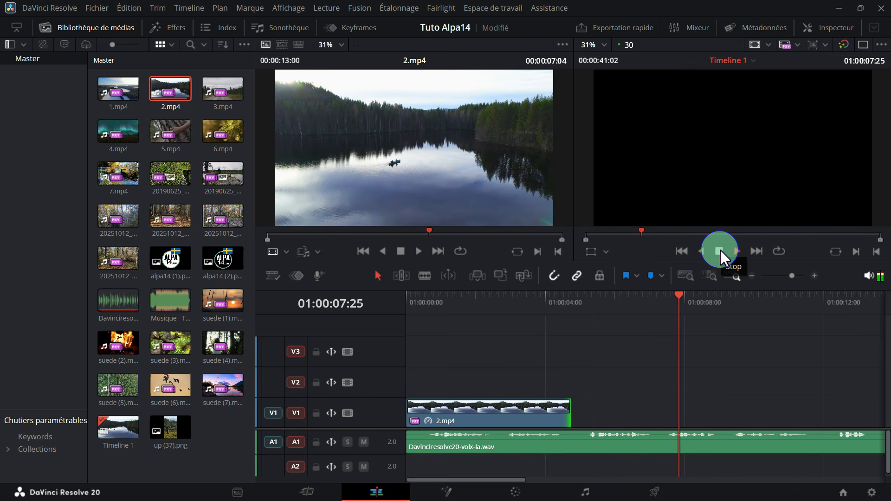
{"action": "left_click", "coordinate": [721, 250]}
{"action": "left_click_drag", "start_coordinate": [700, 297], "coordinate": [665, 308]}
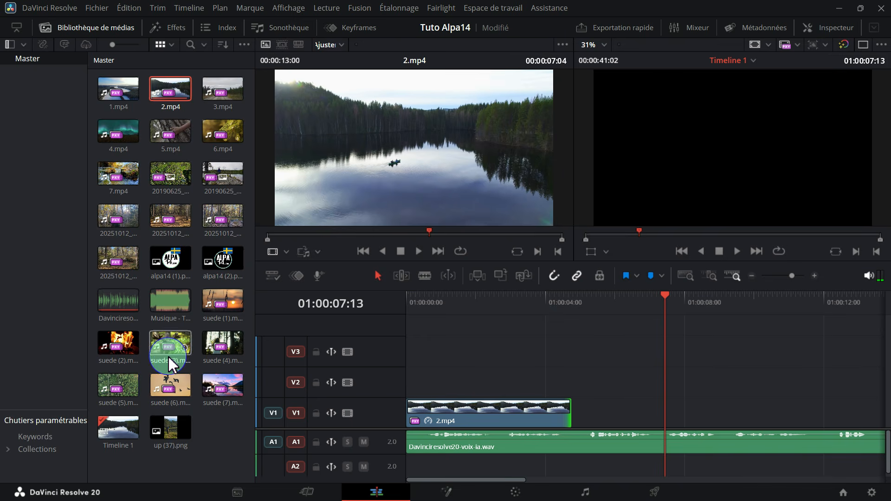
- Open suede (5).mp4 in the source viewer and play its first seconds from the beginning to find a usable section
{"action": "left_click", "coordinate": [177, 172]}
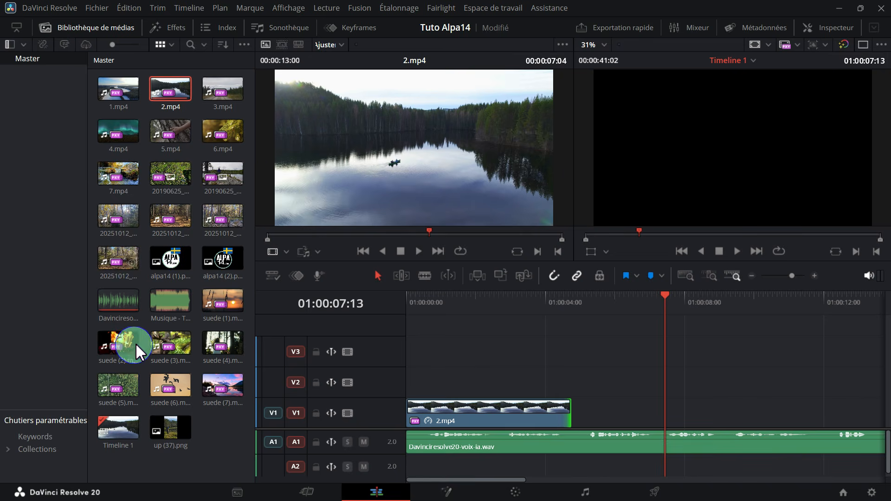
{"action": "left_click", "coordinate": [121, 385]}
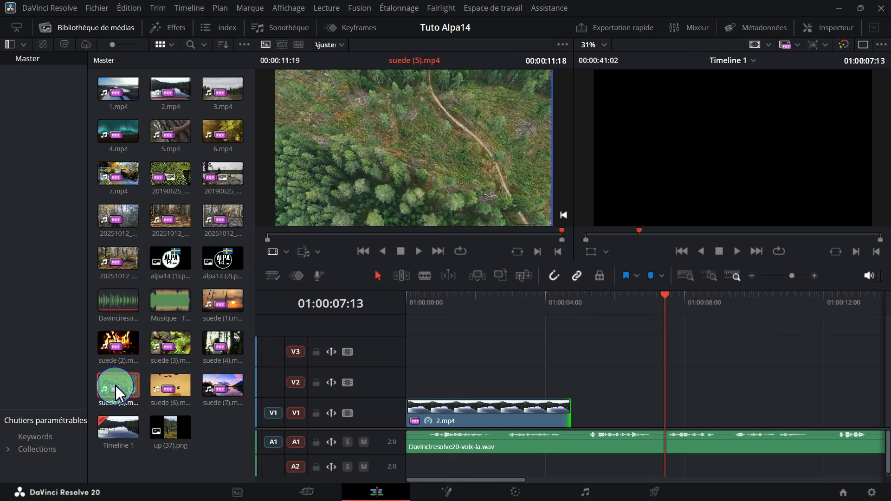
{"action": "left_click", "coordinate": [116, 385]}
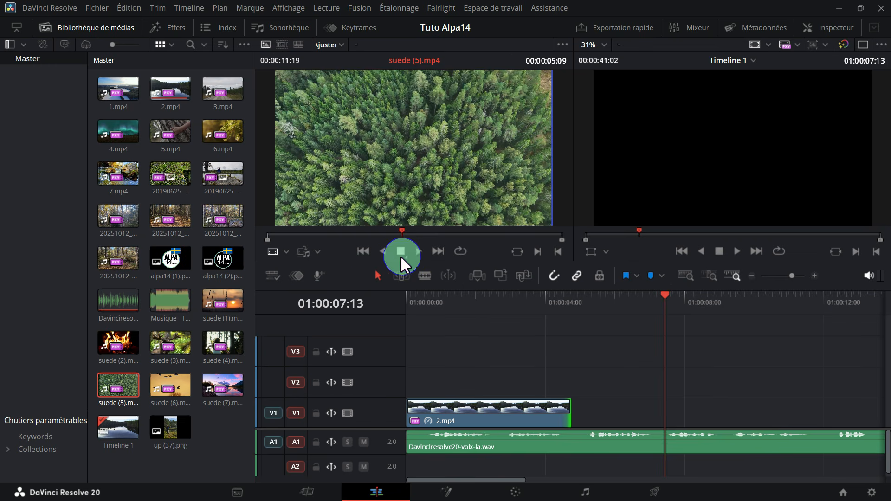
{"action": "left_click", "coordinate": [363, 251]}
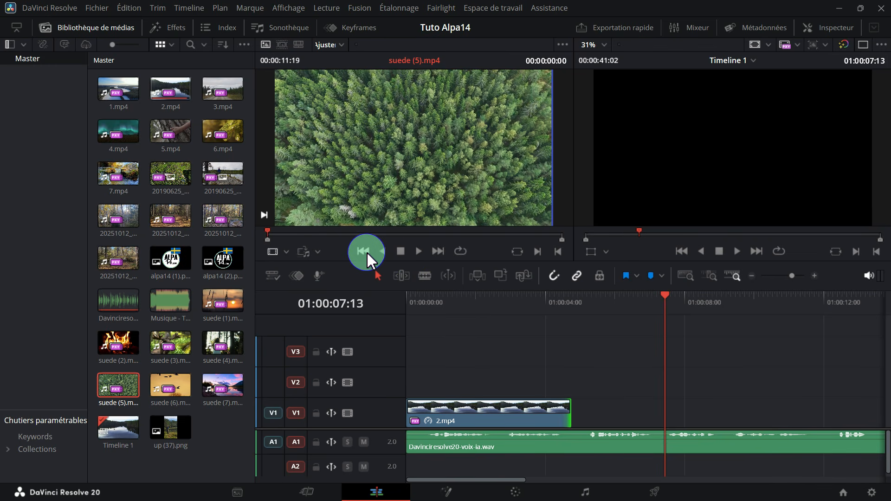
{"action": "left_click", "coordinate": [418, 251]}
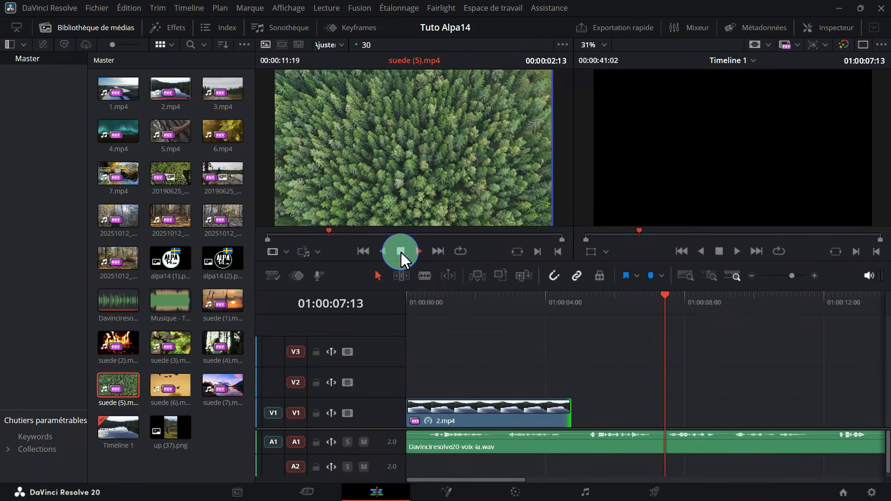
{"action": "left_click", "coordinate": [400, 252]}
{"action": "left_click_drag", "start_coordinate": [339, 233], "coordinate": [255, 236]}
{"action": "left_click", "coordinate": [418, 252]}
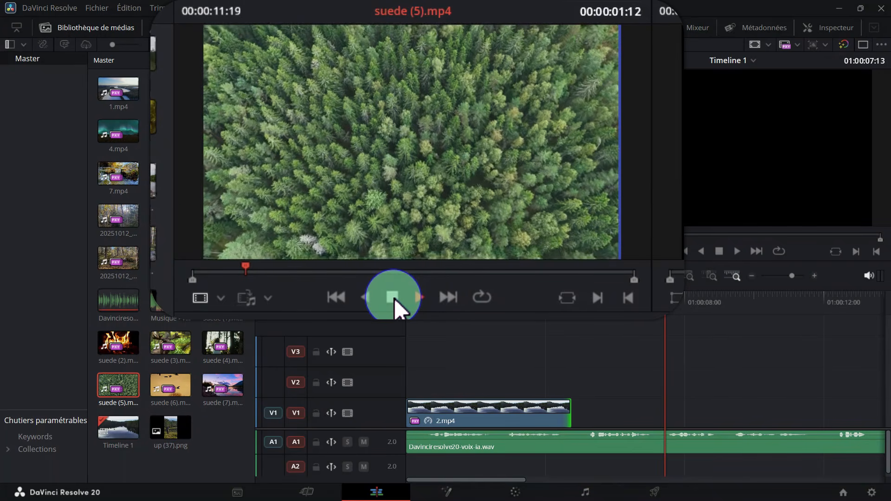
{"action": "left_click", "coordinate": [393, 298]}
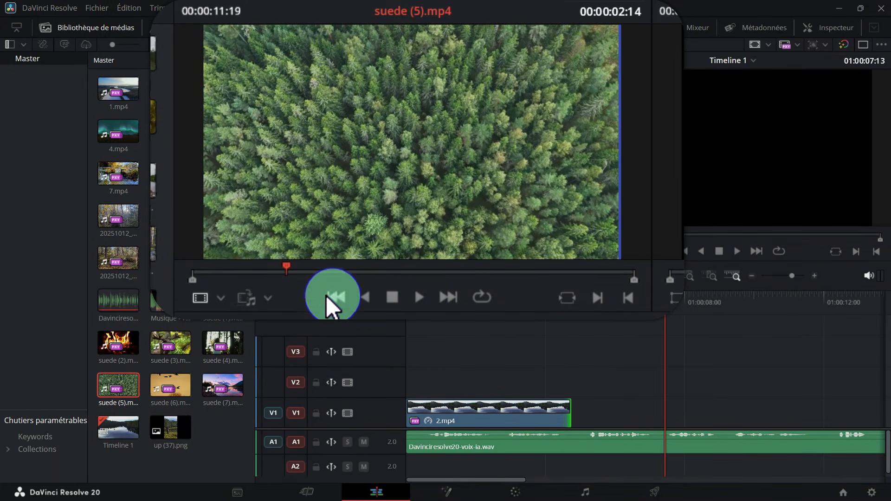
- Mark suede (5).mp4 from 00:00:02:27 to 00:00:05:24 and place only its video directly after 2.mp4 on track V1
{"action": "mouse_move", "coordinate": [291, 268]}
{"action": "left_mouse_down"}
{"action": "mouse_move", "coordinate": [273, 271]}
{"action": "mouse_move", "coordinate": [302, 272]}
{"action": "left_mouse_up"}
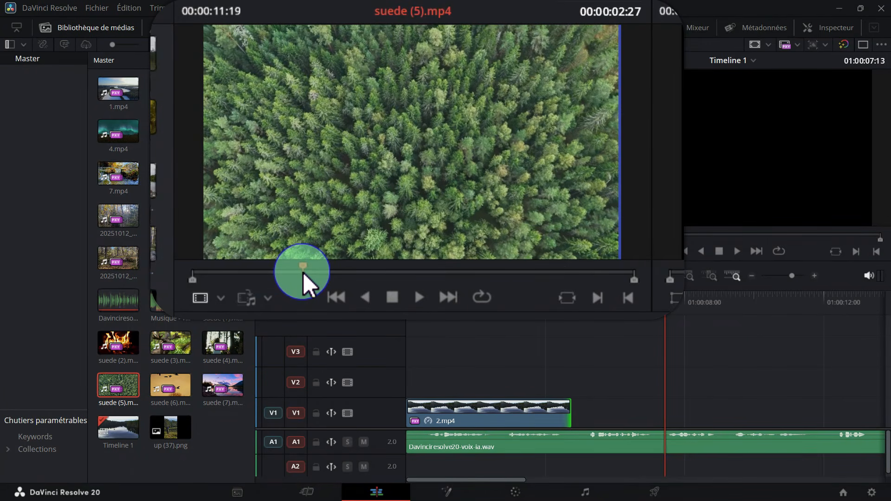
{"action": "left_click", "coordinate": [596, 299]}
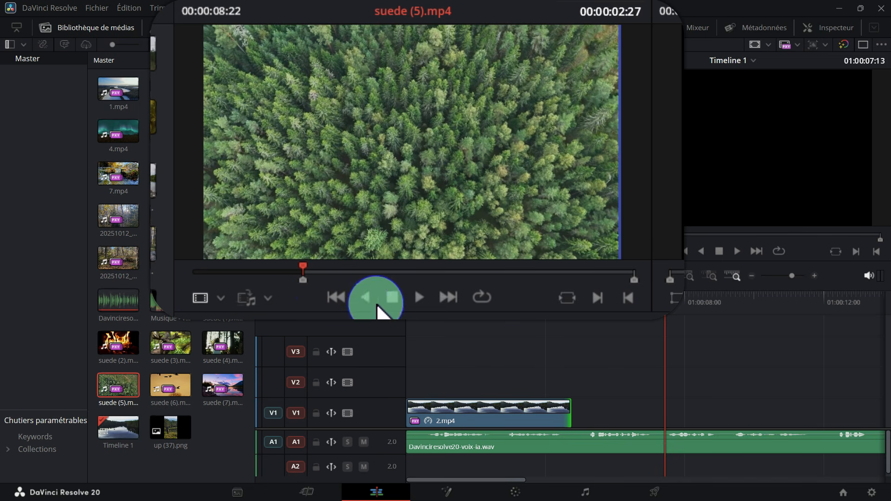
{"action": "left_click", "coordinate": [416, 297]}
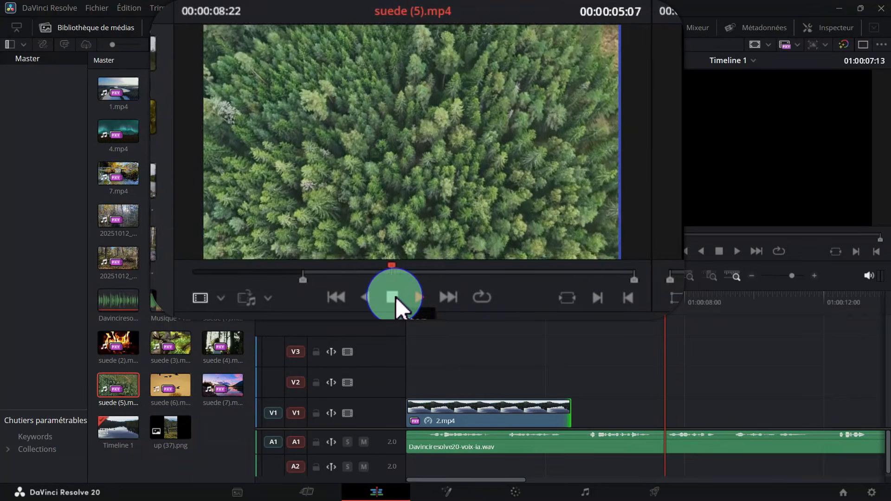
{"action": "left_click", "coordinate": [394, 296]}
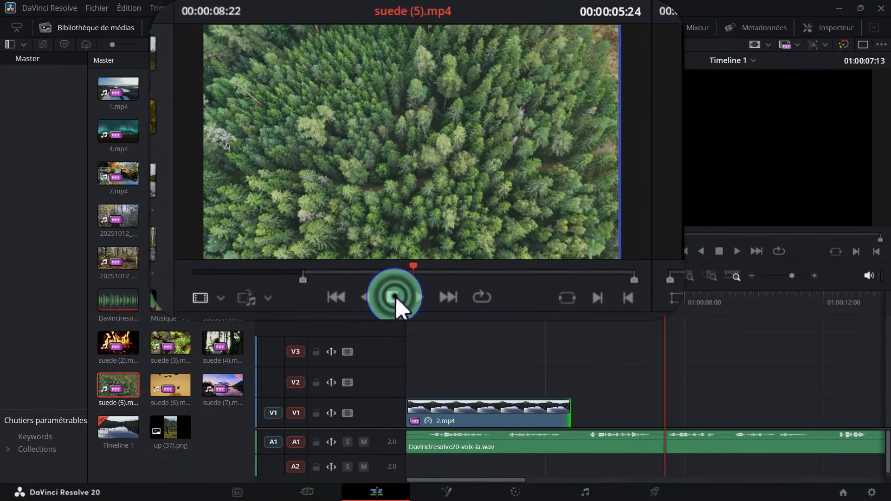
{"action": "left_click", "coordinate": [633, 301]}
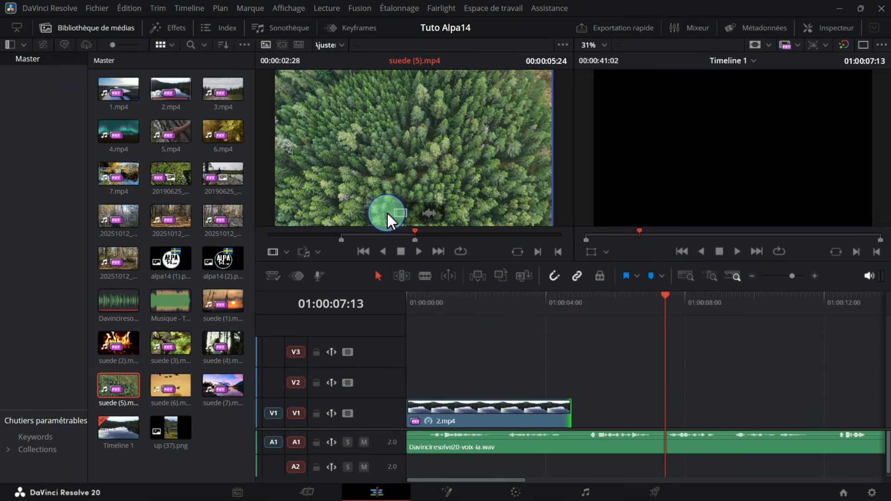
{"action": "left_click_drag", "start_coordinate": [401, 214], "coordinate": [573, 423]}
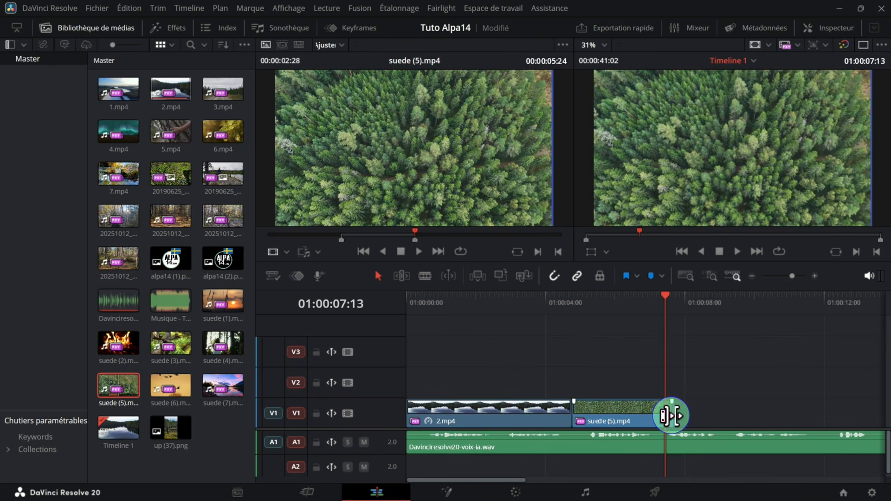
- Play the timeline repeatedly across suede (5).mp4 to hear where the next voice-over passage falls, stopping at 01:00:09:05
{"action": "left_click_drag", "start_coordinate": [666, 301], "coordinate": [549, 338]}
{"action": "left_click", "coordinate": [734, 252]}
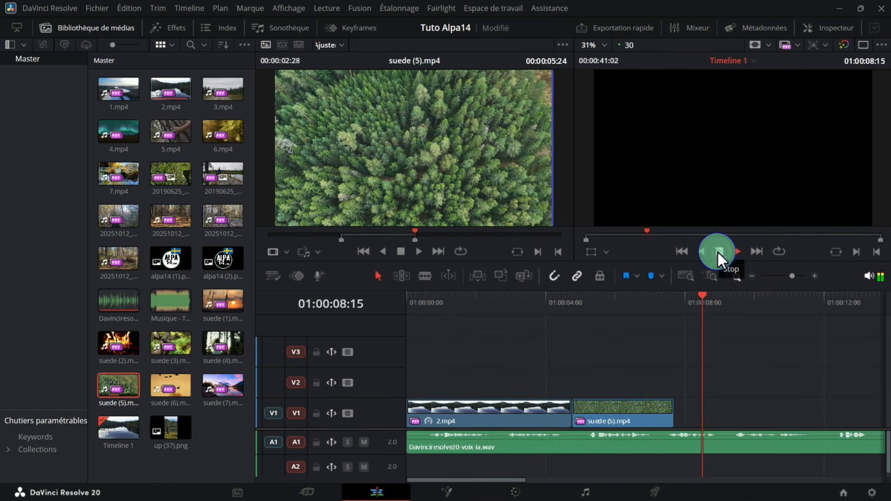
{"action": "left_click_drag", "start_coordinate": [511, 481], "coordinate": [533, 490]}
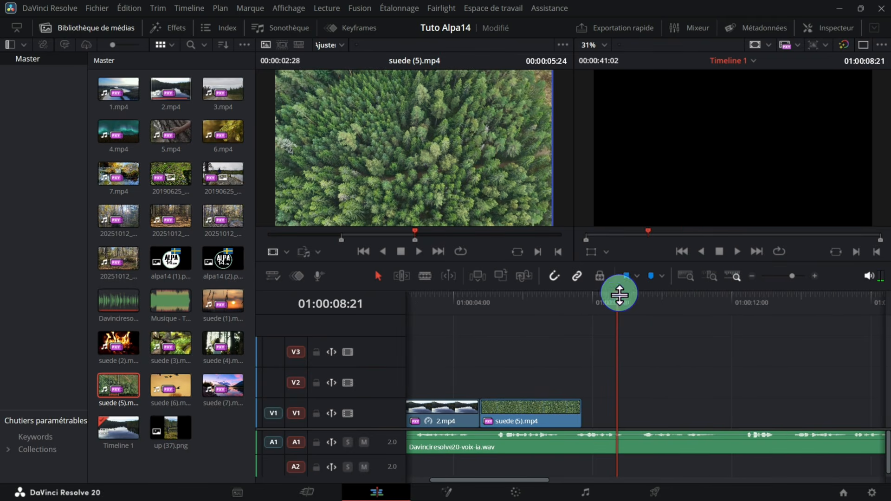
{"action": "left_click", "coordinate": [736, 252]}
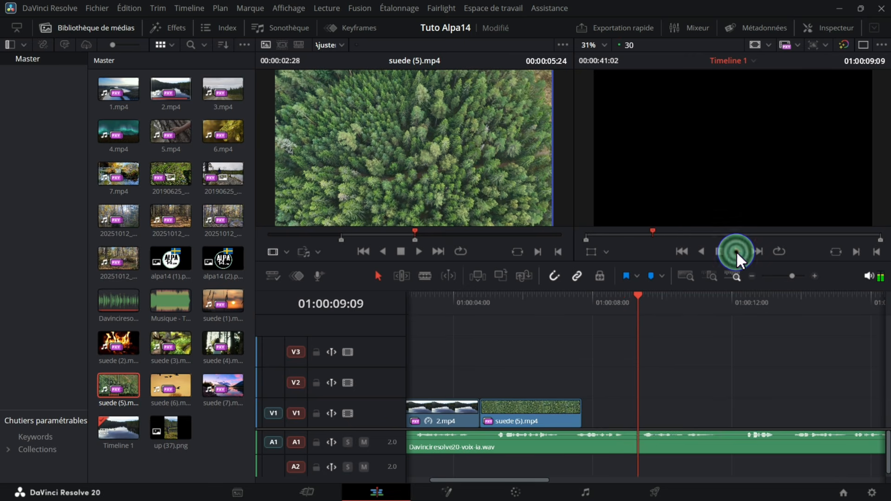
{"action": "left_click", "coordinate": [720, 252]}
{"action": "left_click_drag", "start_coordinate": [671, 300], "coordinate": [522, 332]}
{"action": "left_click", "coordinate": [730, 252]}
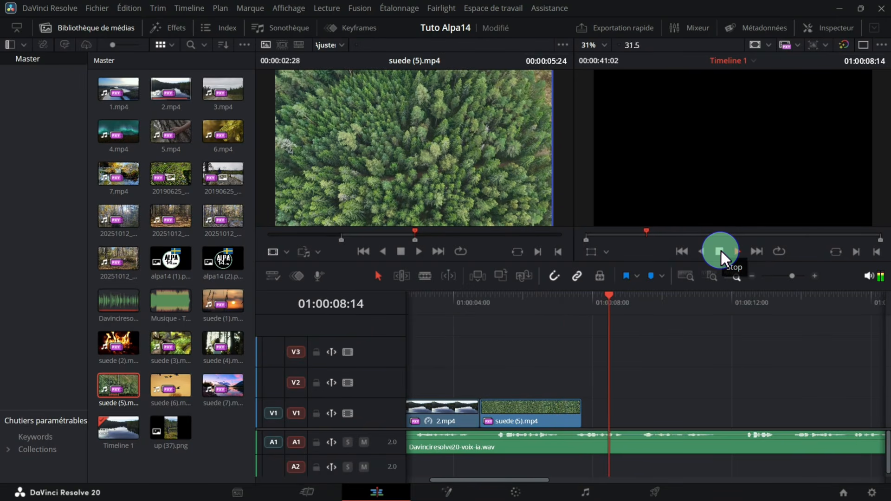
{"action": "left_click", "coordinate": [720, 251]}
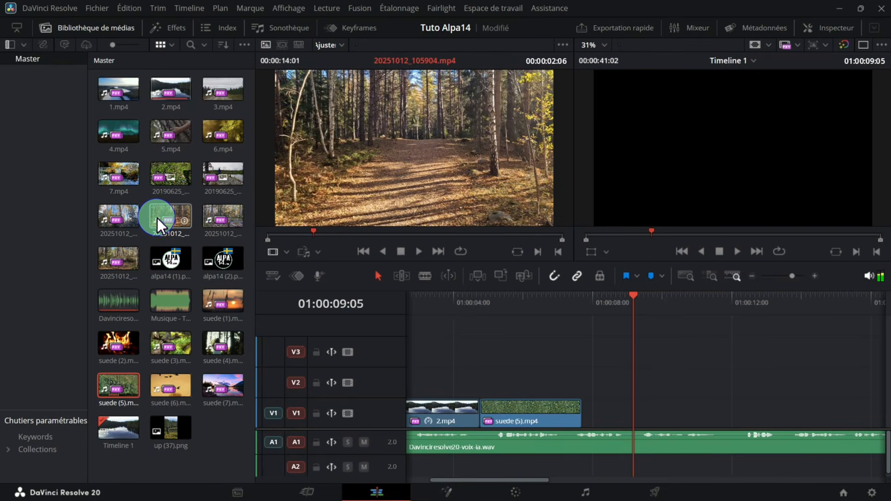
- Open 20251012_105904.mp4 in the source viewer and place only its video directly after suede (5).mp4 on track V1
{"action": "left_click", "coordinate": [157, 218]}
{"action": "left_click_drag", "start_coordinate": [157, 218], "coordinate": [393, 195]}
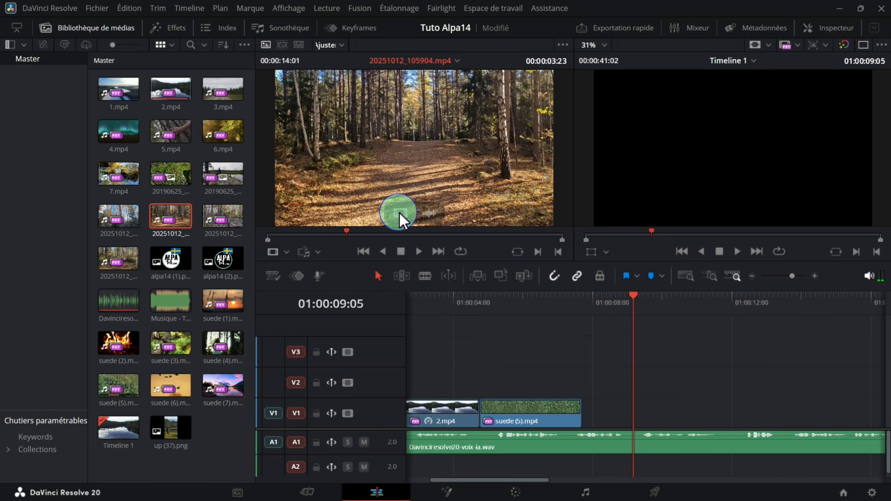
{"action": "left_click_drag", "start_coordinate": [397, 213], "coordinate": [586, 428]}
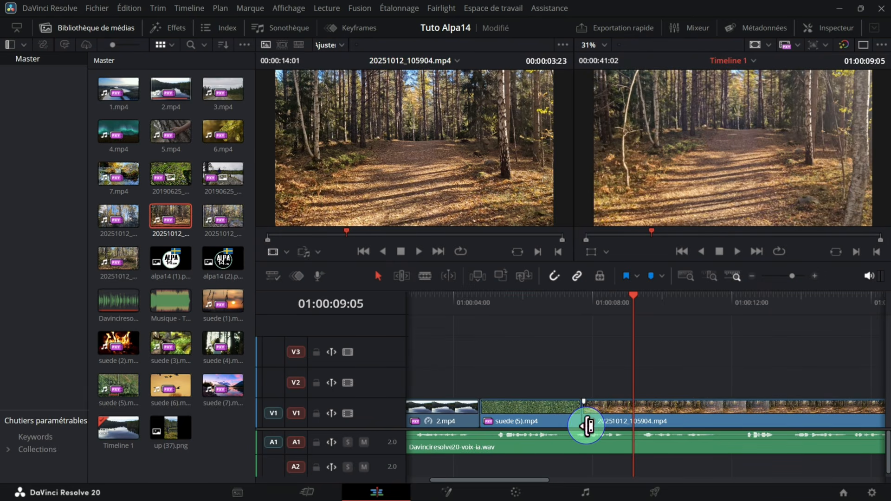
- Play the timeline from the start of 20251012_105904.mp4 to find its cut point and park the playhead at 01:00:09:13
{"action": "left_click_drag", "start_coordinate": [633, 300], "coordinate": [580, 321]}
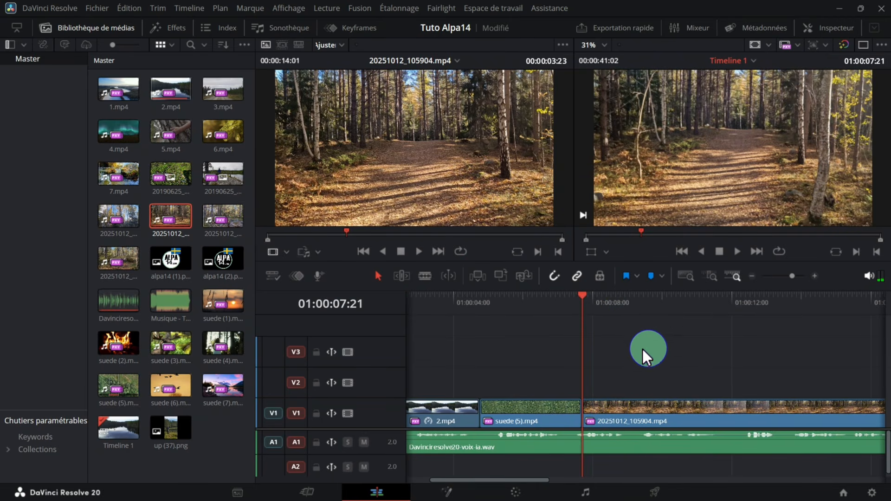
{"action": "left_click", "coordinate": [737, 253]}
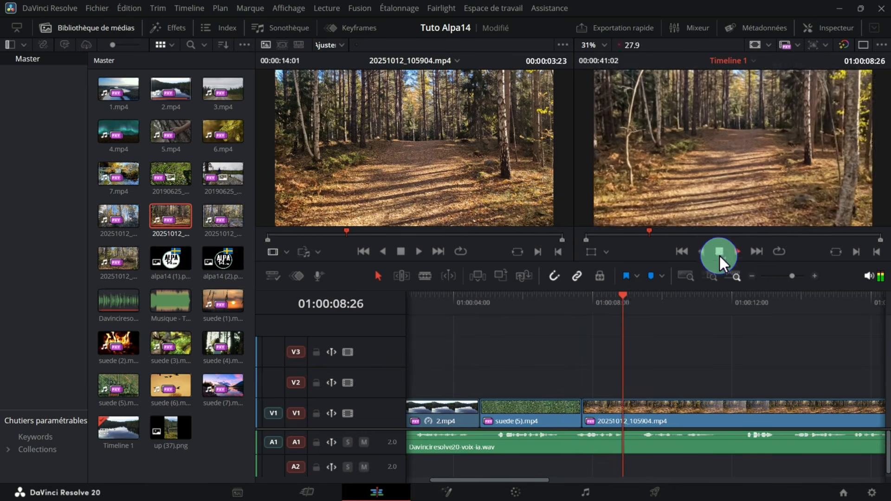
{"action": "left_click", "coordinate": [683, 295]}
{"action": "left_click_drag", "start_coordinate": [683, 296], "coordinate": [642, 309]}
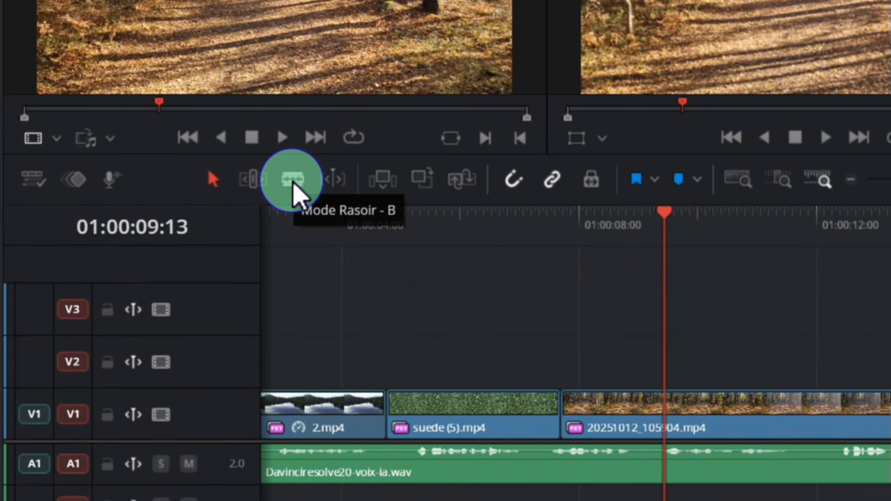
- Split 20251012_105904.mp4 on track V1 at 01:00:09:13 and delete the part after the cut, saving the project
{"action": "left_click", "coordinate": [294, 183]}
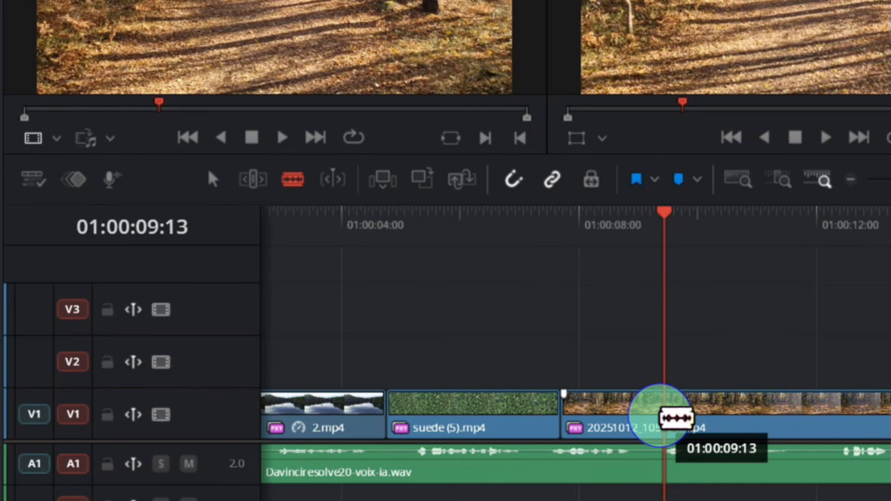
{"action": "left_click", "coordinate": [660, 416]}
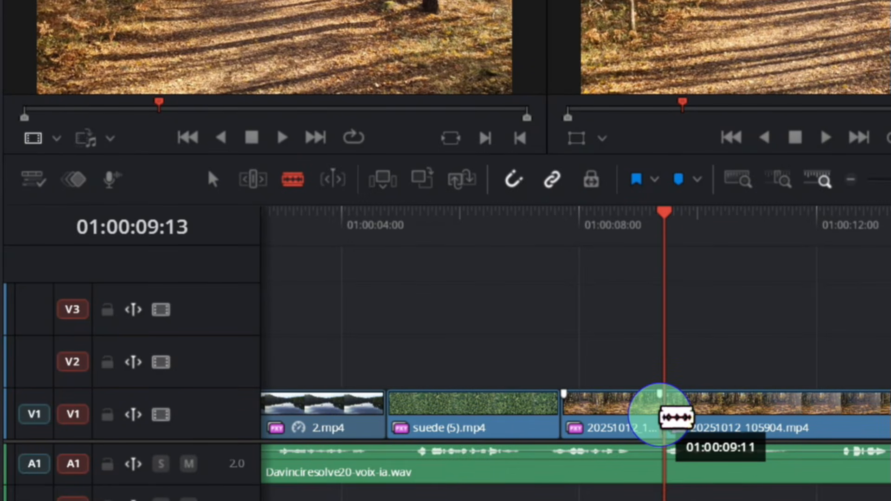
{"action": "left_click", "coordinate": [211, 180]}
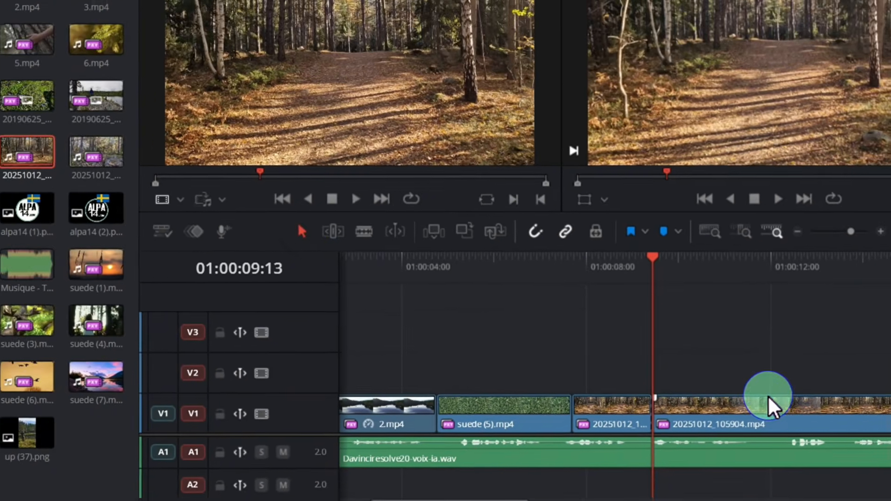
{"action": "left_click", "coordinate": [748, 408]}
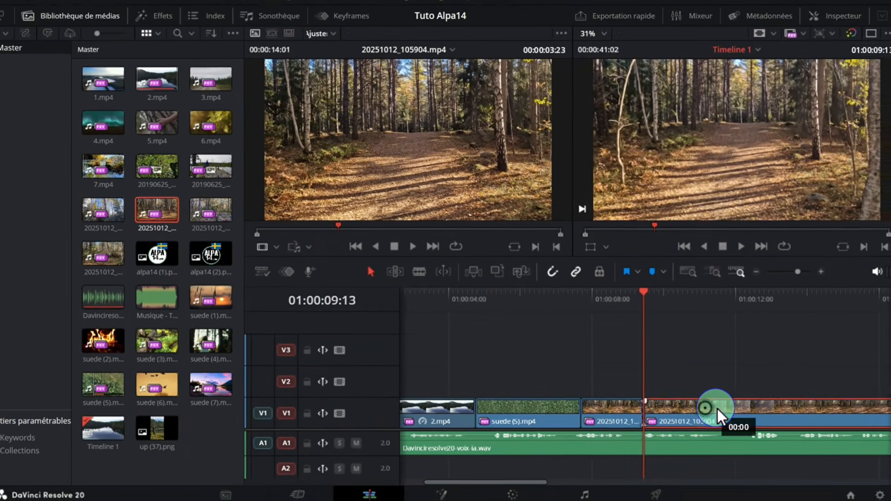
{"action": "left_click_drag", "start_coordinate": [717, 408], "coordinate": [714, 408]}
{"action": "key", "text": "ctrl+s"}
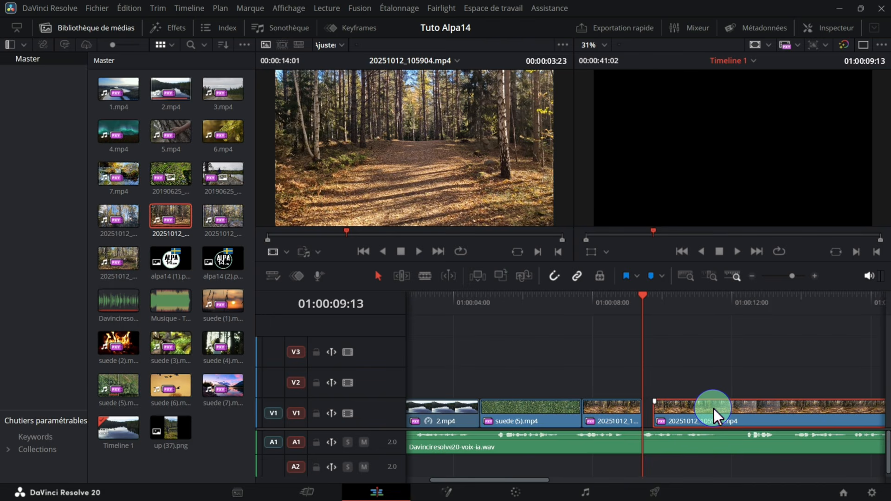
{"action": "key", "text": "Delete"}
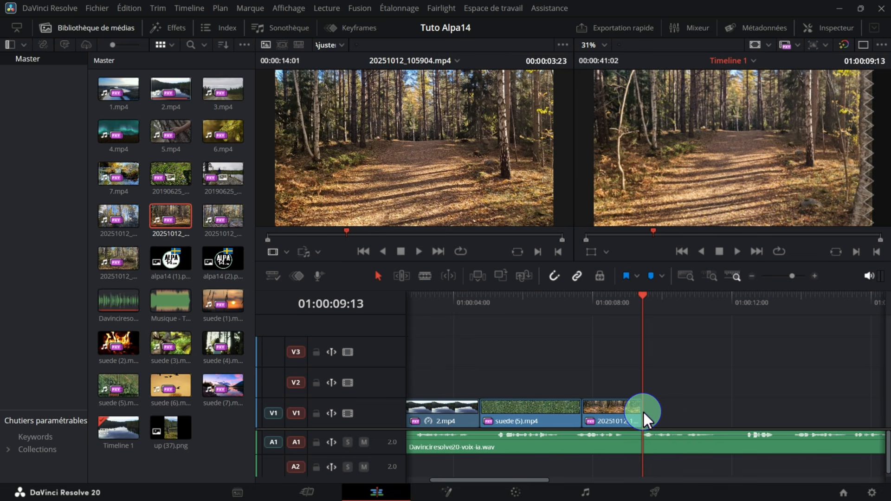
- Play the timeline from suede (5).mp4 across the shortened forest clip to hear the next voice-over passage, stopping at 01:00:10:15
{"action": "mouse_move", "coordinate": [643, 412]}
{"action": "left_mouse_down"}
{"action": "mouse_move", "coordinate": [745, 422]}
{"action": "mouse_move", "coordinate": [637, 423]}
{"action": "left_mouse_up"}
{"action": "left_click_drag", "start_coordinate": [643, 301], "coordinate": [543, 338]}
{"action": "left_click", "coordinate": [736, 252]}
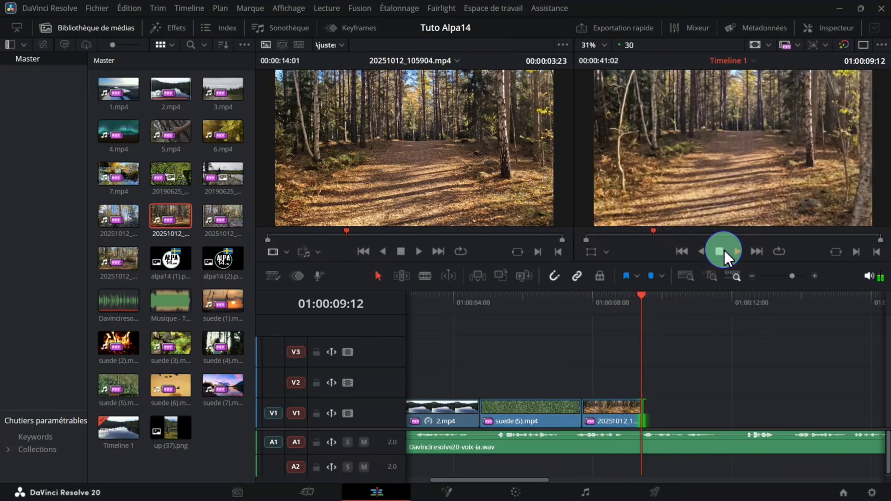
{"action": "left_click", "coordinate": [719, 251]}
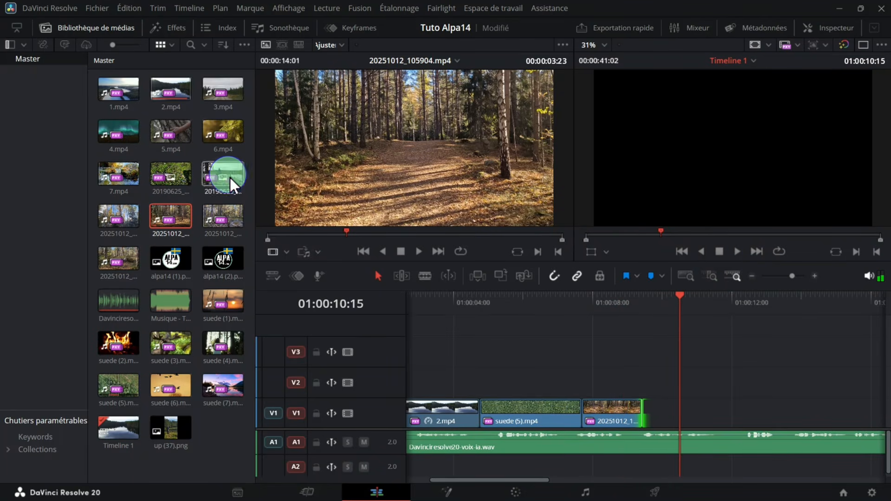
- Place only the video of 6.mp4 directly after 20251012_105904.mp4 on track V1 and play across it, stopping at 01:00:12:08
{"action": "left_click", "coordinate": [222, 133]}
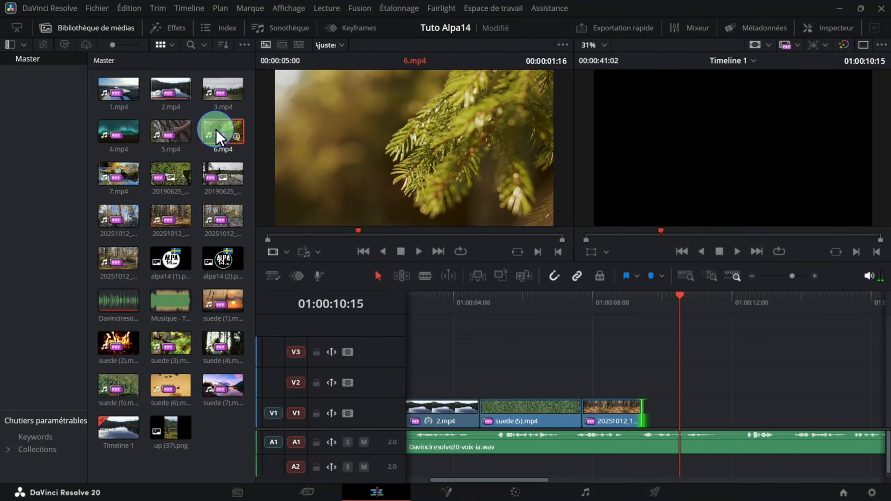
{"action": "left_click_drag", "start_coordinate": [216, 129], "coordinate": [647, 427]}
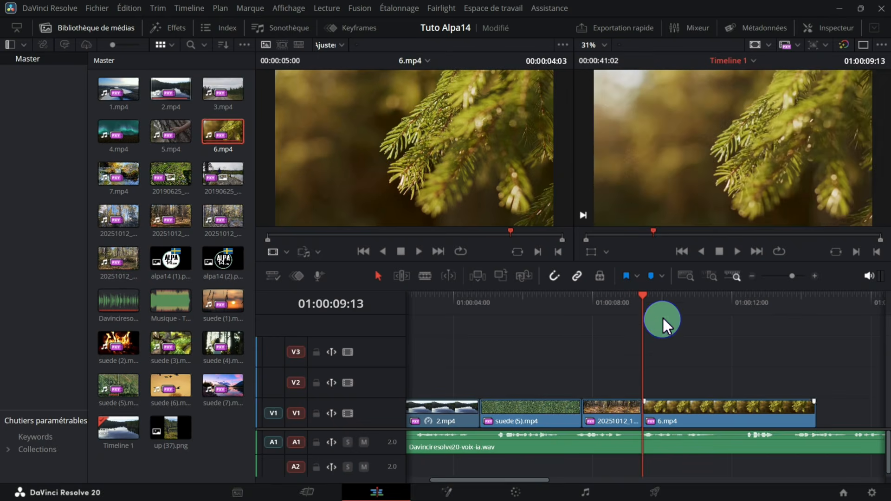
{"action": "left_click_drag", "start_coordinate": [644, 296], "coordinate": [581, 315]}
{"action": "left_click", "coordinate": [737, 250]}
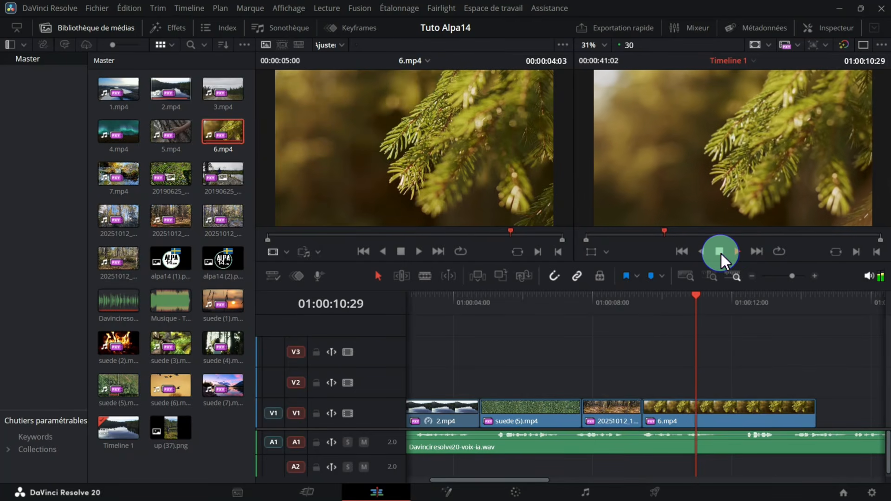
{"action": "left_click", "coordinate": [720, 254]}
- Trim the end of 6.mp4 on track V1 back to the playhead at 01:00:12:08
{"action": "left_click", "coordinate": [730, 412]}
{"action": "left_click", "coordinate": [475, 278]}
{"action": "left_click", "coordinate": [815, 414]}
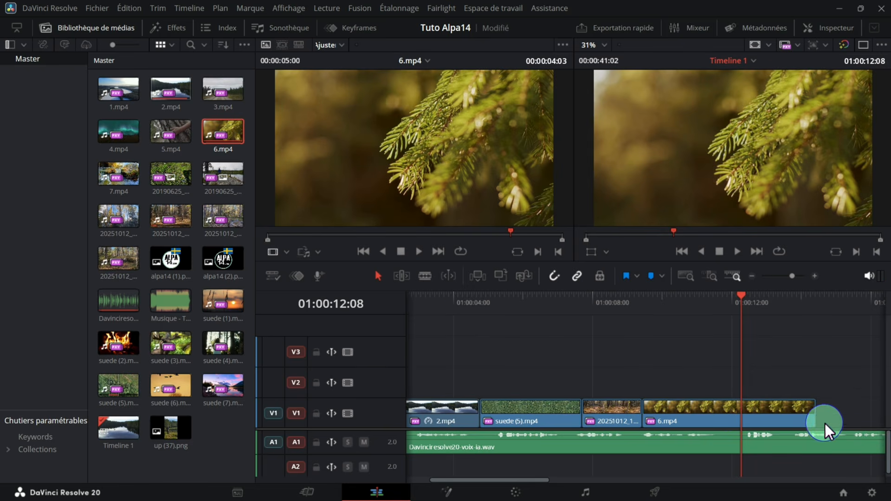
{"action": "left_click", "coordinate": [814, 414]}
{"action": "left_click_drag", "start_coordinate": [812, 414], "coordinate": [741, 418]}
- Play the timeline from 01:00:10:05 past the end of 6.mp4 to hear the next voice-over passage, stopping at 01:00:15:13
{"action": "left_click_drag", "start_coordinate": [738, 295], "coordinate": [668, 348]}
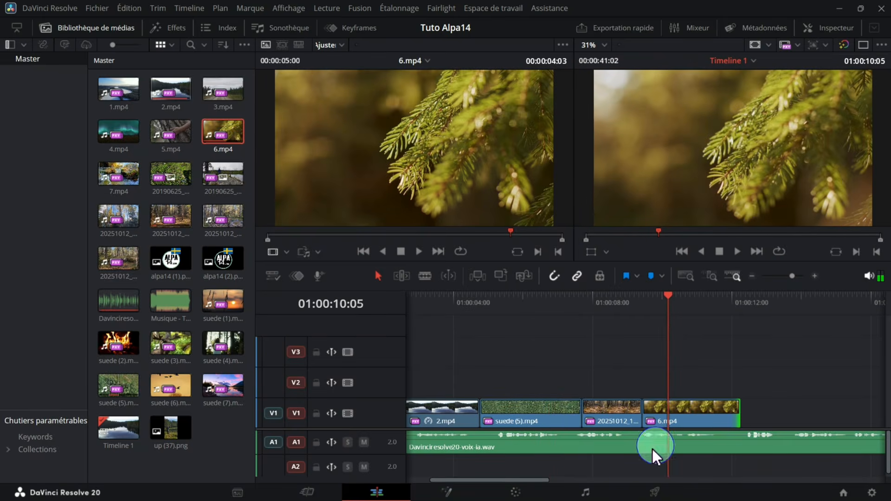
{"action": "left_click_drag", "start_coordinate": [535, 480], "coordinate": [511, 483]}
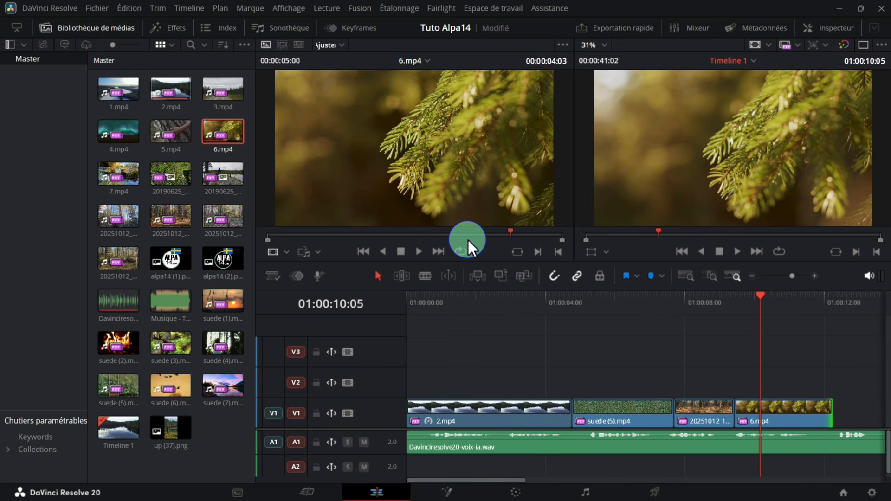
{"action": "left_click", "coordinate": [830, 413]}
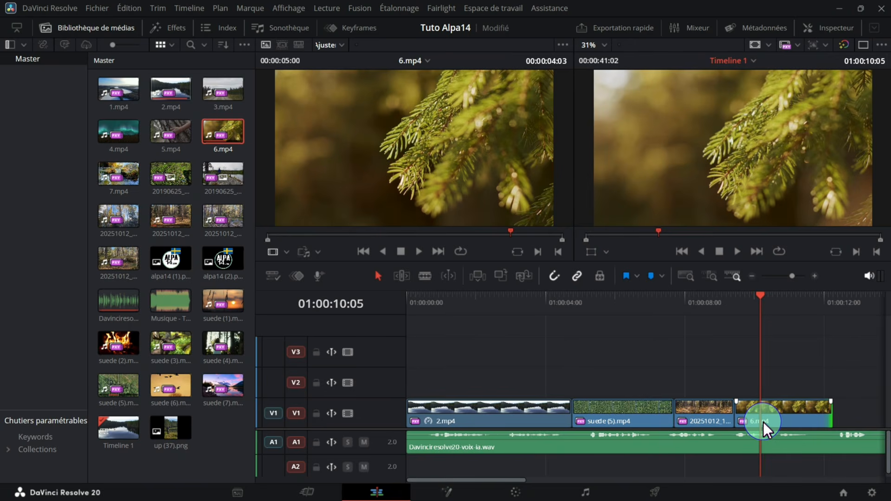
{"action": "left_click_drag", "start_coordinate": [517, 481], "coordinate": [530, 480]}
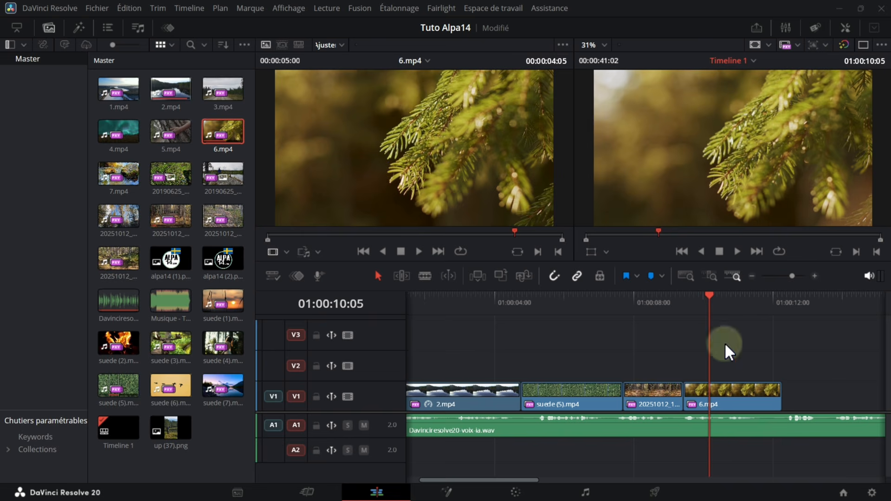
{"action": "left_click", "coordinate": [522, 480]}
{"action": "left_click_drag", "start_coordinate": [522, 480], "coordinate": [536, 480]}
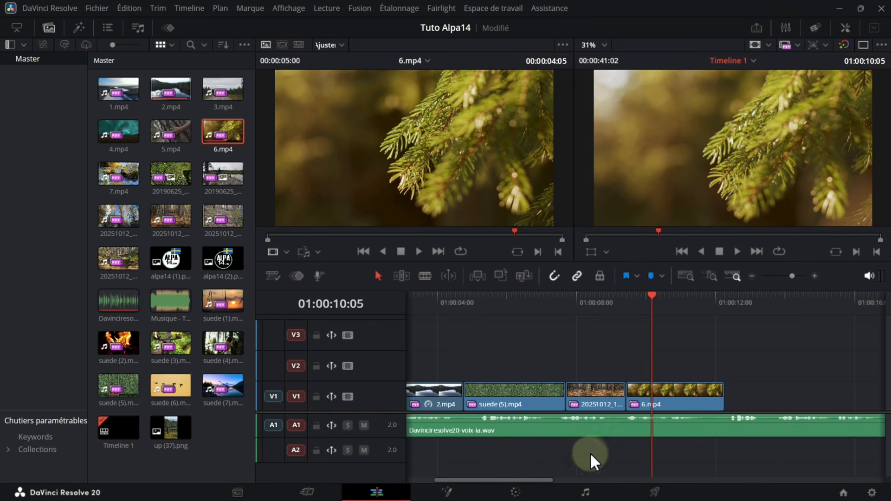
{"action": "left_click", "coordinate": [734, 251]}
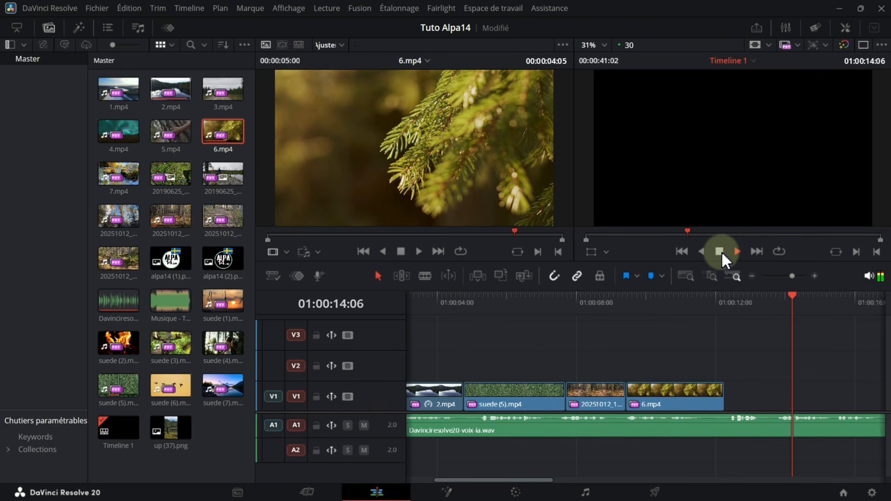
{"action": "left_click", "coordinate": [720, 252]}
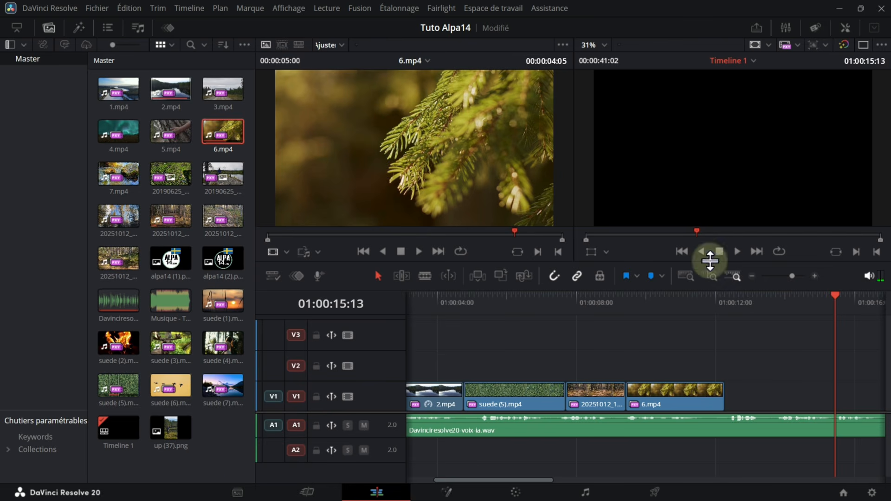
- Place the still image up (37).png directly after 6.mp4 on track V1
{"action": "left_click", "coordinate": [169, 431]}
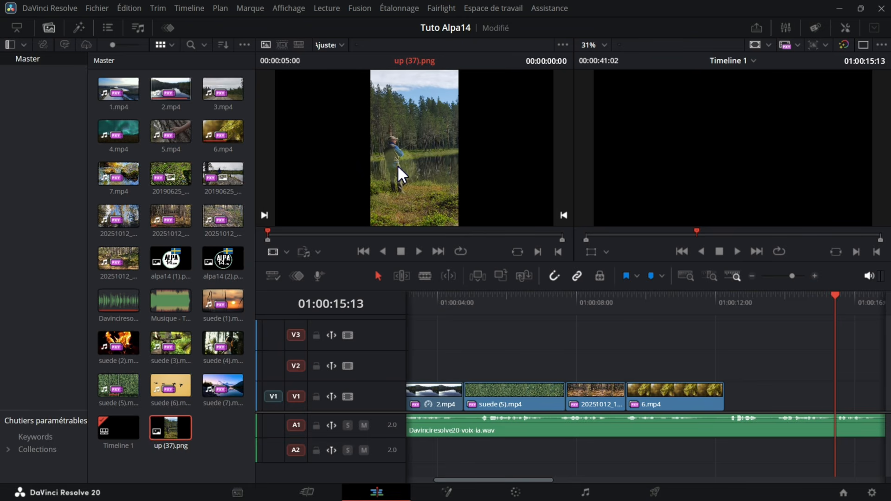
{"action": "left_click_drag", "start_coordinate": [397, 194], "coordinate": [727, 408]}
{"action": "left_click_drag", "start_coordinate": [540, 482], "coordinate": [560, 483]}
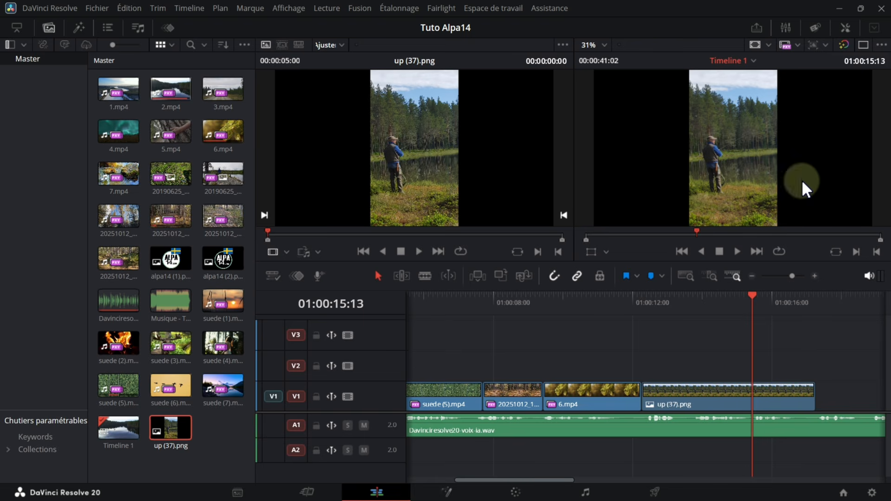
- Enlarge up (37).png to fill the frame with a zoom of 3.180 and set its vertical position to 42.000
{"action": "left_click", "coordinate": [714, 391]}
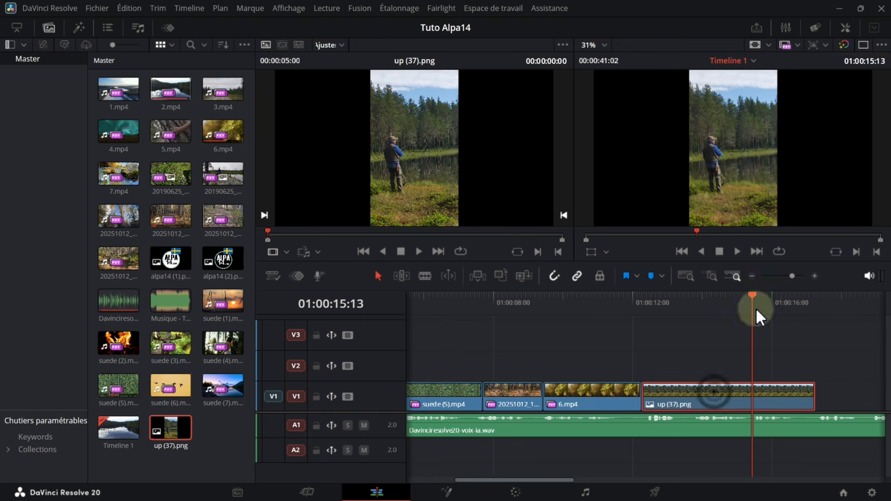
{"action": "left_click", "coordinate": [844, 27]}
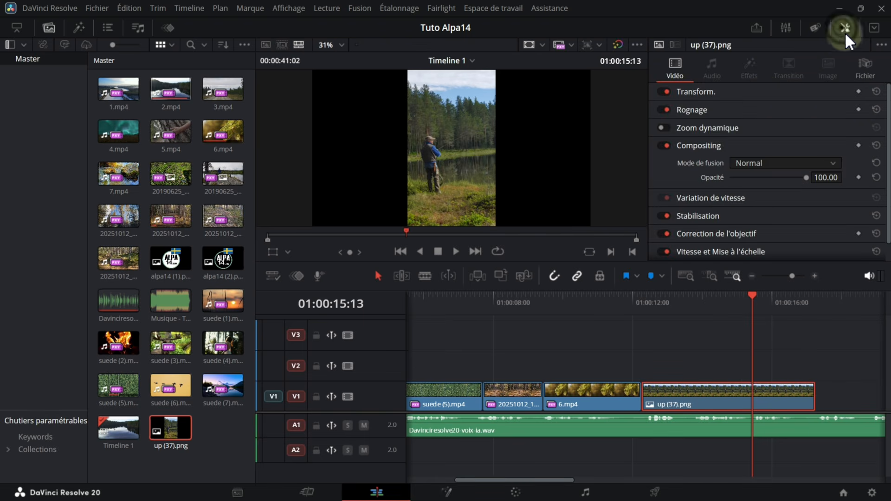
{"action": "left_click", "coordinate": [771, 92]}
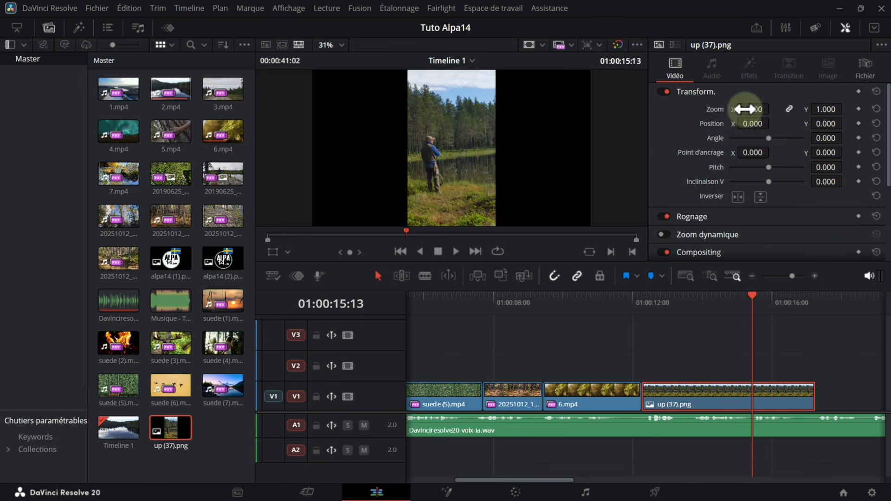
{"action": "left_click_drag", "start_coordinate": [749, 112], "coordinate": [816, 144]}
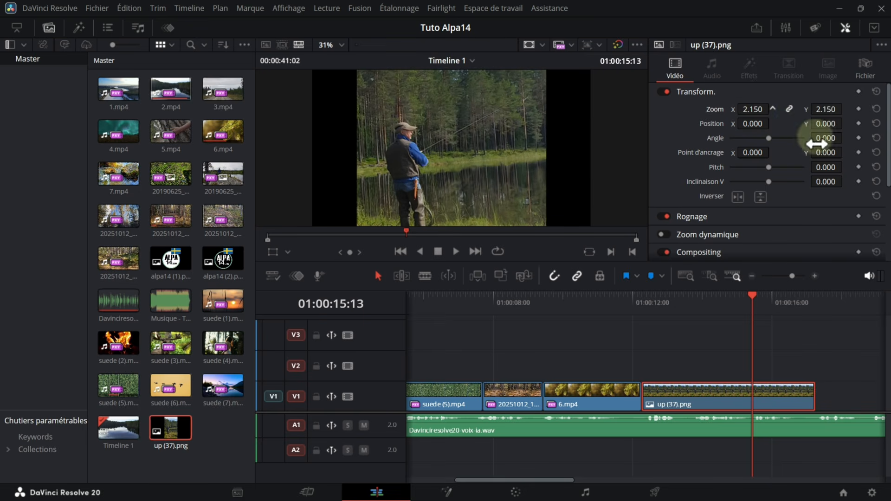
{"action": "left_click_drag", "start_coordinate": [739, 113], "coordinate": [801, 155]}
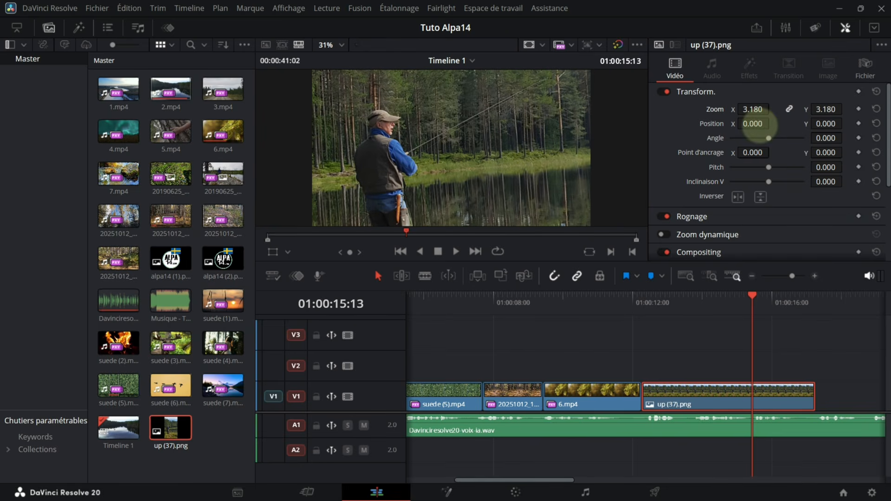
{"action": "mouse_move", "coordinate": [756, 123]}
{"action": "left_mouse_down"}
{"action": "mouse_move", "coordinate": [780, 123]}
{"action": "mouse_move", "coordinate": [766, 124]}
{"action": "left_mouse_up"}
{"action": "left_click_drag", "start_coordinate": [820, 124], "coordinate": [848, 142]}
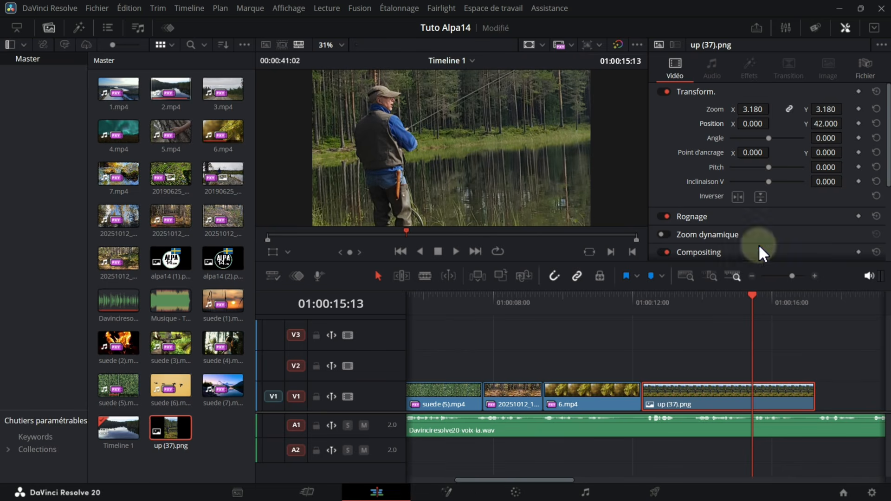
- Play the timeline from 01:00:10:19 into up (37).png to review the enlarged image against the voice-over, stopping at 01:00:16:12
{"action": "left_click_drag", "start_coordinate": [752, 295], "coordinate": [585, 325]}
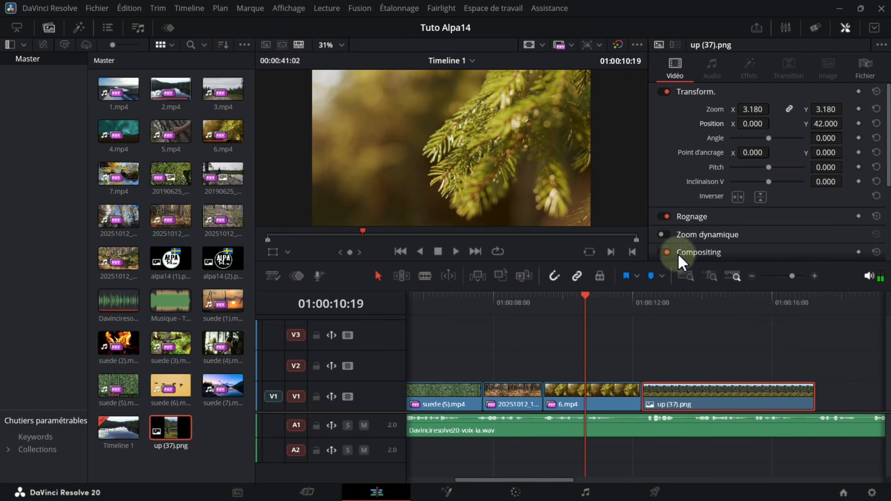
{"action": "left_click", "coordinate": [844, 26]}
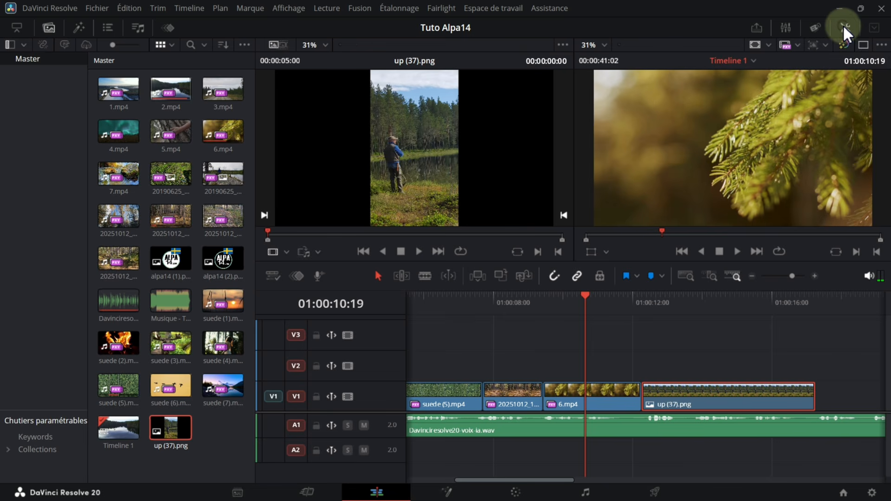
{"action": "left_click", "coordinate": [735, 252]}
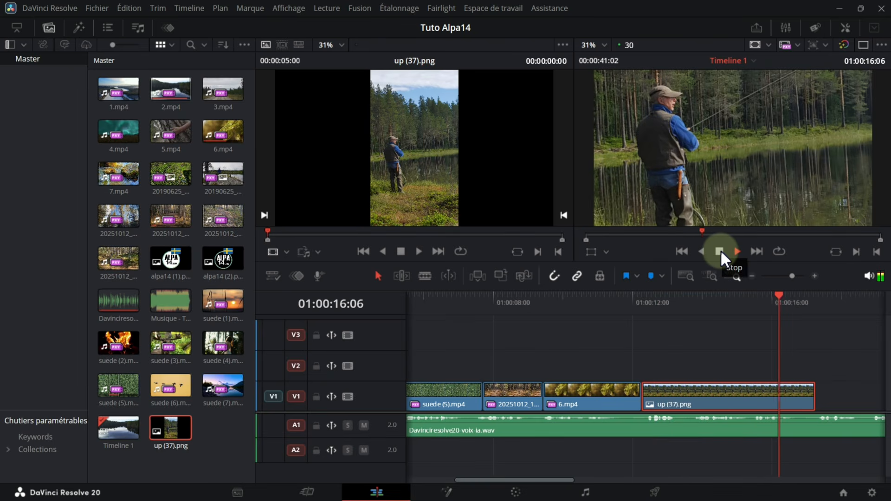
{"action": "left_click", "coordinate": [721, 252]}
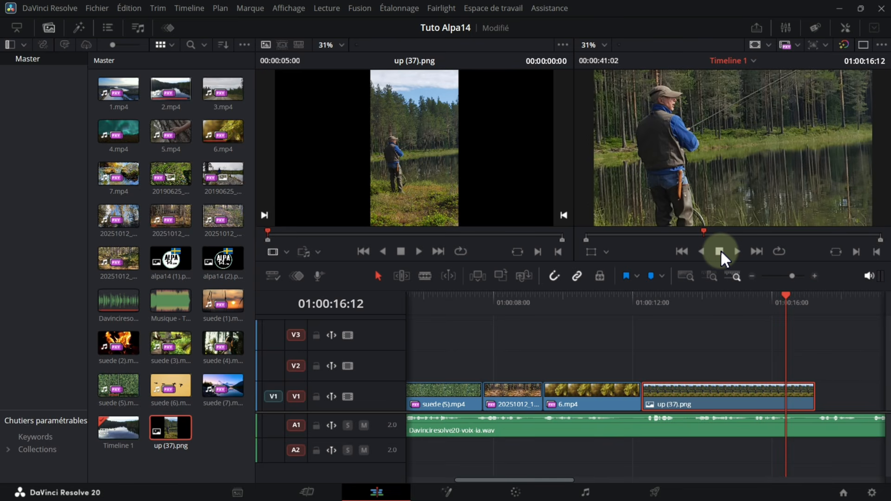
- Enable the dynamic zoom (Zoom dynamique) on up (37).png on track V1
{"action": "left_click", "coordinate": [708, 395]}
{"action": "left_click", "coordinate": [844, 26]}
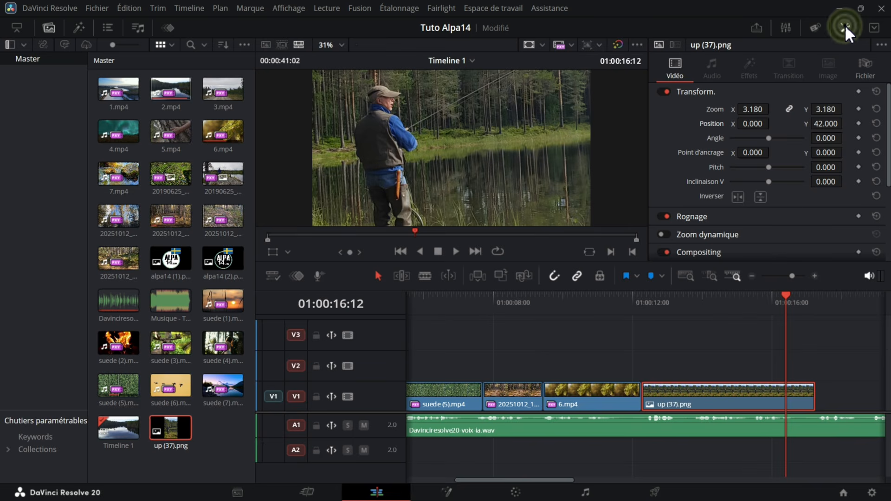
{"action": "left_click", "coordinate": [755, 93]}
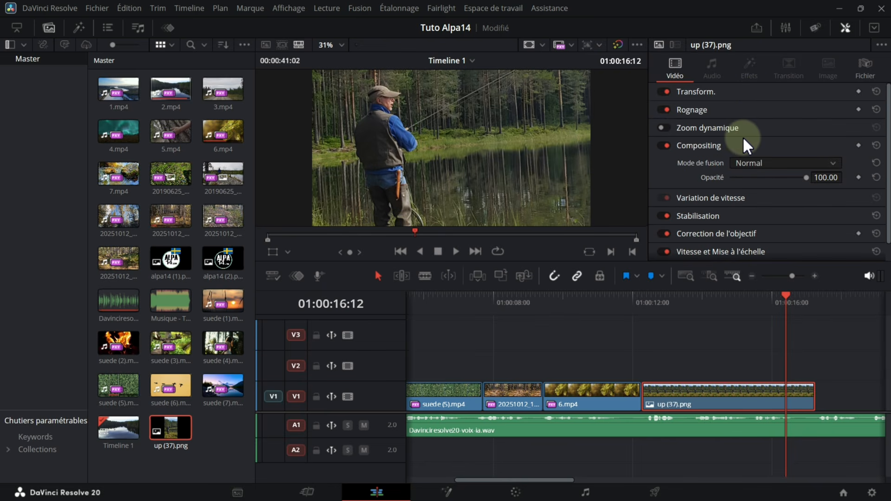
{"action": "left_click", "coordinate": [753, 130]}
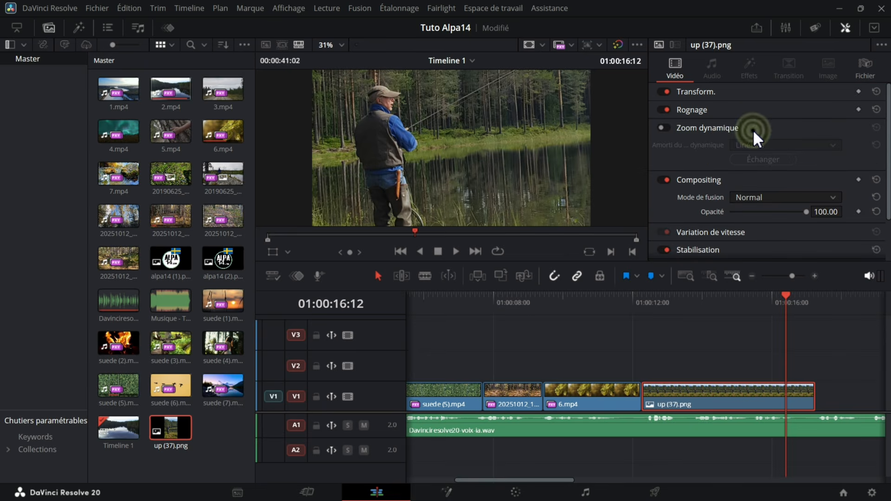
{"action": "left_click", "coordinate": [668, 128]}
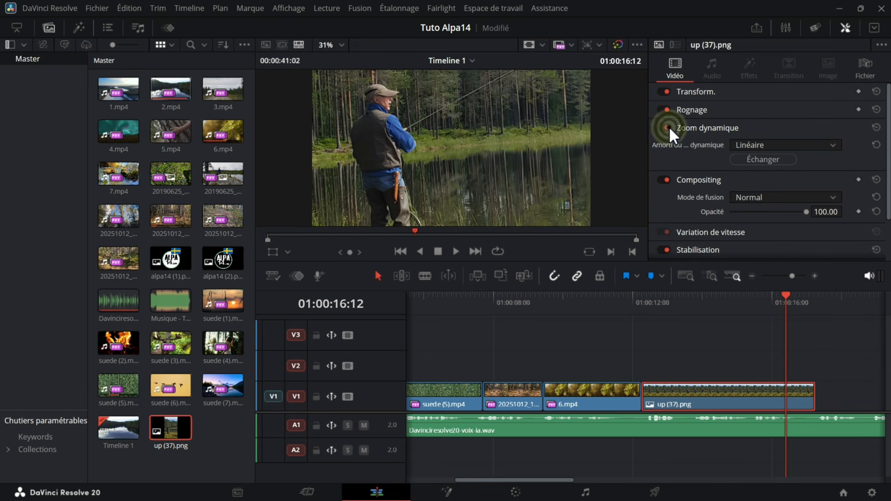
- Try the Amorti arrivée easing on the dynamic zoom of up (37).png and play the image to check its motion
{"action": "left_click", "coordinate": [831, 144]}
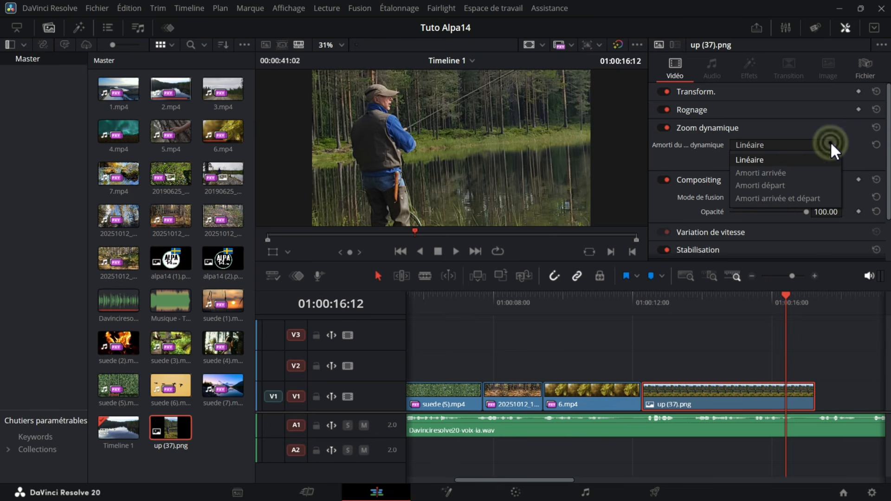
{"action": "left_click", "coordinate": [800, 172]}
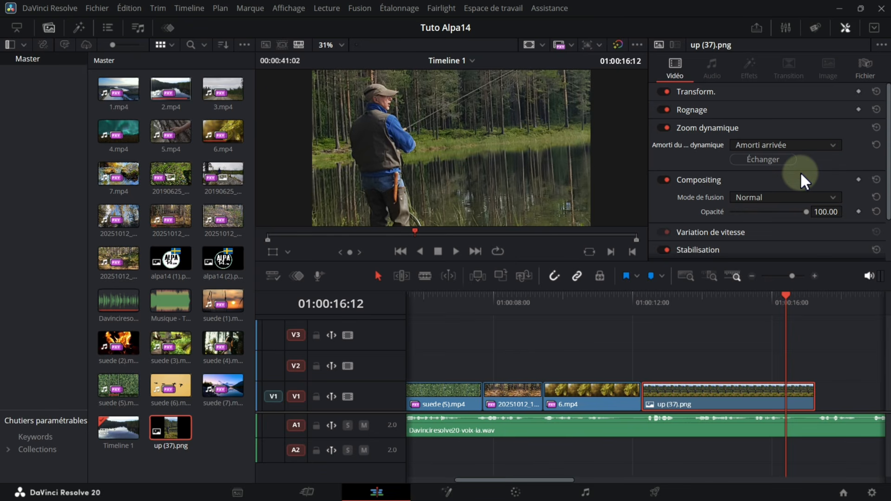
{"action": "left_click_drag", "start_coordinate": [785, 297], "coordinate": [627, 320]}
{"action": "left_click", "coordinate": [454, 251]}
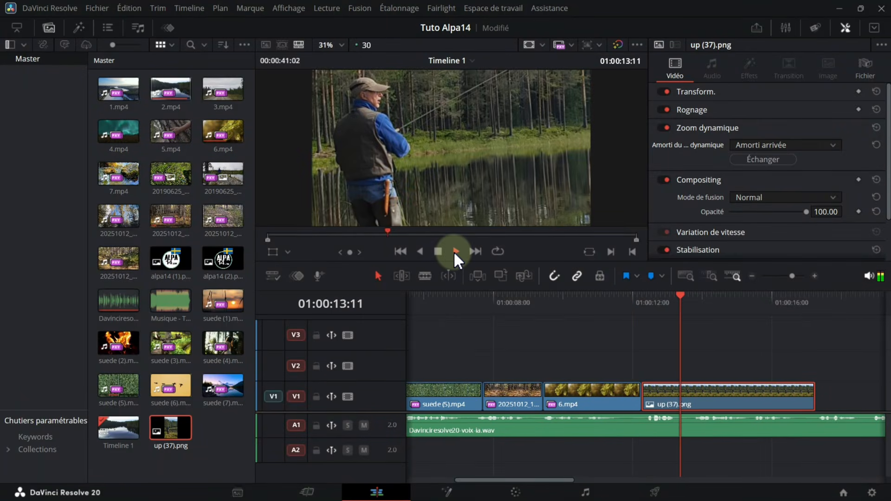
{"action": "left_click", "coordinate": [439, 251]}
- Set the dynamic zoom easing of up (37).png to Linéaire and return the playhead to 01:00:11:27
{"action": "left_click", "coordinate": [833, 145]}
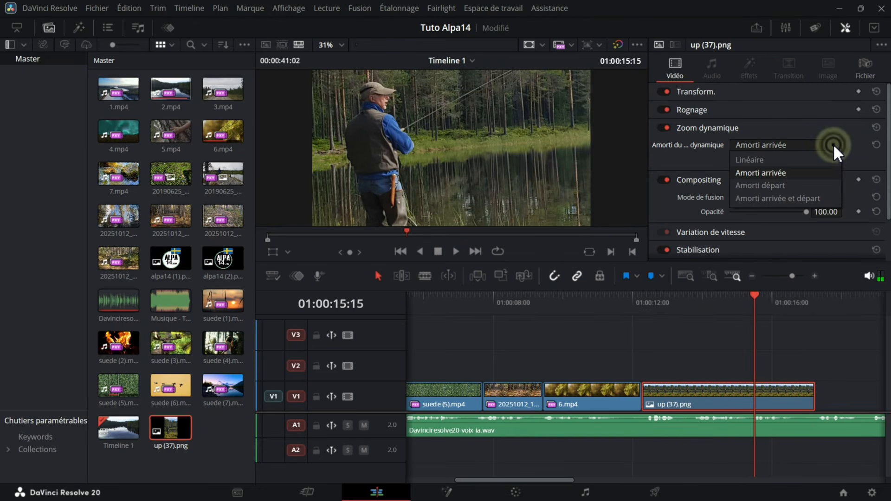
{"action": "left_click", "coordinate": [782, 160]}
{"action": "left_click", "coordinate": [751, 295]}
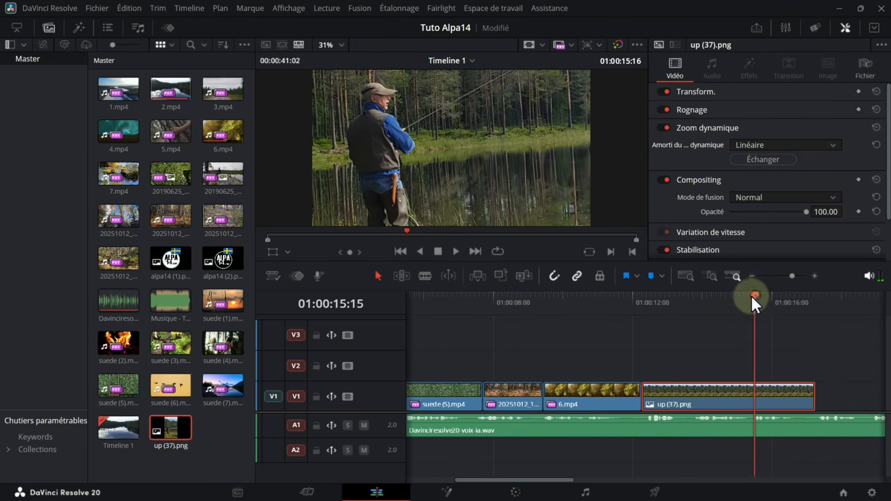
{"action": "left_click_drag", "start_coordinate": [751, 296], "coordinate": [630, 325]}
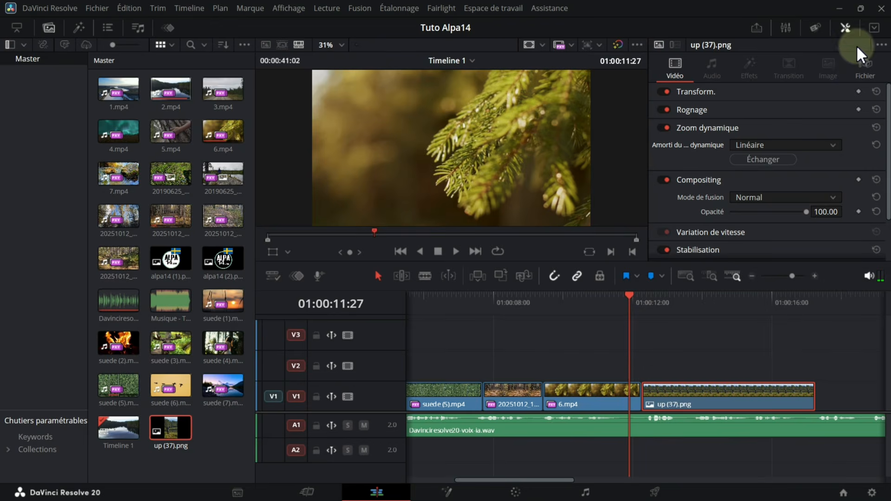
- Play the voice-over to 01:00:15:11, trim the end of up (37).png back to that point, and return the playhead to 01:00:11:25
{"action": "left_click", "coordinate": [846, 29]}
{"action": "left_click", "coordinate": [732, 253]}
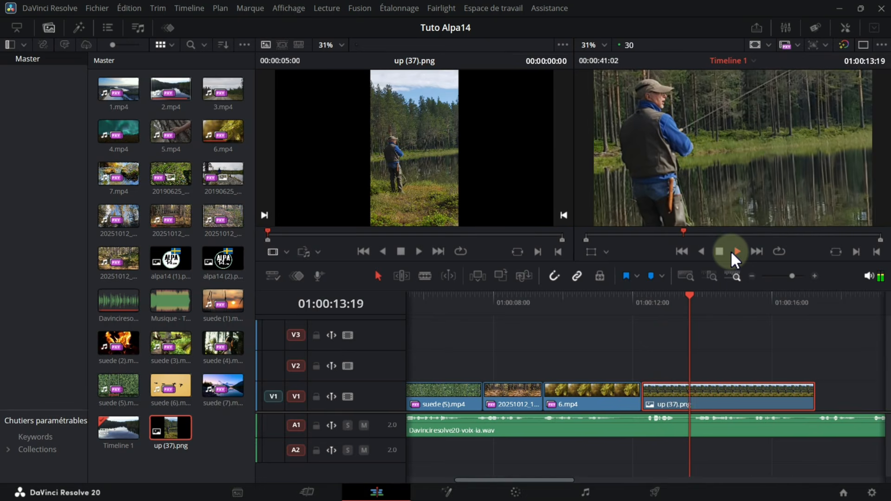
{"action": "left_click", "coordinate": [722, 249]}
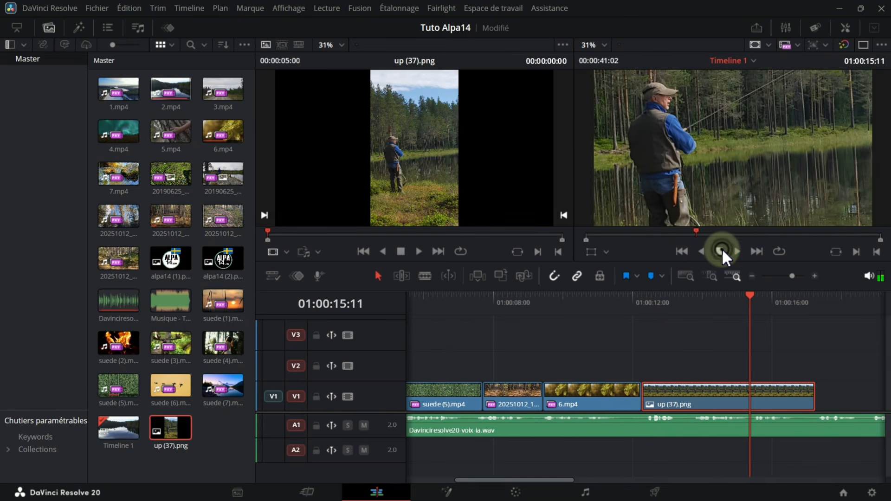
{"action": "left_click_drag", "start_coordinate": [815, 397], "coordinate": [750, 398]}
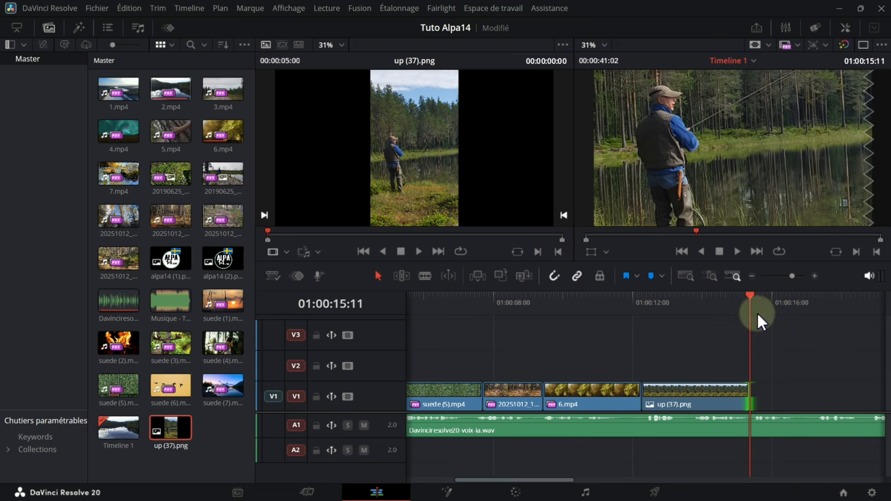
{"action": "left_click_drag", "start_coordinate": [749, 292], "coordinate": [627, 321]}
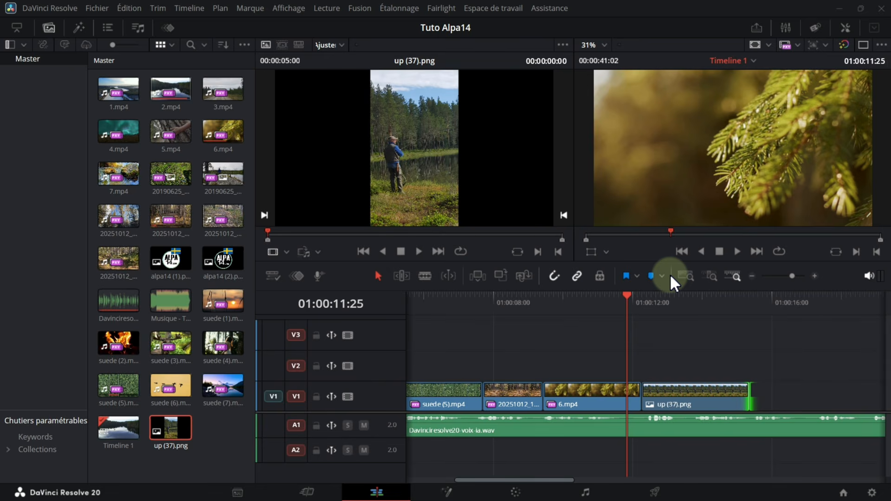
- Apply the Fondu flou transition at the cut between 2.mp4 and suede (5).mp4 on track V1
{"action": "left_click_drag", "start_coordinate": [556, 481], "coordinate": [530, 483]}
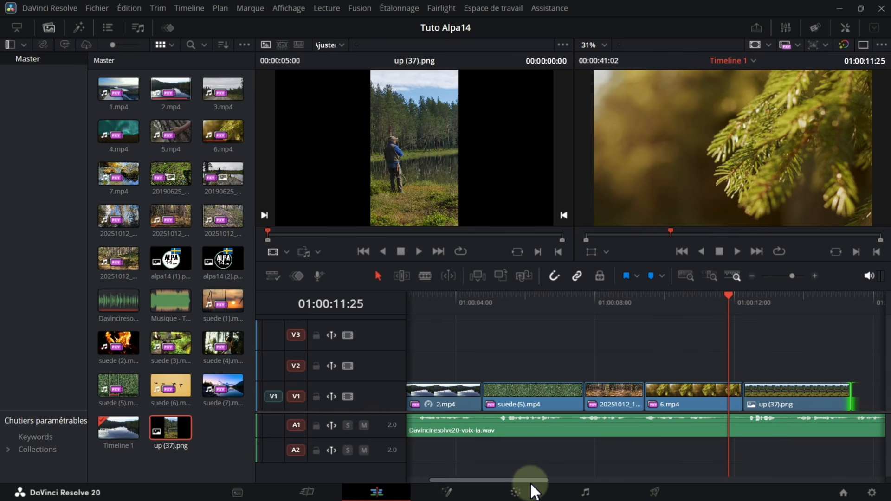
{"action": "left_click_drag", "start_coordinate": [531, 478], "coordinate": [514, 482]}
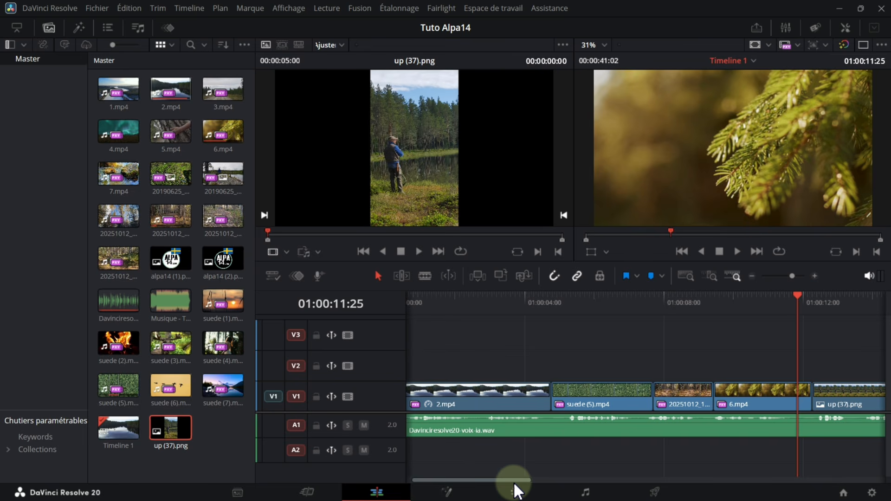
{"action": "left_click", "coordinate": [551, 397]}
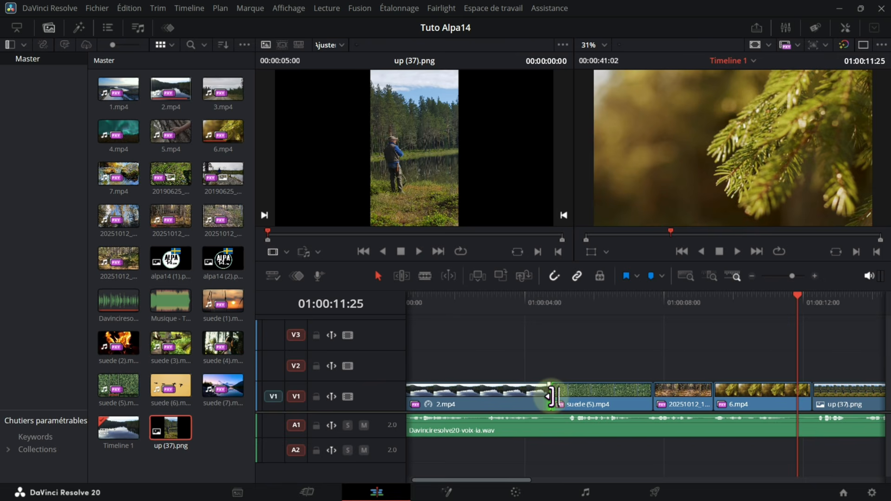
{"action": "left_click", "coordinate": [556, 399]}
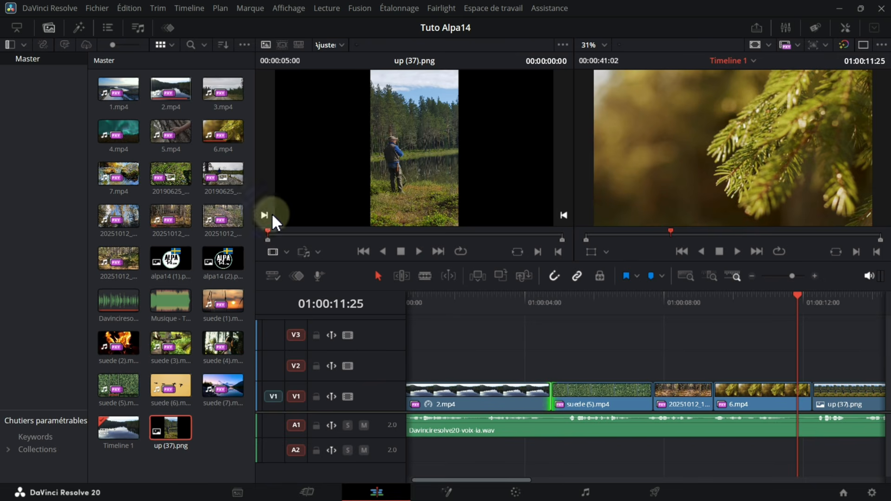
{"action": "left_click", "coordinate": [79, 29]}
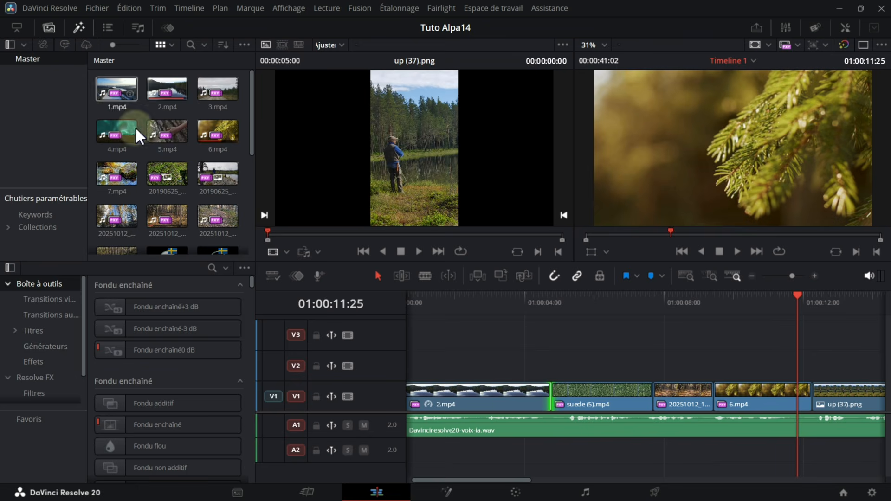
{"action": "scroll", "coordinate": [172, 242], "scroll_direction": "down", "scroll_amount": 3}
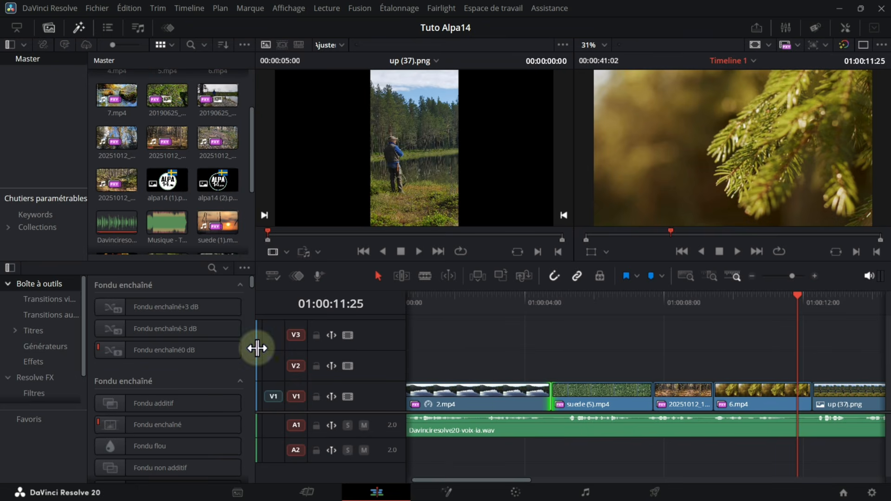
{"action": "scroll", "coordinate": [224, 362], "scroll_direction": "down", "scroll_amount": 2}
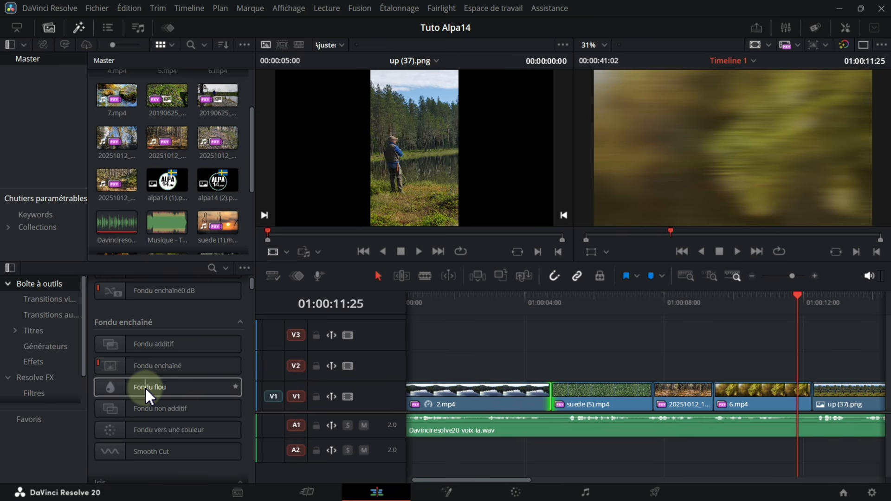
{"action": "scroll", "coordinate": [144, 387], "scroll_direction": "down", "scroll_amount": 5}
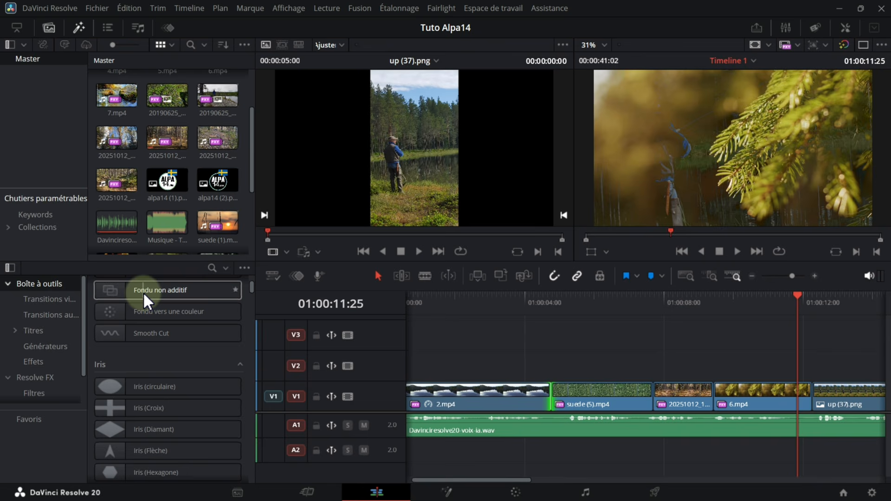
{"action": "scroll", "coordinate": [144, 294], "scroll_direction": "up", "scroll_amount": 1}
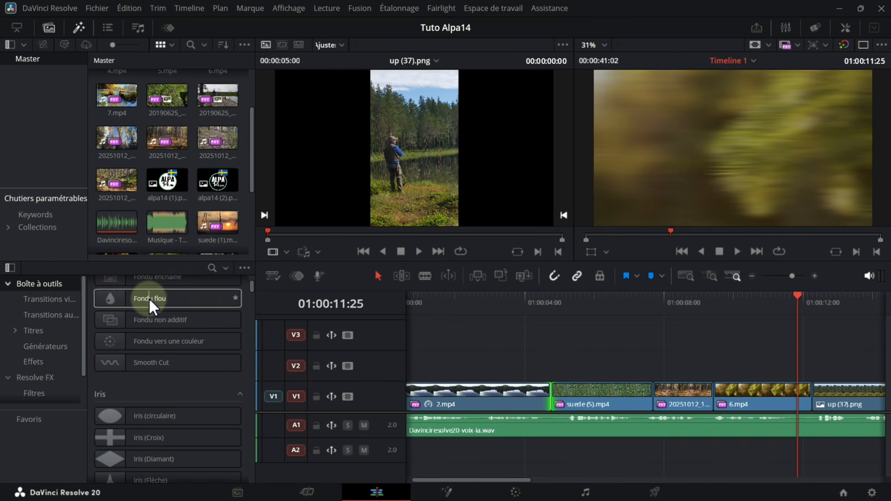
{"action": "left_click_drag", "start_coordinate": [149, 297], "coordinate": [561, 403]}
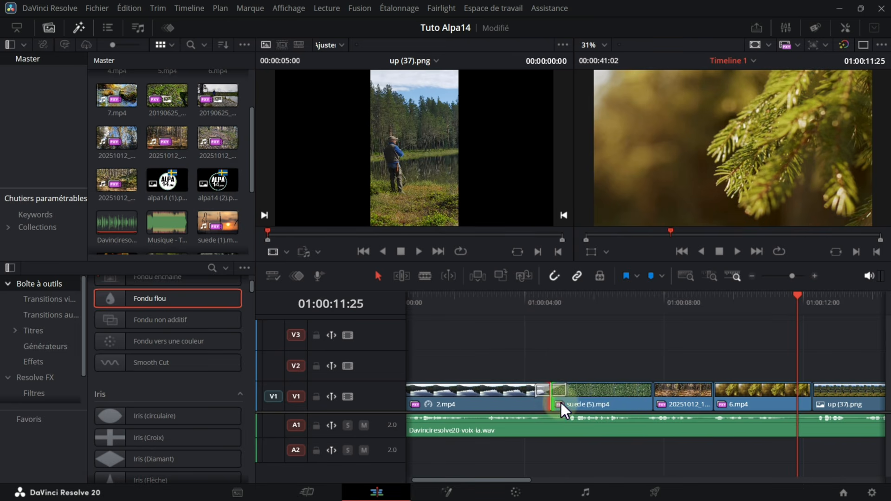
{"action": "left_click", "coordinate": [521, 366]}
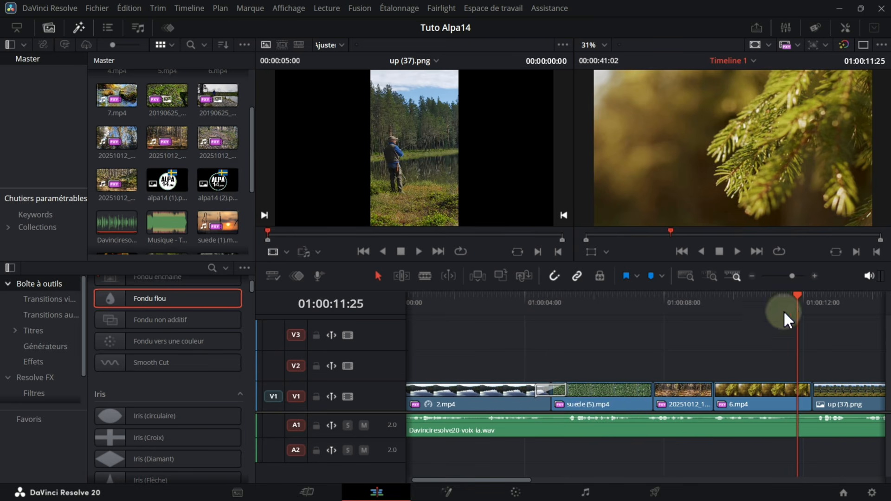
- Play the timeline from 01:00:03:08 to 01:00:06:21 to review the Fondu flou transition between the first two clips
{"action": "left_click_drag", "start_coordinate": [796, 297], "coordinate": [500, 324]}
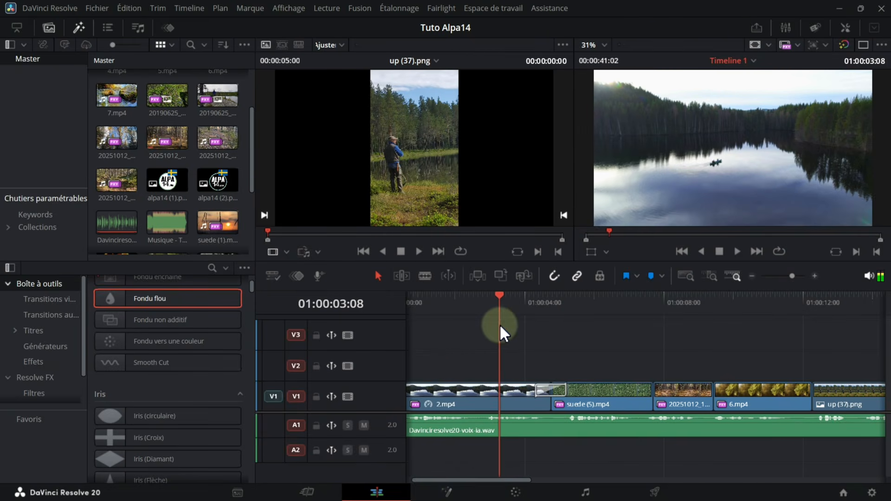
{"action": "left_click", "coordinate": [738, 251]}
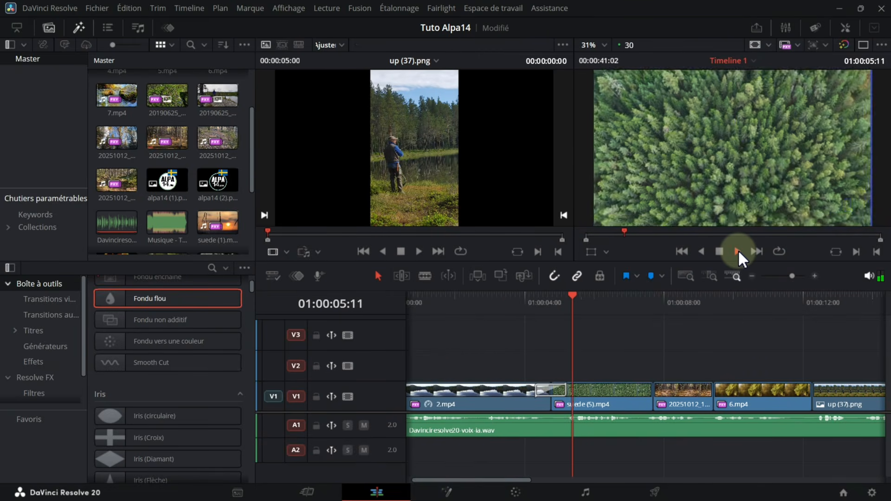
{"action": "left_click", "coordinate": [719, 251]}
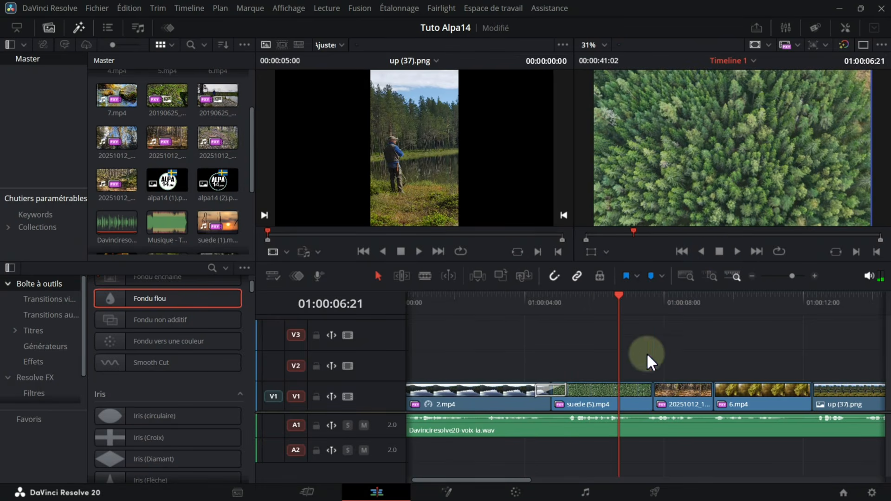
- Delete the Fondu flou transition between 2.mp4 and suede (5).mp4, and save the project
{"action": "left_click", "coordinate": [555, 393]}
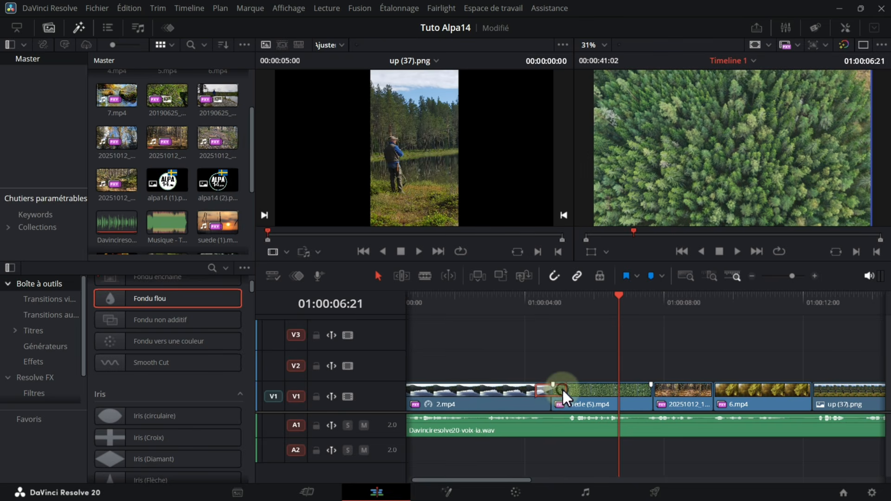
{"action": "key", "text": "Delete"}
{"action": "key", "text": "ctrl+s"}
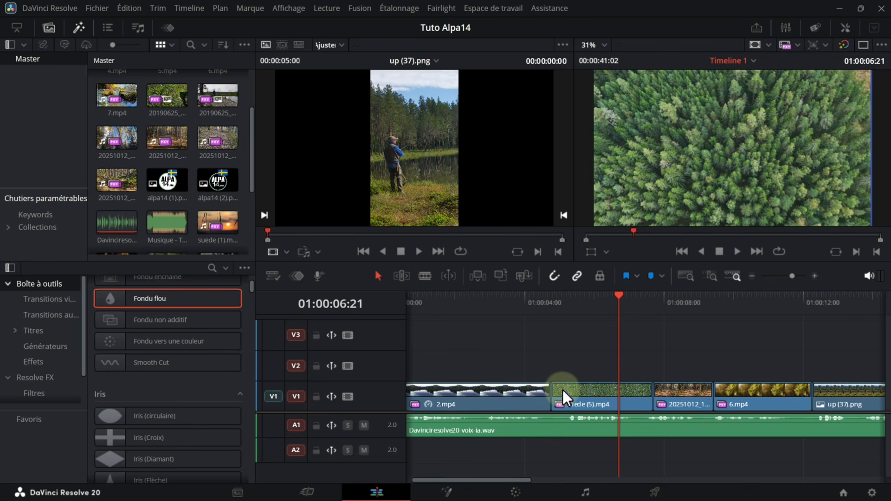
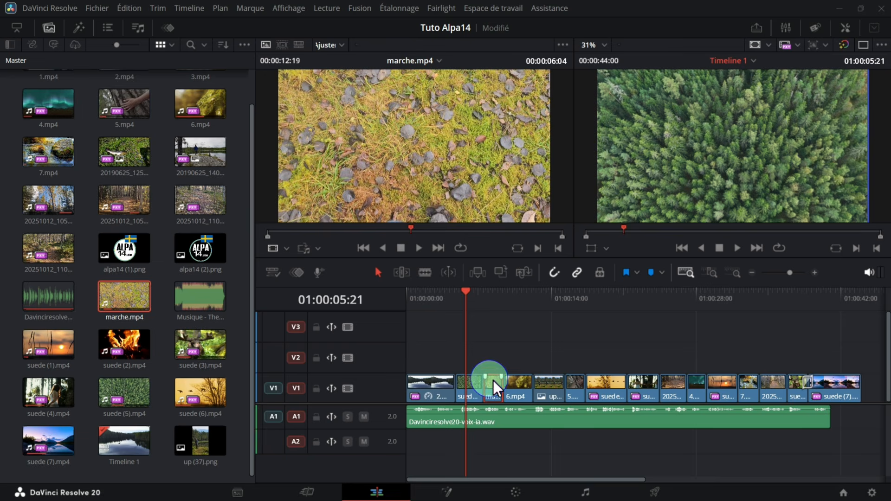
- Play the timeline from 01:00:06:18 to 01:00:09:00 to review the marche.mp4 clip
{"action": "mouse_move", "coordinate": [463, 296]}
{"action": "left_mouse_down"}
{"action": "mouse_move", "coordinate": [492, 305]}
{"action": "mouse_move", "coordinate": [475, 307]}
{"action": "left_mouse_up"}
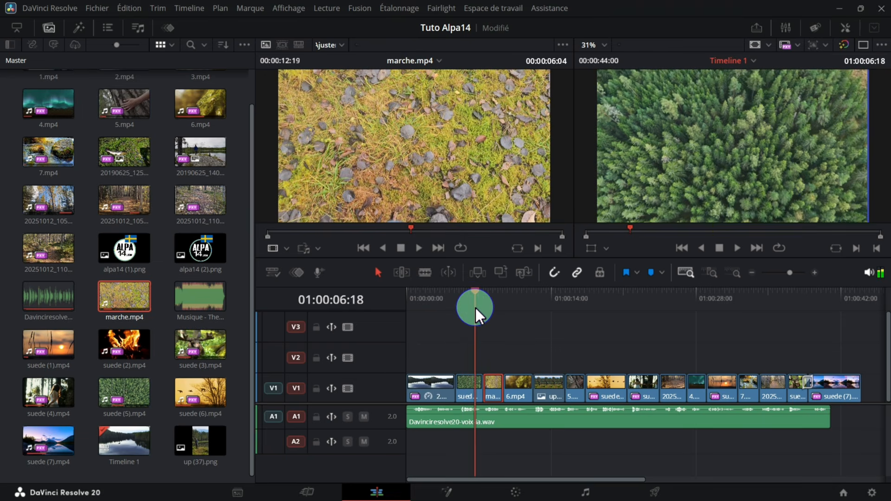
{"action": "left_click", "coordinate": [736, 248]}
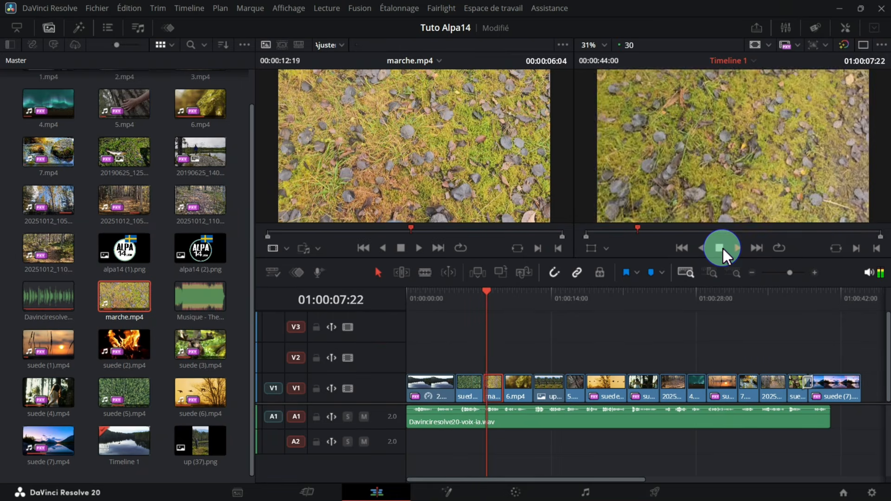
{"action": "left_click", "coordinate": [720, 247]}
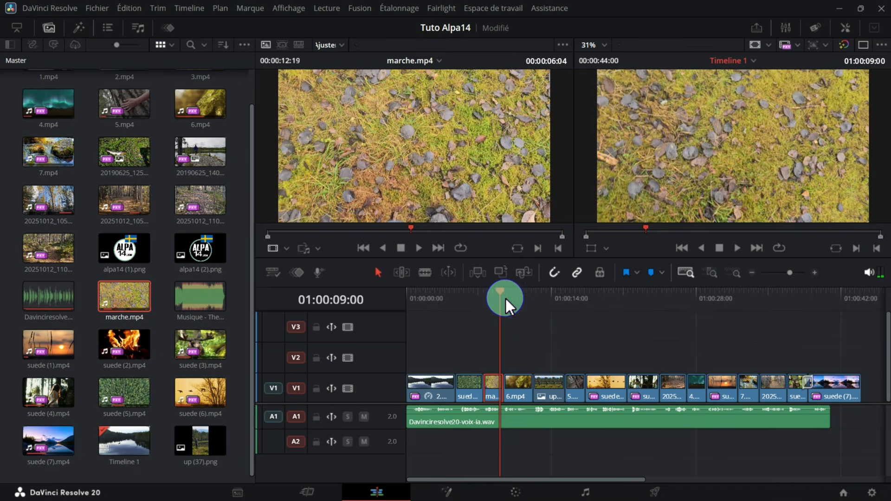
- Park the playhead at 01:00:08:08 on marche.mp4 and open the clip in the Étalonnage workspace
{"action": "left_click_drag", "start_coordinate": [500, 291], "coordinate": [496, 290]}
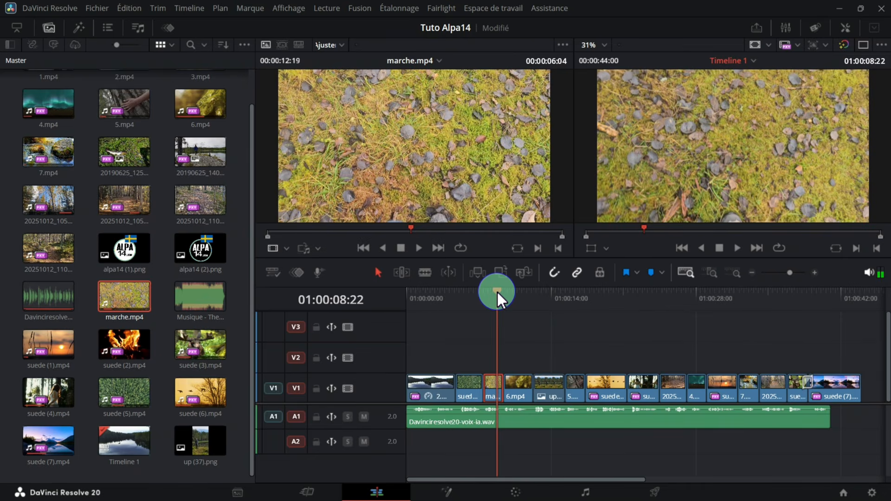
{"action": "left_click_drag", "start_coordinate": [497, 292], "coordinate": [492, 297]}
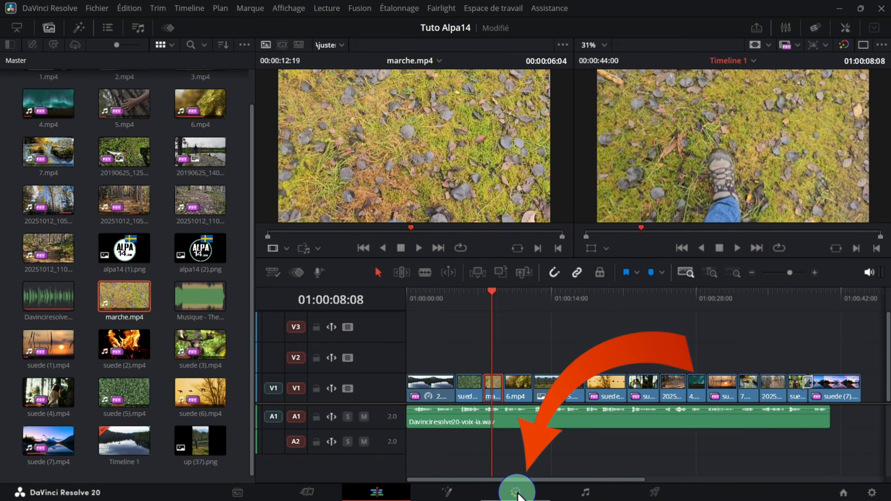
{"action": "left_click", "coordinate": [496, 389]}
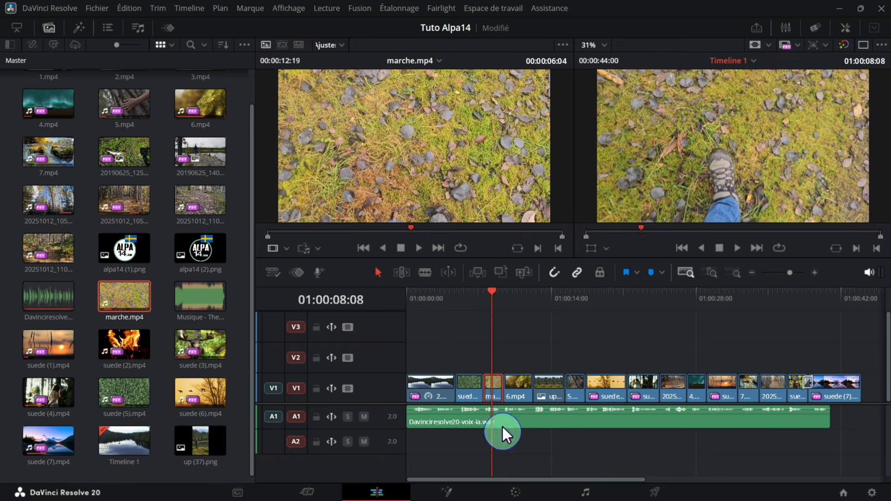
{"action": "left_click", "coordinate": [514, 494]}
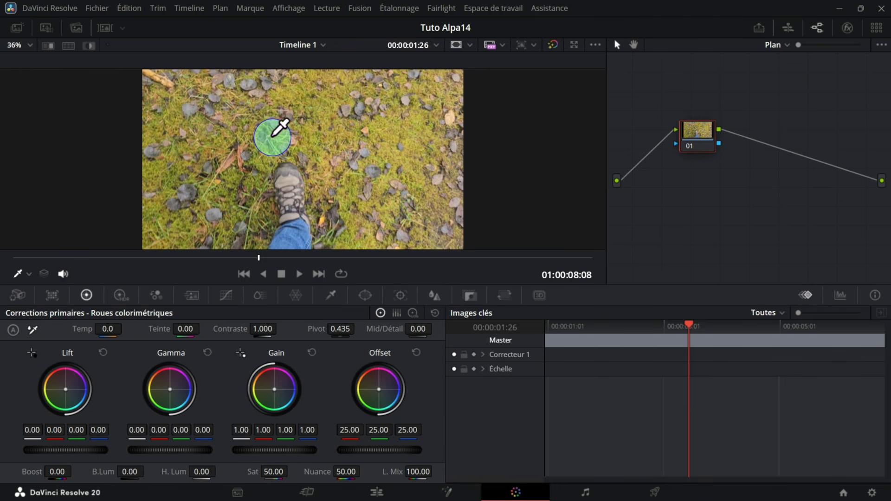
- Capture the current marche.mp4 frame as a reference image and turn on the split comparison with it
{"action": "right_click", "coordinate": [273, 138]}
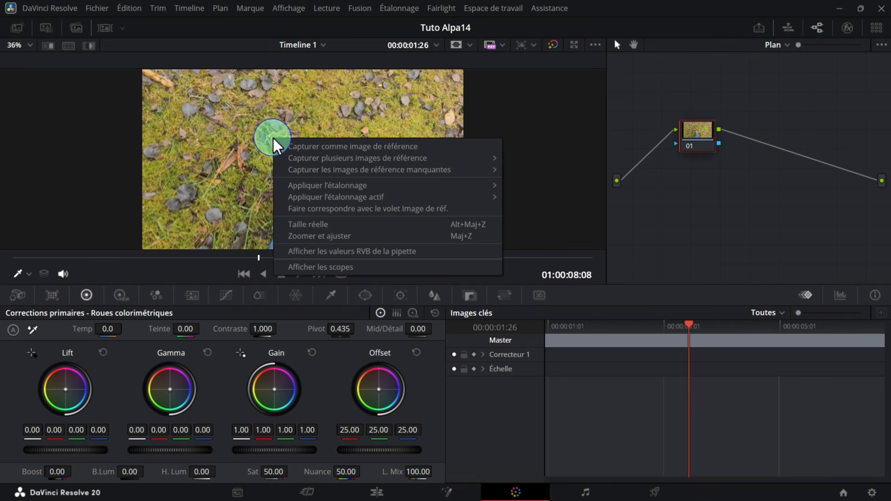
{"action": "left_click", "coordinate": [315, 147]}
{"action": "left_click", "coordinate": [48, 45]}
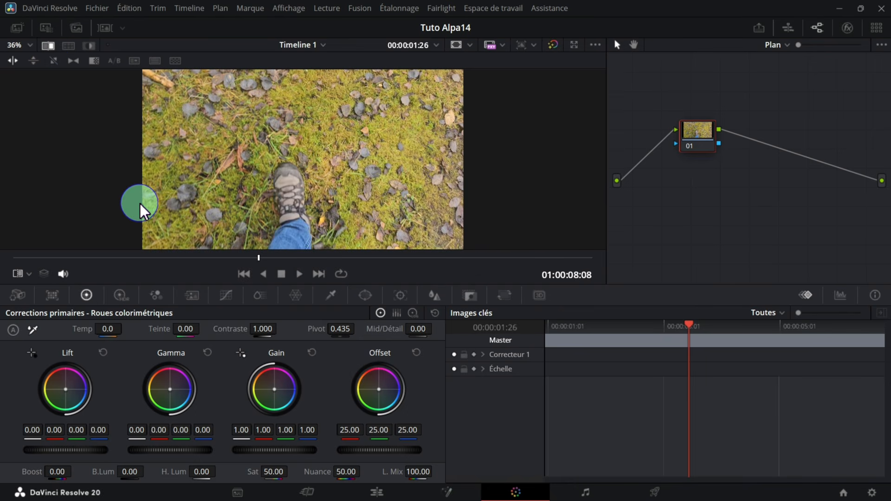
- Play marche.mp4 from 01:00:07:21 against the reference image, and return to the clip's start at 01:00:07:13
{"action": "left_click_drag", "start_coordinate": [259, 258], "coordinate": [91, 269]}
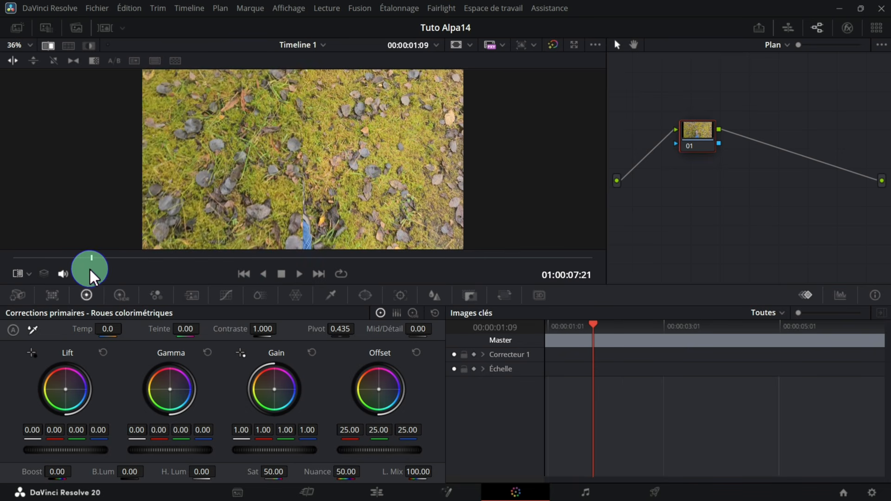
{"action": "left_click", "coordinate": [298, 275]}
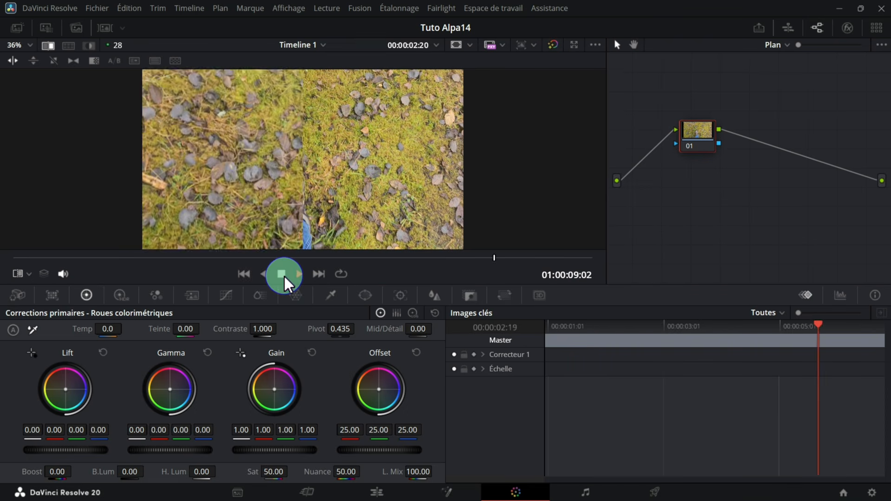
{"action": "left_click", "coordinate": [283, 275]}
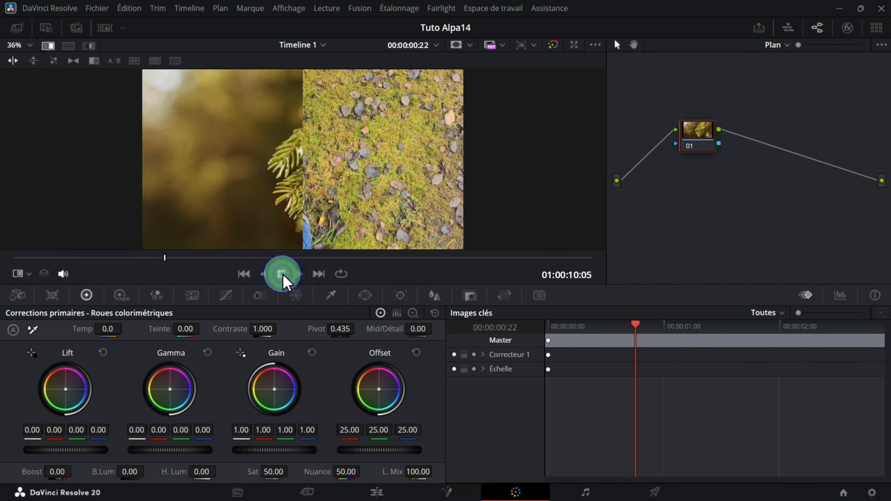
{"action": "left_click", "coordinate": [244, 274]}
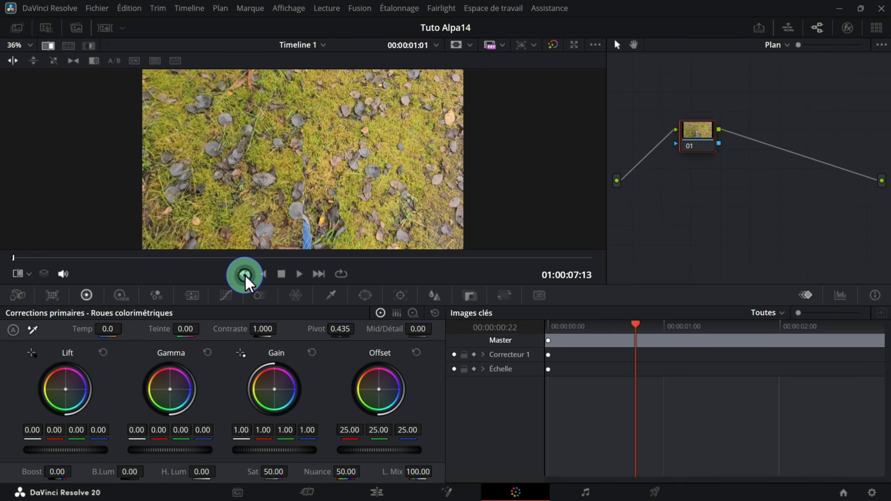
{"action": "left_click_drag", "start_coordinate": [414, 143], "coordinate": [350, 183]}
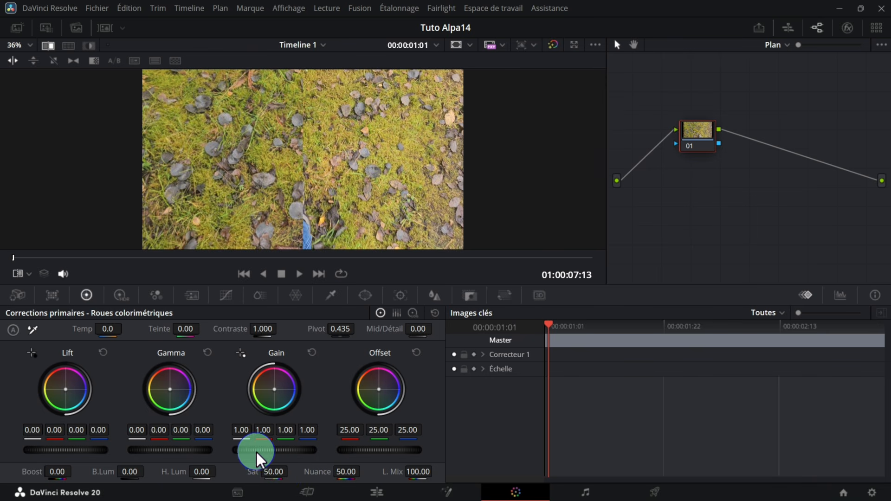
- Grade marche.mp4 by setting Gain to 1.07 and Gamma to -0.06, and raise the contrast slightly
{"action": "left_click_drag", "start_coordinate": [246, 449], "coordinate": [331, 455]}
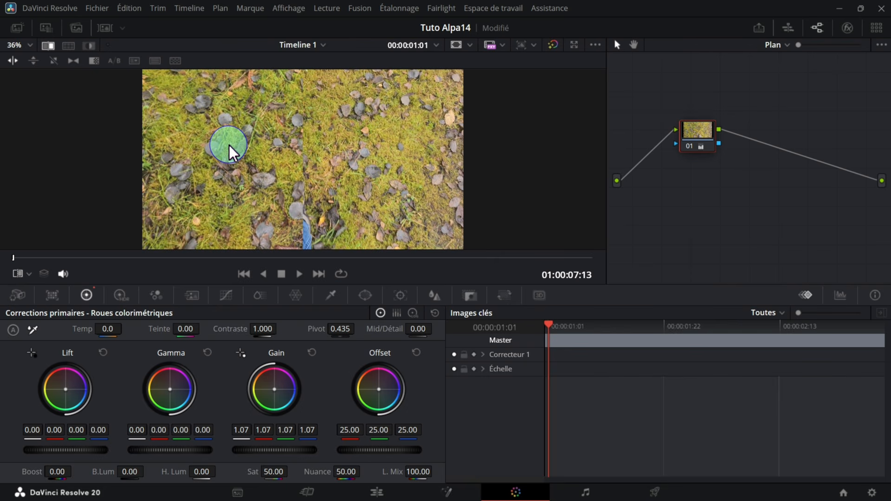
{"action": "left_click_drag", "start_coordinate": [159, 452], "coordinate": [95, 452]}
{"action": "left_click_drag", "start_coordinate": [198, 451], "coordinate": [115, 457]}
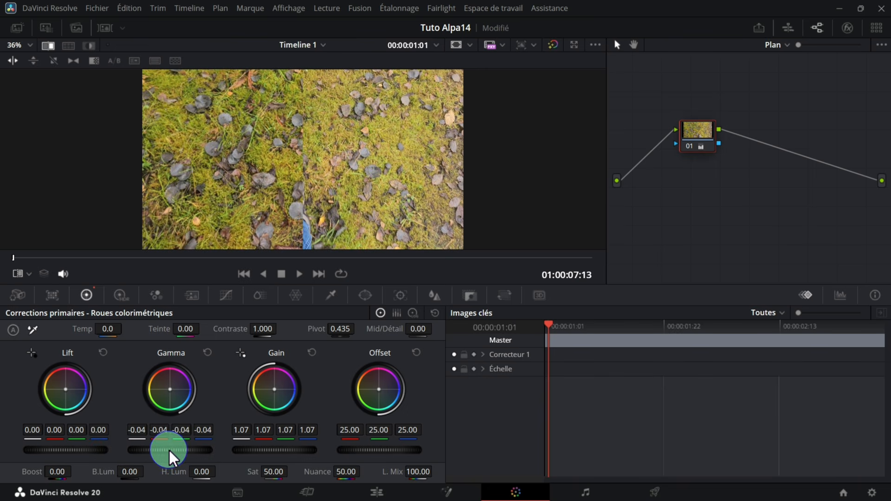
{"action": "left_click_drag", "start_coordinate": [189, 453], "coordinate": [155, 453]}
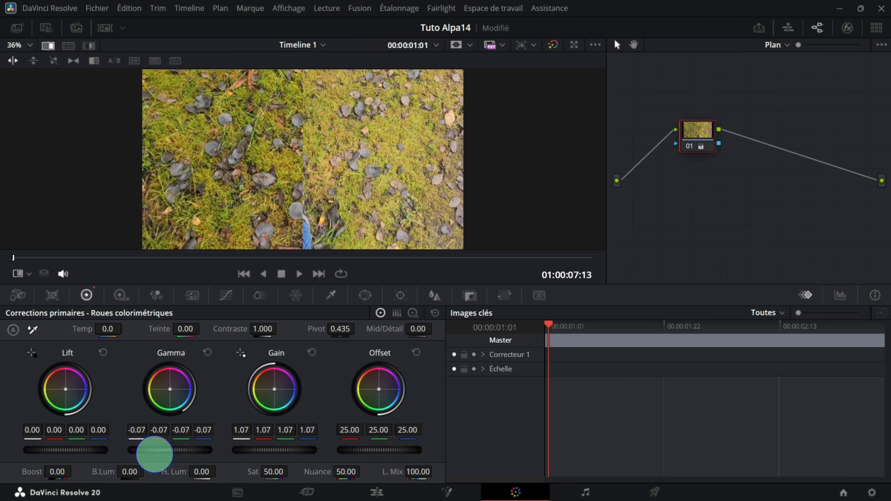
{"action": "left_click", "coordinate": [241, 449]}
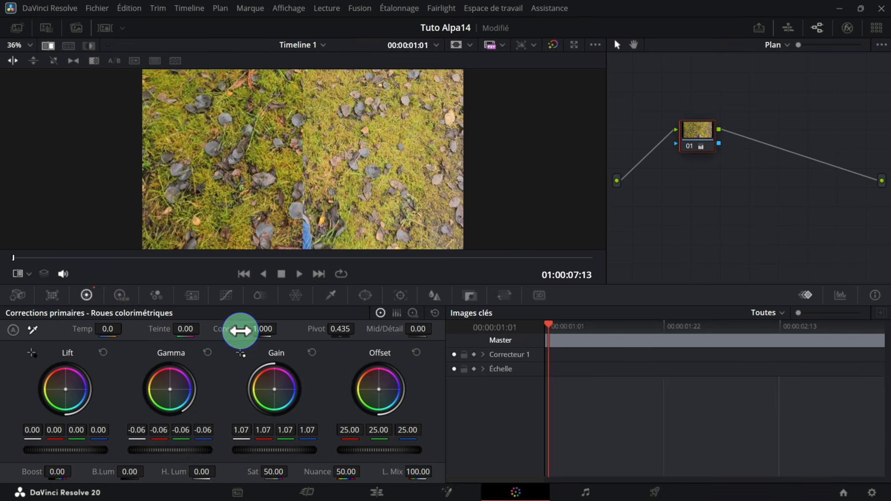
{"action": "left_click_drag", "start_coordinate": [253, 330], "coordinate": [282, 331]}
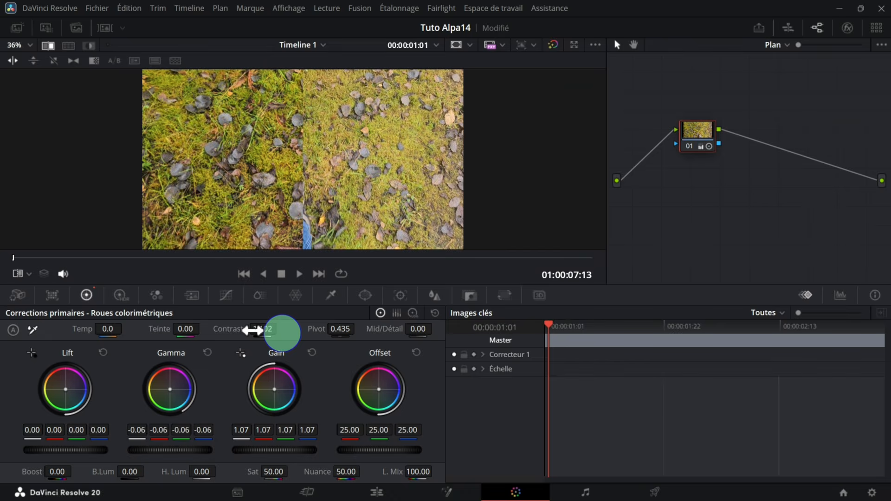
- Return to the editing workspace and play the timeline to 01:00:09:10 to review the graded marche.mp4
{"action": "left_click", "coordinate": [374, 492]}
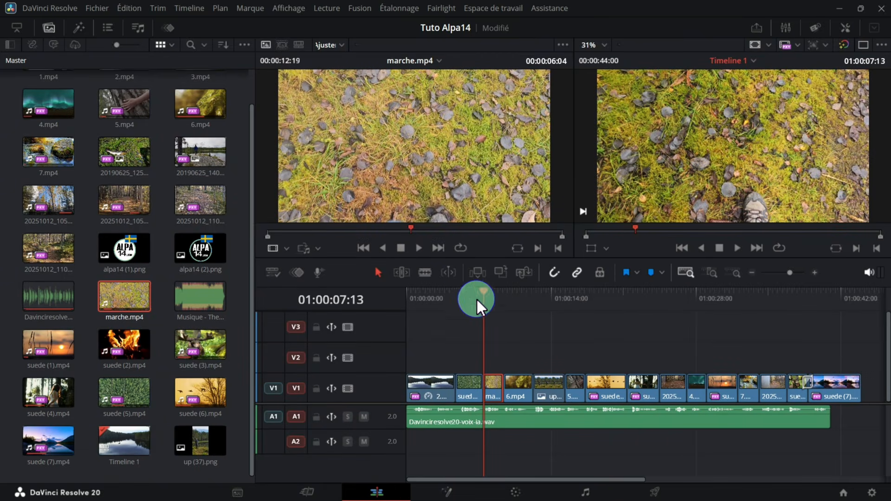
{"action": "mouse_move", "coordinate": [471, 175]}
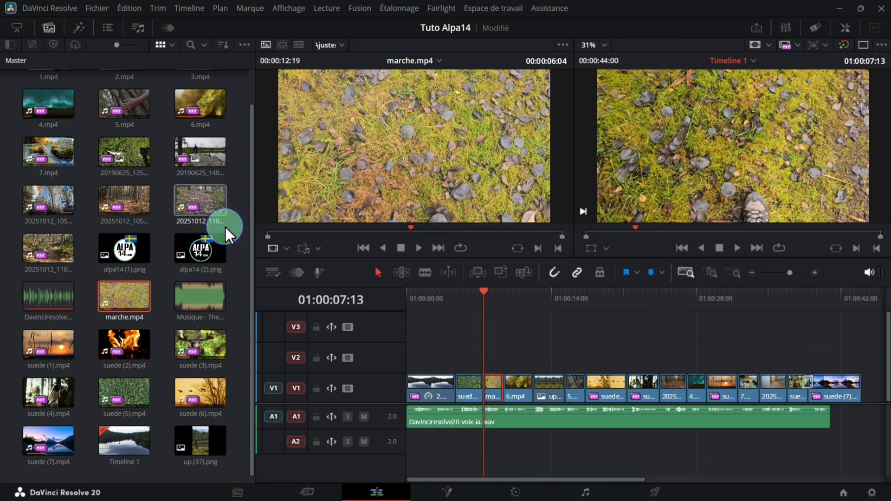
{"action": "left_click", "coordinate": [142, 405]}
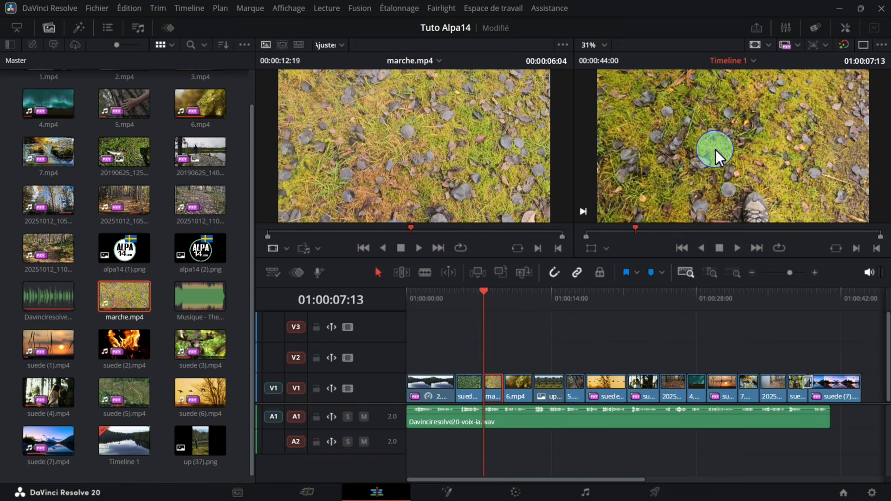
{"action": "left_click_drag", "start_coordinate": [486, 293], "coordinate": [459, 303]}
{"action": "left_click", "coordinate": [740, 246]}
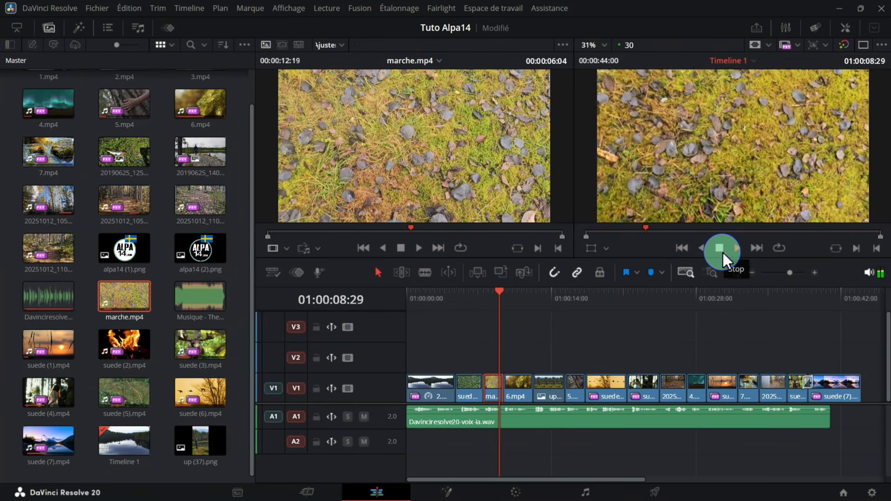
{"action": "left_click", "coordinate": [721, 251]}
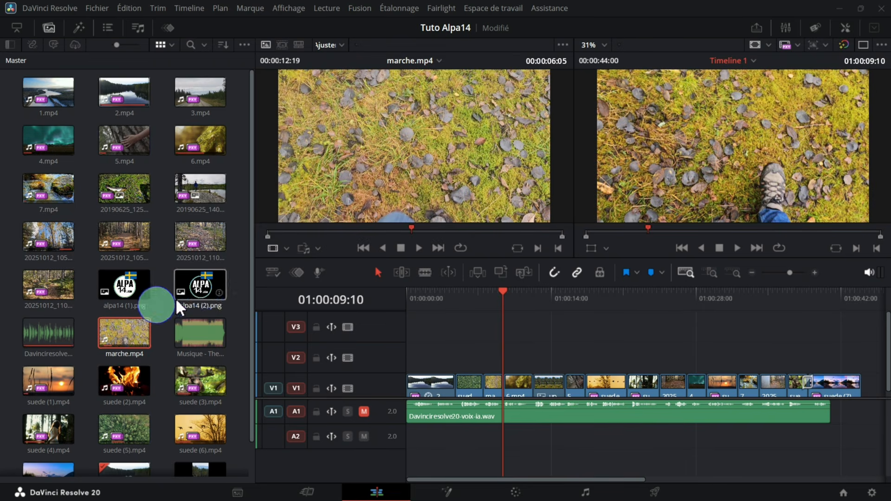
- Add Musique - The Mini Vandals.wav to audio track A2 from the start of the timeline
{"action": "left_click", "coordinate": [199, 332]}
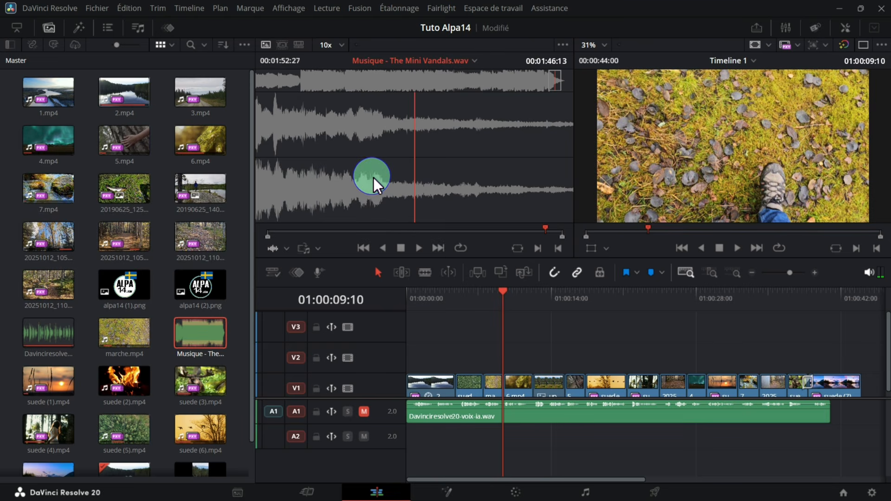
{"action": "left_click_drag", "start_coordinate": [358, 128], "coordinate": [409, 446]}
{"action": "key", "text": "shift+z"}
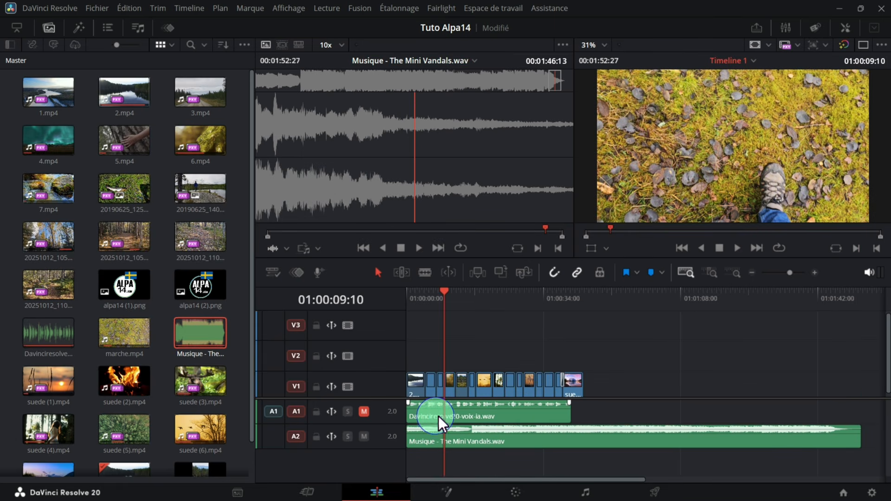
- Save the project and trim the end of the music on A2 back to the end of the last video clip
{"action": "key", "text": "ctrl+s"}
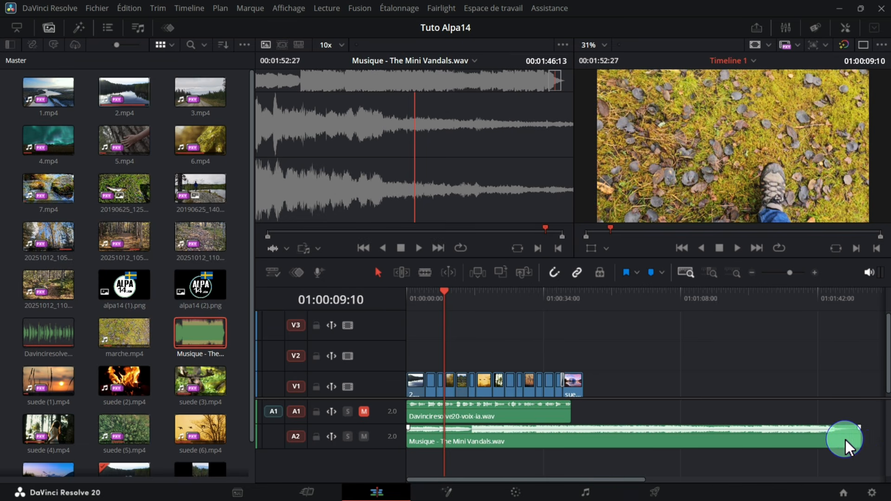
{"action": "left_click_drag", "start_coordinate": [861, 437], "coordinate": [585, 445]}
{"action": "key", "text": "shift+z"}
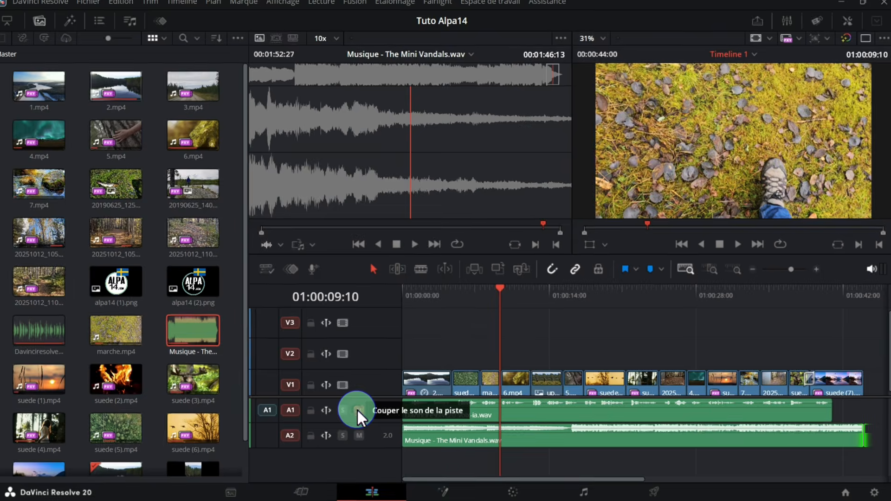
- Toggle the mute on track A1, keep the voice-over muted, and play the music from the start to 01:00:04:23
{"action": "left_click", "coordinate": [362, 412]}
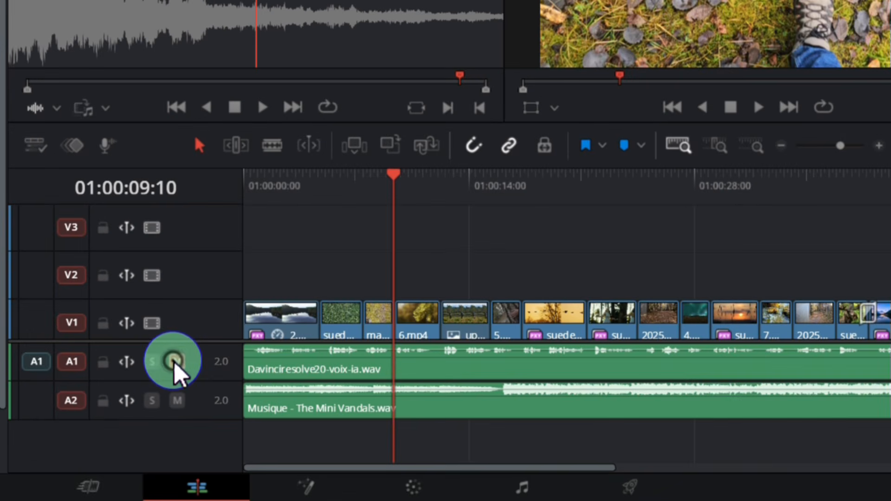
{"action": "left_click", "coordinate": [175, 362]}
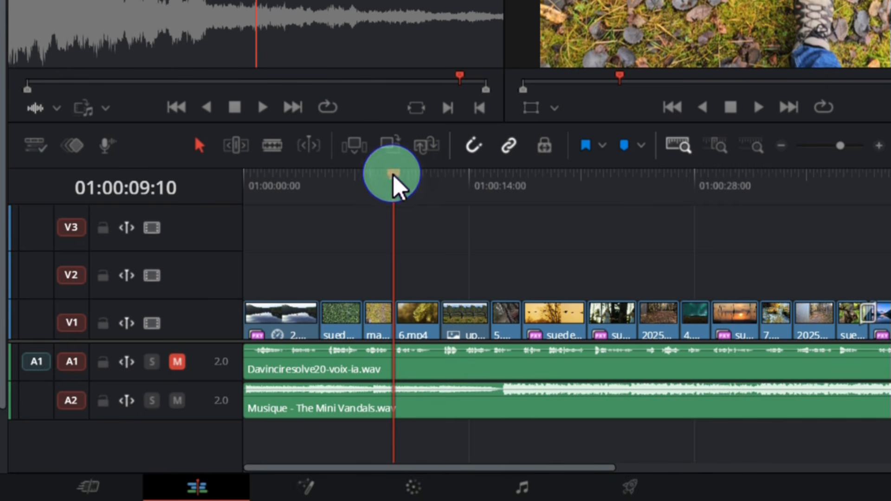
{"action": "left_click_drag", "start_coordinate": [395, 180], "coordinate": [234, 204]}
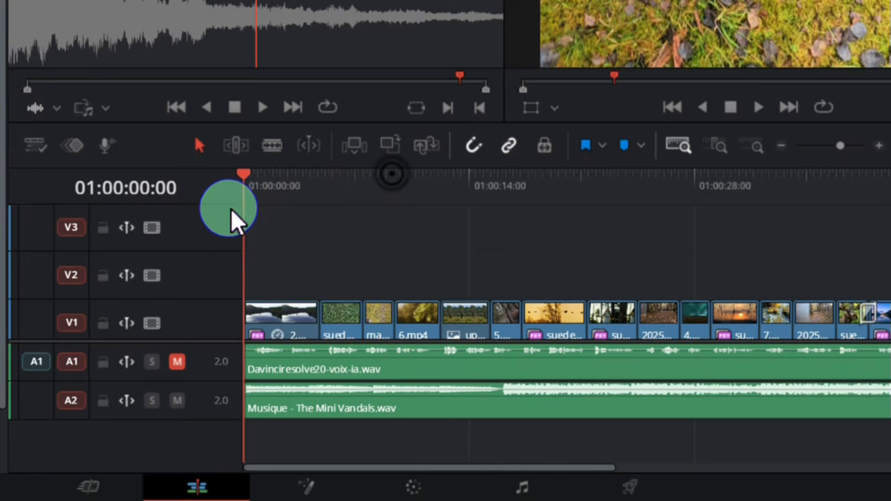
{"action": "left_click", "coordinate": [758, 107]}
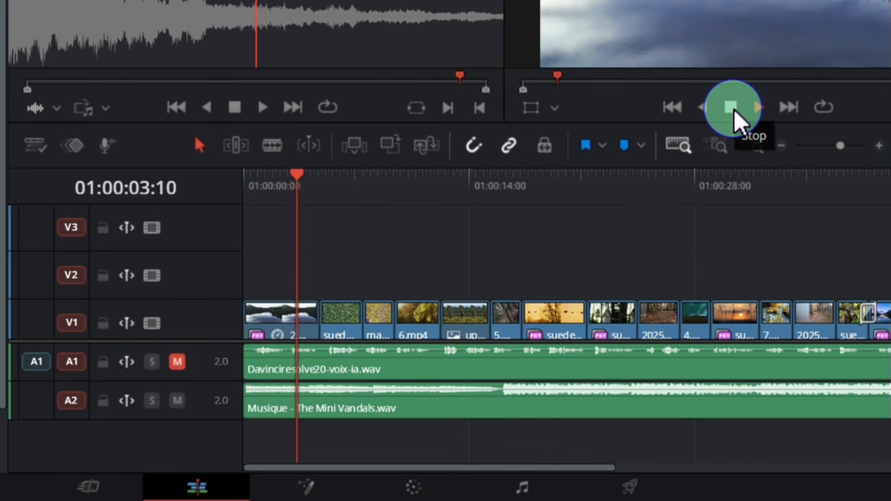
{"action": "left_click", "coordinate": [735, 113]}
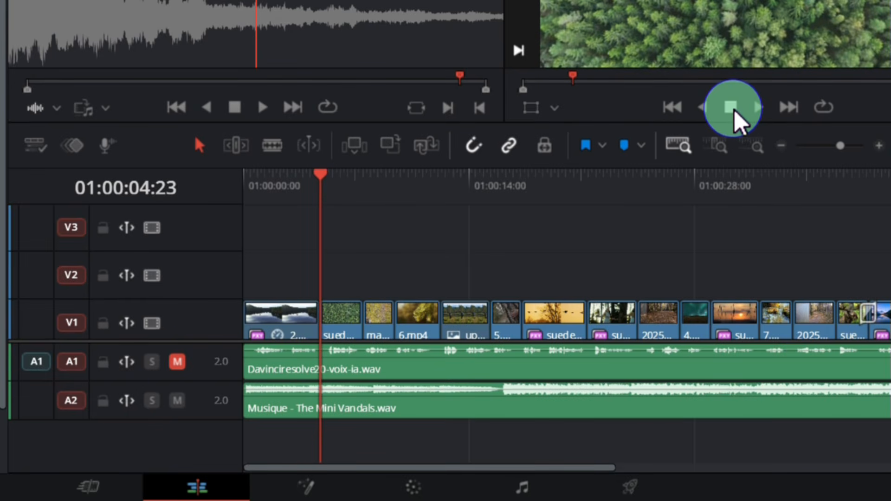
- Unmute voice-over track A1 and play it together with the music to 01:00:07:05
{"action": "left_click", "coordinate": [178, 362]}
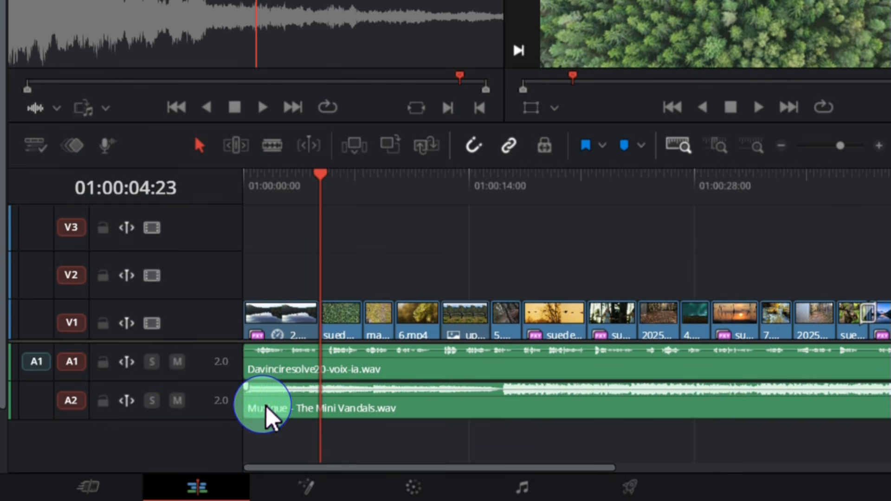
{"action": "left_click", "coordinate": [759, 108]}
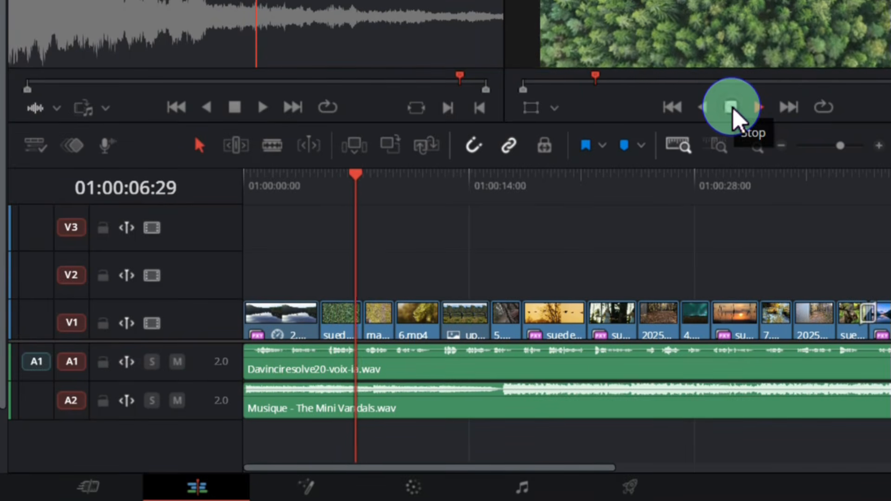
{"action": "left_click", "coordinate": [732, 108]}
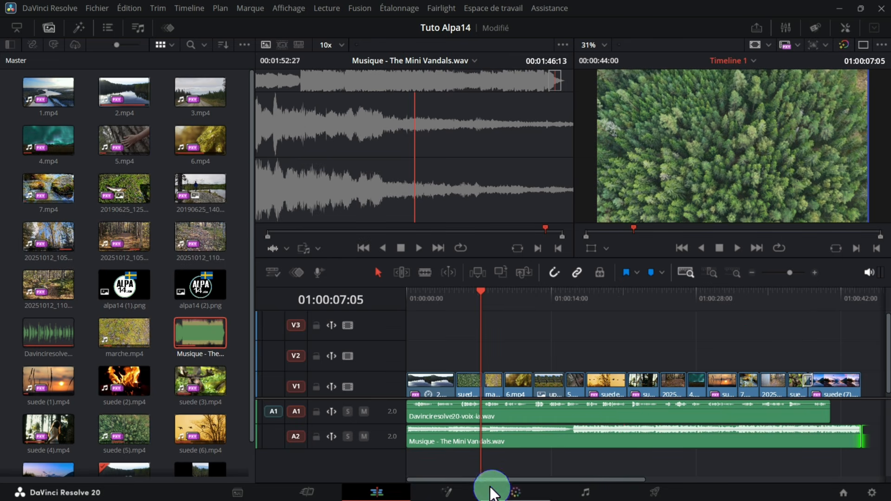
- In the Fairlight workspace, increase the height of tracks Audio 1 and Audio 2 and play the mix to 01:00:10:18
{"action": "left_click", "coordinate": [588, 496]}
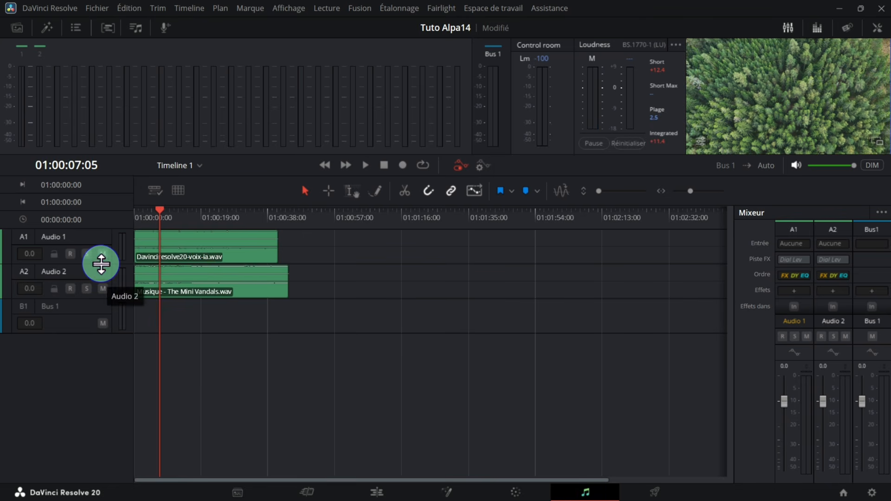
{"action": "left_click_drag", "start_coordinate": [101, 264], "coordinate": [97, 310]}
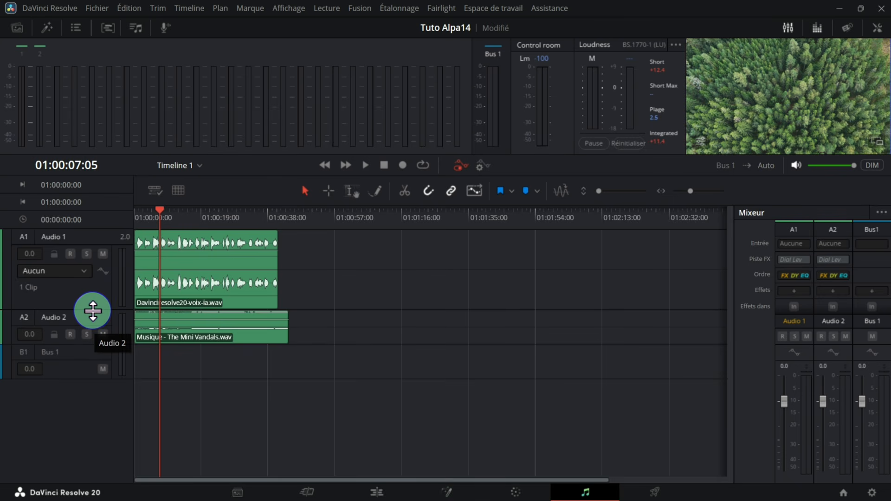
{"action": "left_click_drag", "start_coordinate": [81, 342], "coordinate": [88, 386]}
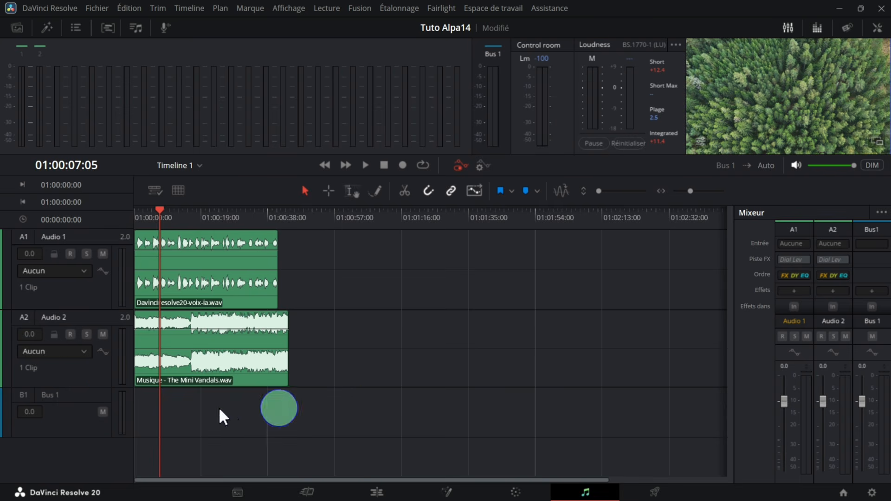
{"action": "left_click", "coordinate": [365, 165]}
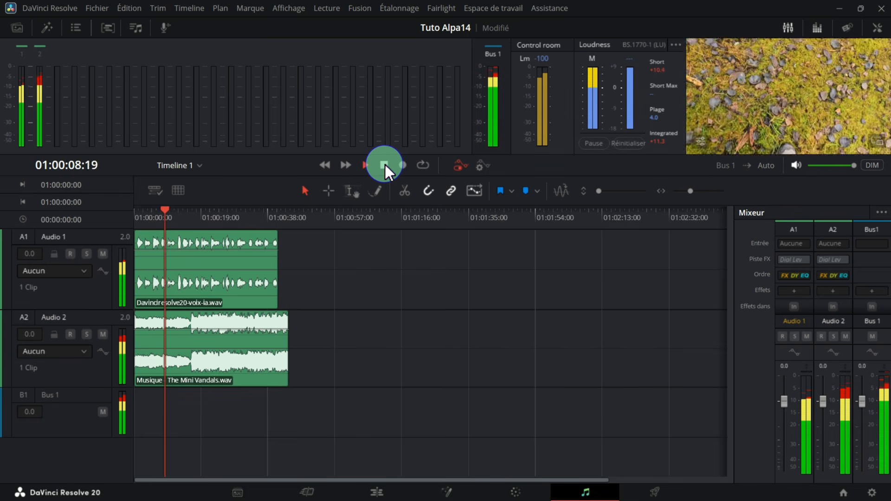
{"action": "left_click", "coordinate": [384, 165]}
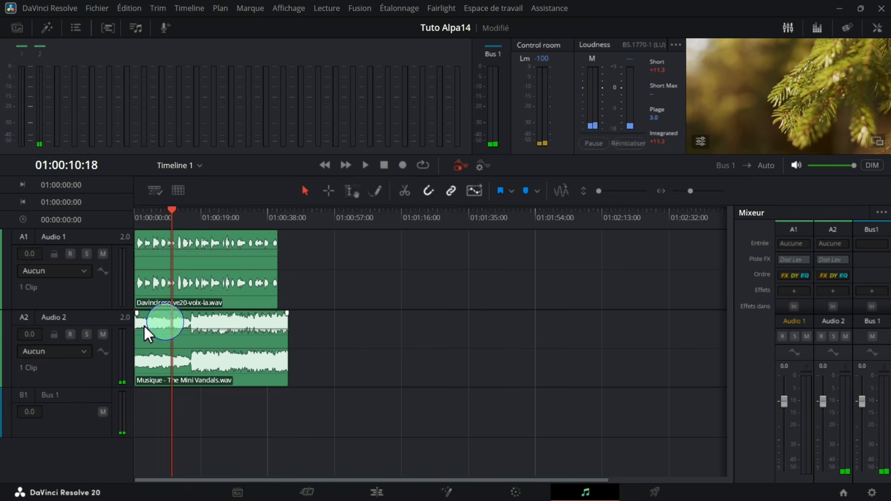
- Play the mix again from 01:00:00:09 and strongly lower the volume of the Musique - The Mini Vandals.wav clip on Audio 2
{"action": "left_click_drag", "start_coordinate": [173, 211], "coordinate": [135, 218]}
{"action": "left_click", "coordinate": [172, 321]}
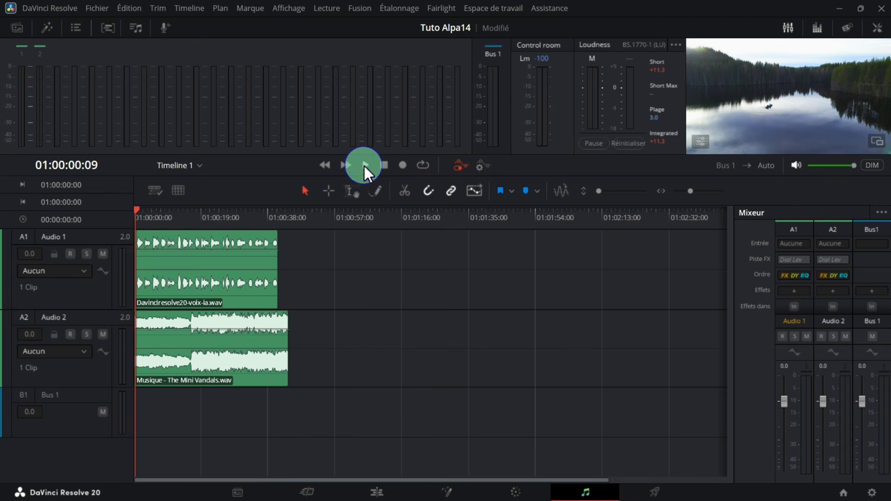
{"action": "left_click", "coordinate": [157, 331]}
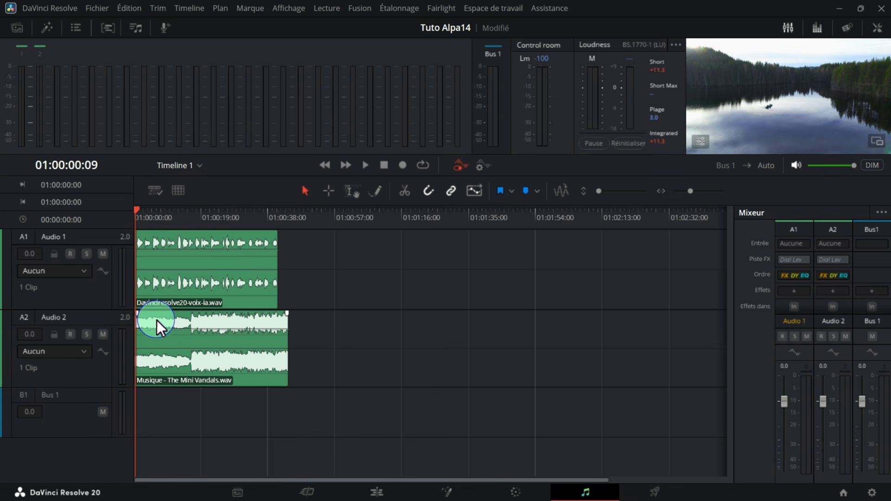
{"action": "left_click", "coordinate": [285, 285]}
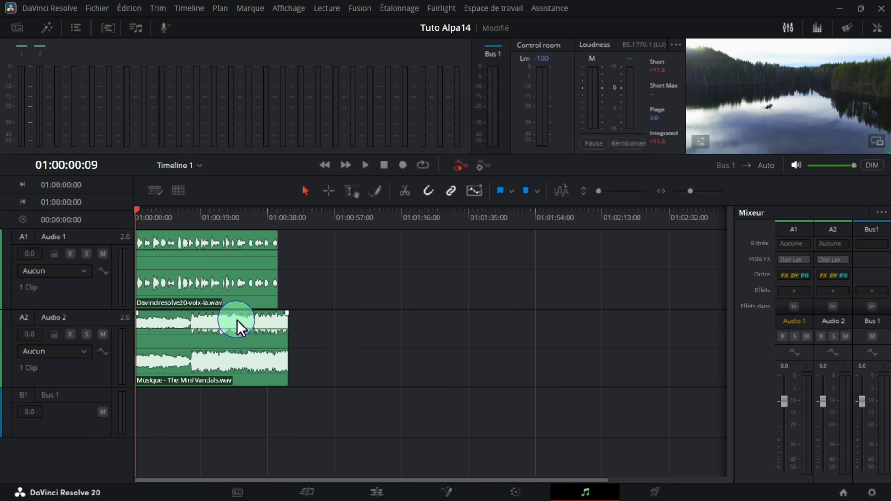
{"action": "left_click", "coordinate": [367, 165]}
{"action": "left_click", "coordinate": [158, 333]}
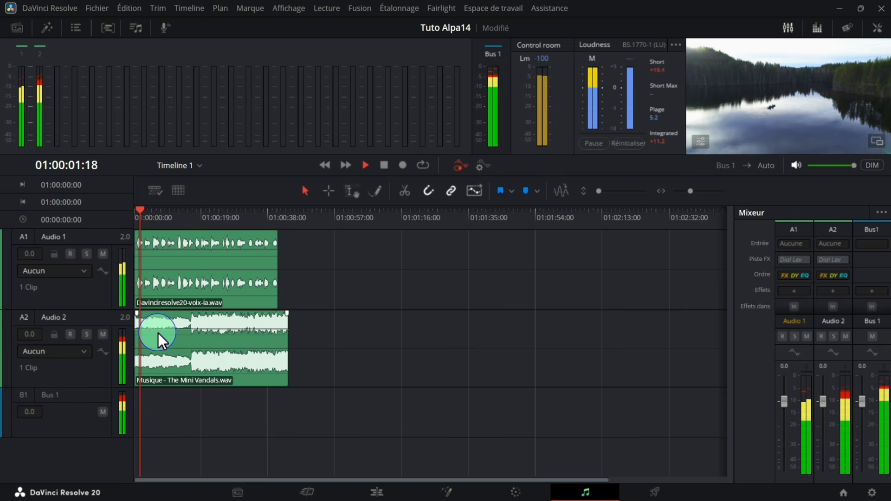
{"action": "left_click_drag", "start_coordinate": [156, 331], "coordinate": [159, 336]}
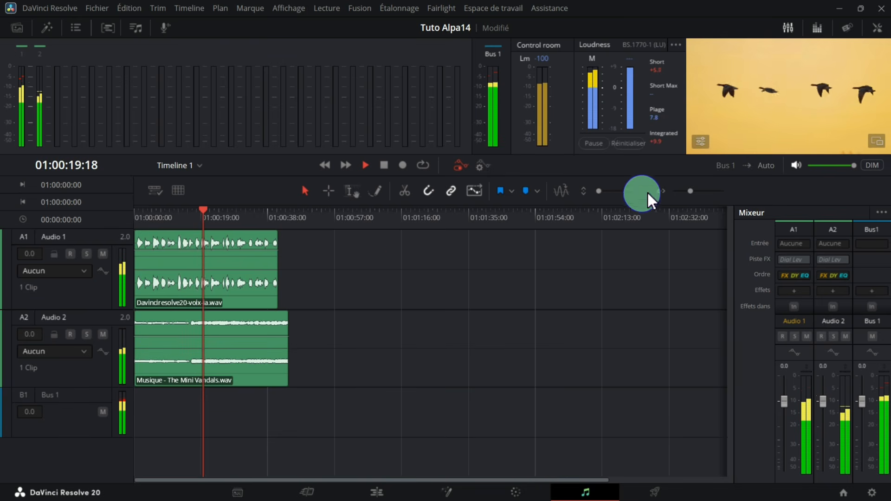
- Enlarge the audio tracks vertically and fine-tune the music clip's volume during playback, stopping at 01:00:42:00
{"action": "left_click_drag", "start_coordinate": [599, 190], "coordinate": [611, 193]}
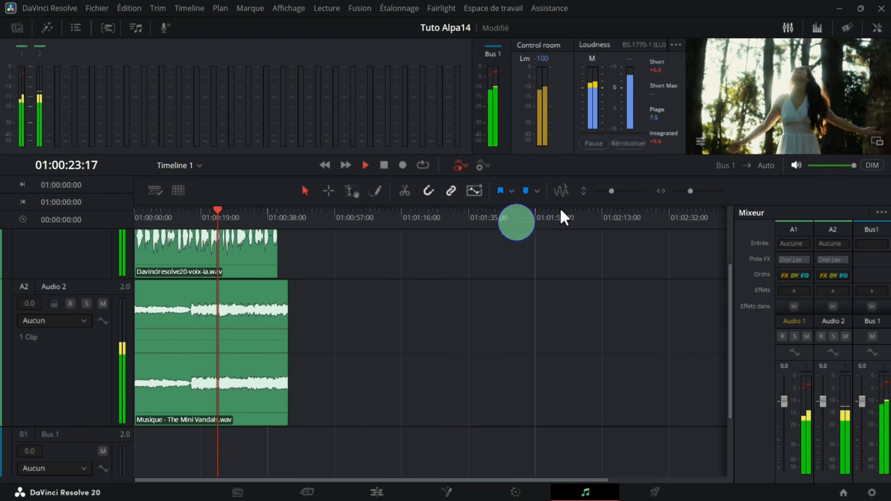
{"action": "left_click_drag", "start_coordinate": [163, 327], "coordinate": [180, 330]}
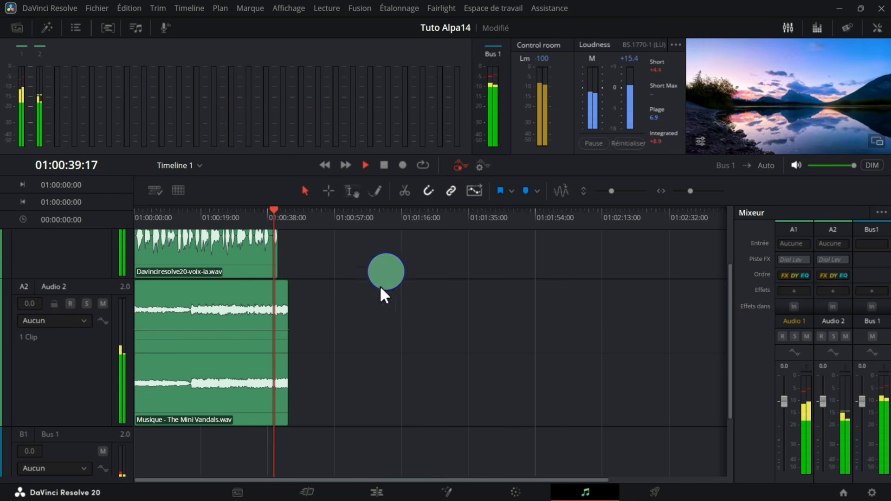
{"action": "left_click", "coordinate": [383, 166]}
{"action": "left_click_drag", "start_coordinate": [611, 192], "coordinate": [608, 191]}
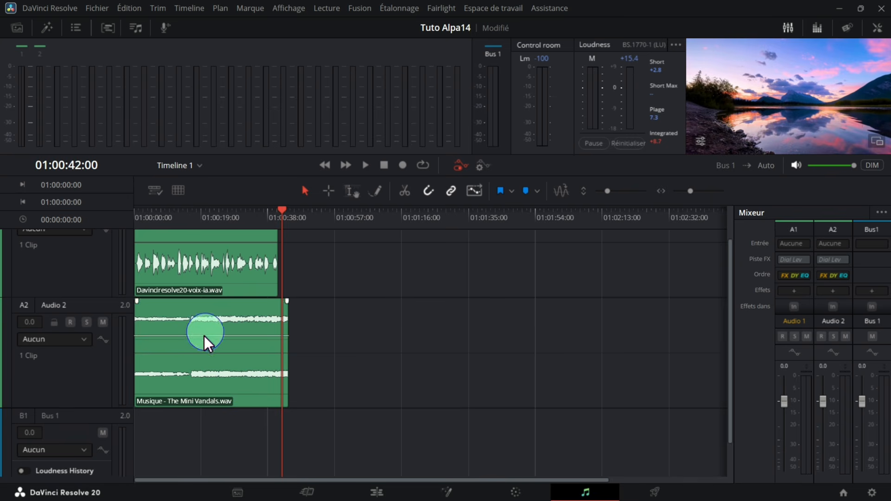
- Return to the editing workspace and play the timeline from the start to 01:00:05:29 to check the voice and music balance
{"action": "left_click", "coordinate": [376, 492]}
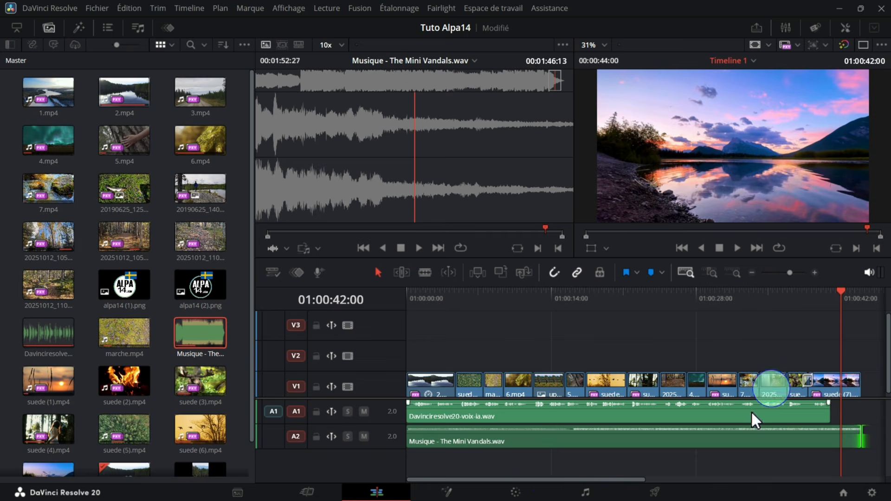
{"action": "left_click_drag", "start_coordinate": [842, 292], "coordinate": [391, 364]}
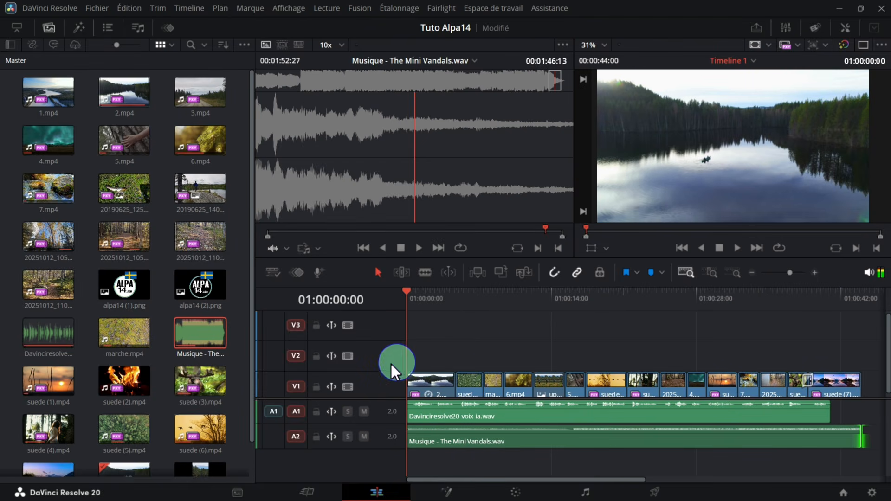
{"action": "left_click", "coordinate": [733, 250]}
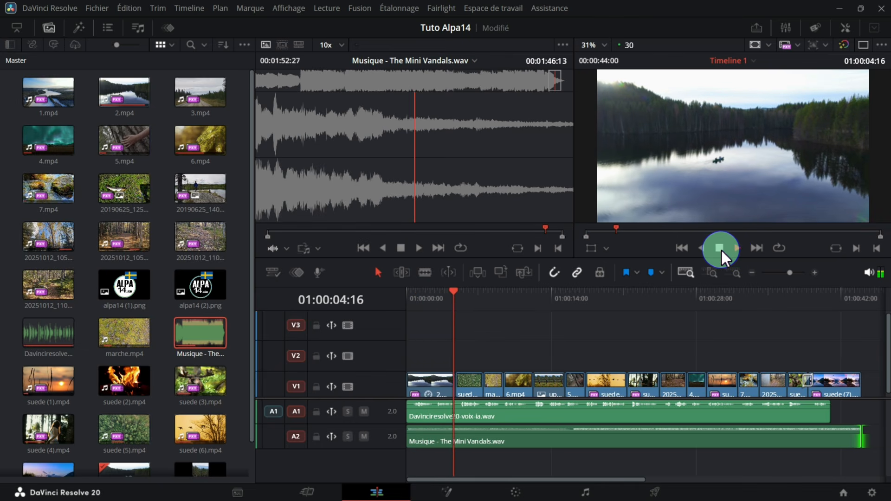
{"action": "left_click", "coordinate": [721, 248]}
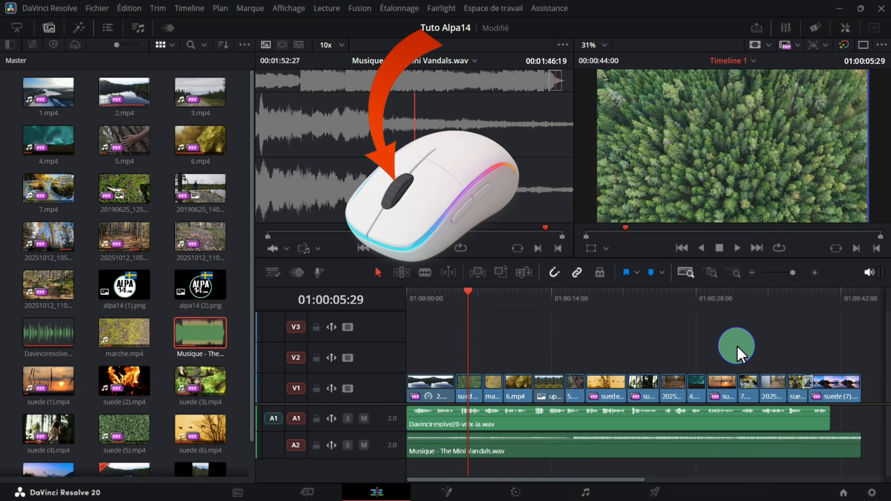
- Move the playhead to the end of the timeline and increase the height of music track A2
{"action": "left_click_drag", "start_coordinate": [737, 347], "coordinate": [441, 339]}
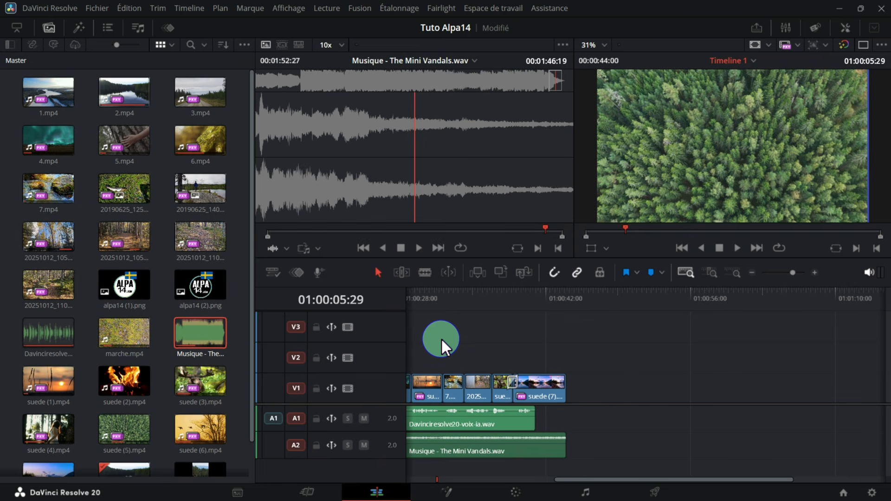
{"action": "key", "text": "End"}
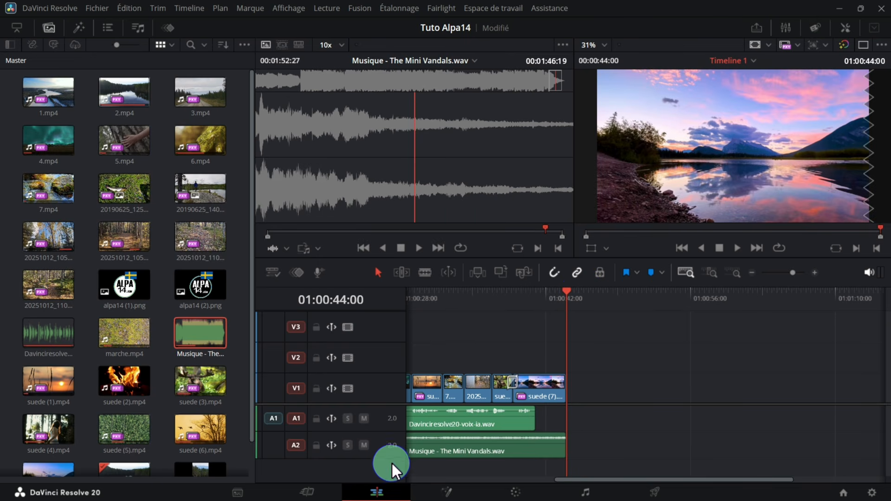
{"action": "left_click_drag", "start_coordinate": [390, 458], "coordinate": [399, 491]}
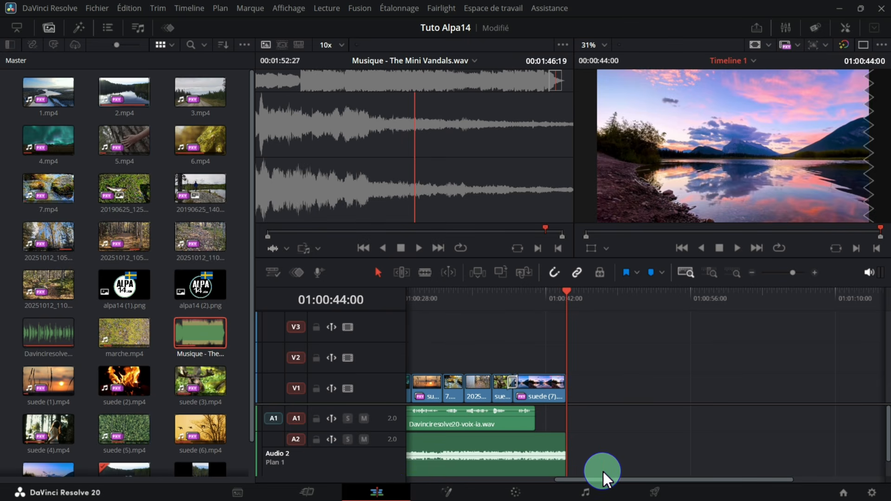
- Play the end of the music from 01:00:39:13 to 01:00:42:16
{"action": "left_click_drag", "start_coordinate": [570, 294], "coordinate": [525, 313]}
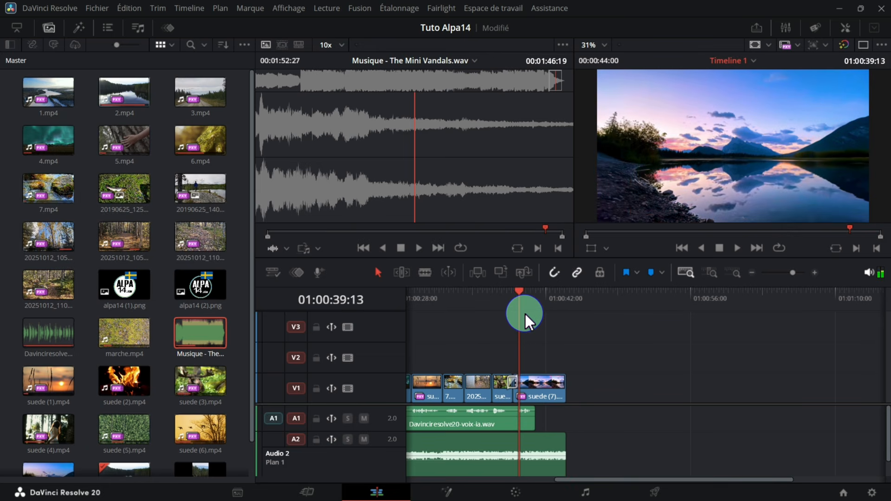
{"action": "left_click", "coordinate": [736, 249]}
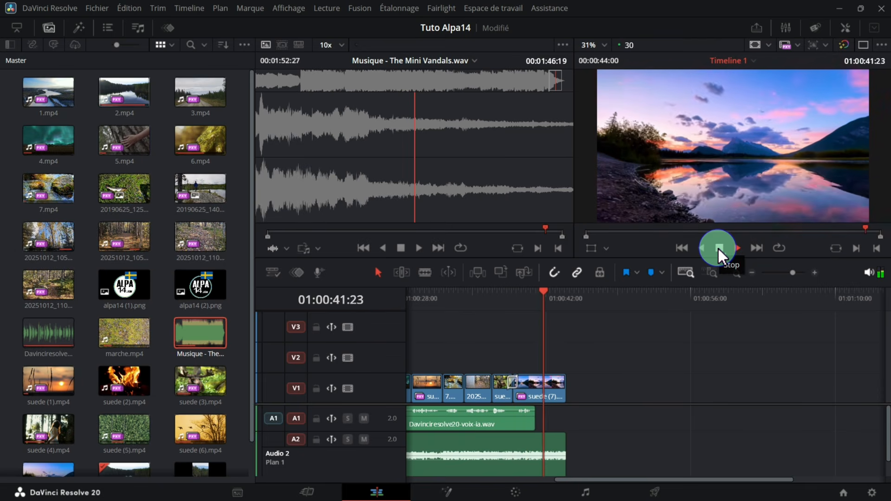
{"action": "left_click", "coordinate": [719, 249]}
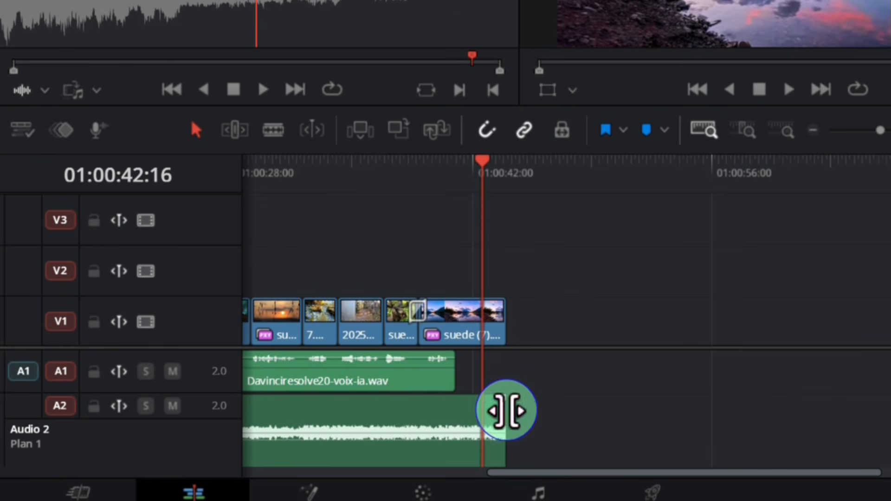
- Add a fade-out to the end of the music on A2, starting near the beginning of suede (7).mp4, and play it through
{"action": "left_click_drag", "start_coordinate": [503, 403], "coordinate": [416, 471]}
{"action": "left_click", "coordinate": [457, 178]}
{"action": "left_click_drag", "start_coordinate": [460, 179], "coordinate": [399, 168]}
{"action": "left_click", "coordinate": [799, 100]}
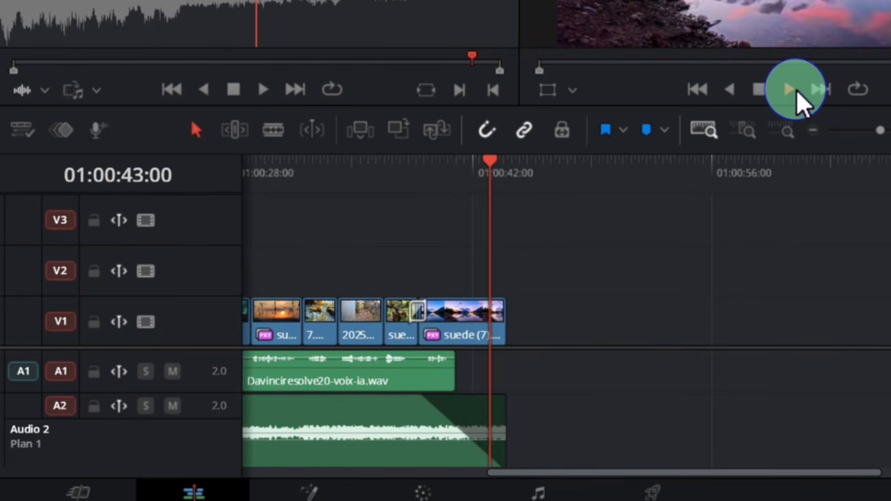
{"action": "left_click", "coordinate": [795, 95]}
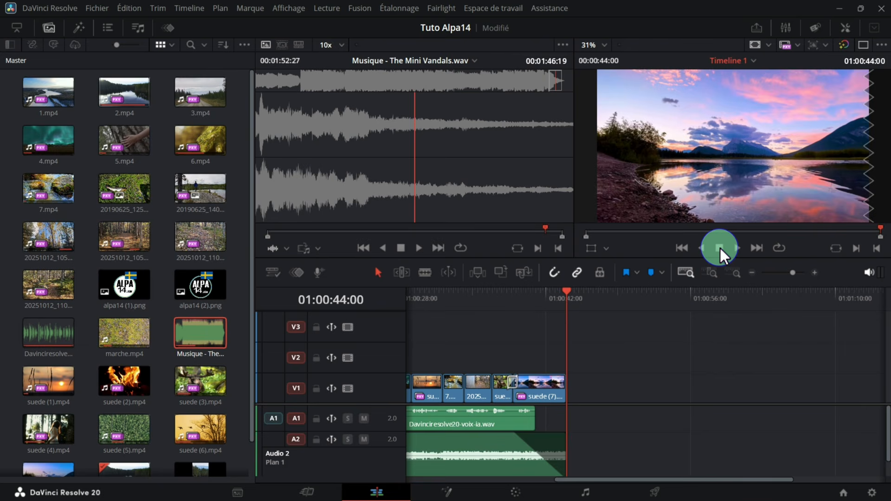
- Place alpa14 (2).png on track V2 so that it ends together with suede (7).mp4
{"action": "left_click", "coordinate": [814, 273]}
{"action": "left_click_drag", "start_coordinate": [818, 481], "coordinate": [785, 481]}
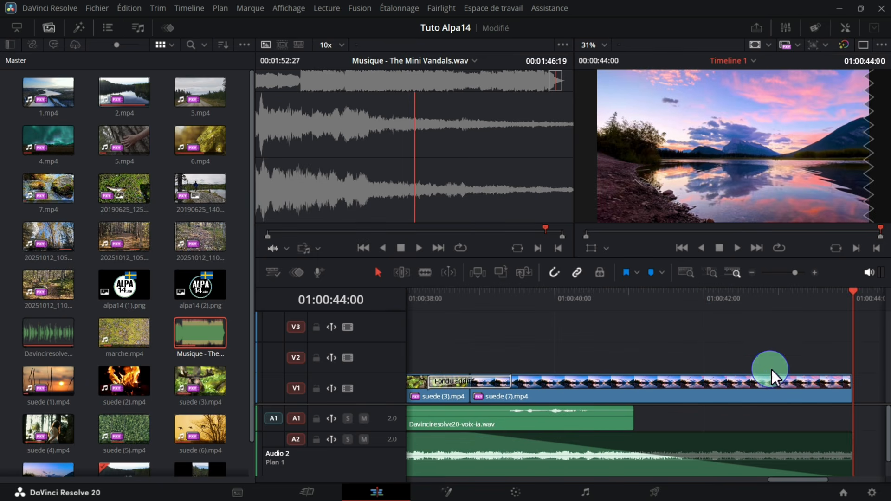
{"action": "left_click", "coordinate": [794, 274]}
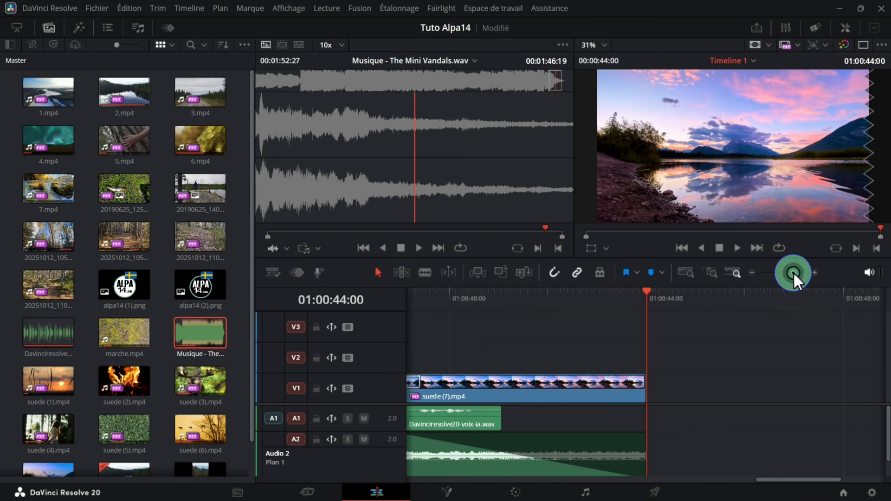
{"action": "left_click_drag", "start_coordinate": [777, 481], "coordinate": [752, 481]}
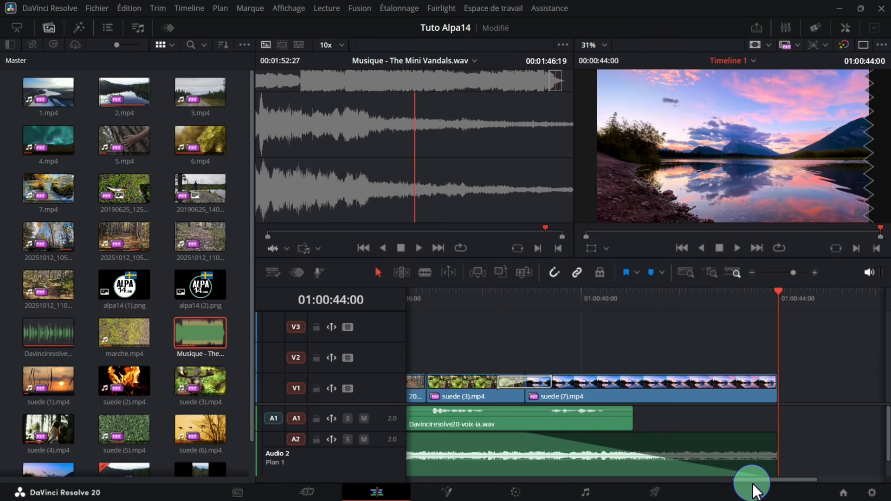
{"action": "left_click", "coordinate": [203, 288]}
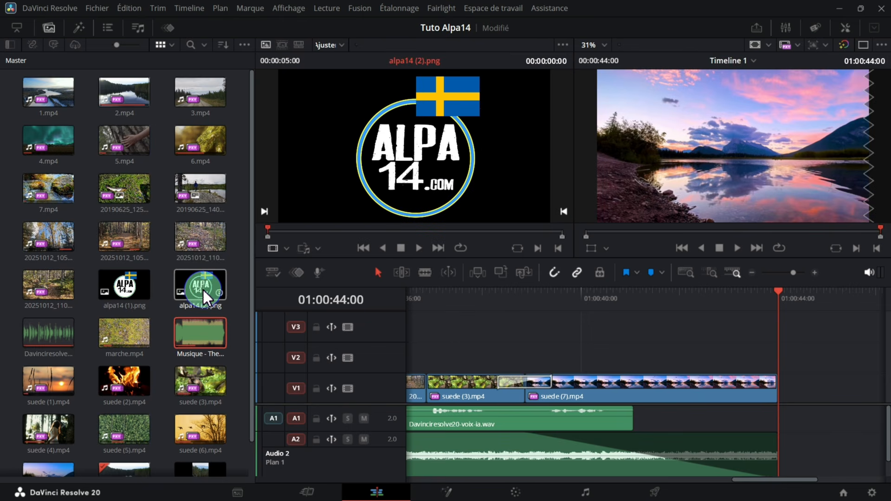
{"action": "left_click_drag", "start_coordinate": [196, 289], "coordinate": [536, 362]}
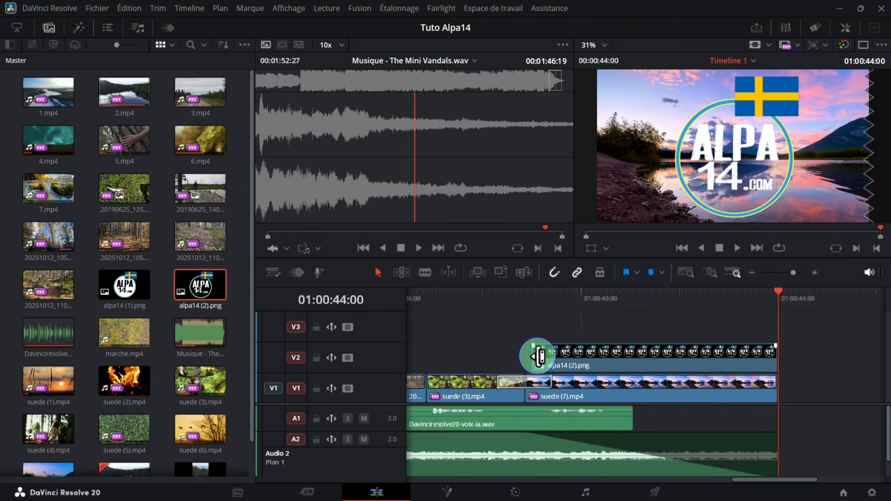
- Trim the start of alpa14 (2).png on V2 to the end of the voice-over and save the project
{"action": "left_click_drag", "start_coordinate": [537, 356], "coordinate": [634, 370]}
{"action": "key", "text": "ctrl+s"}
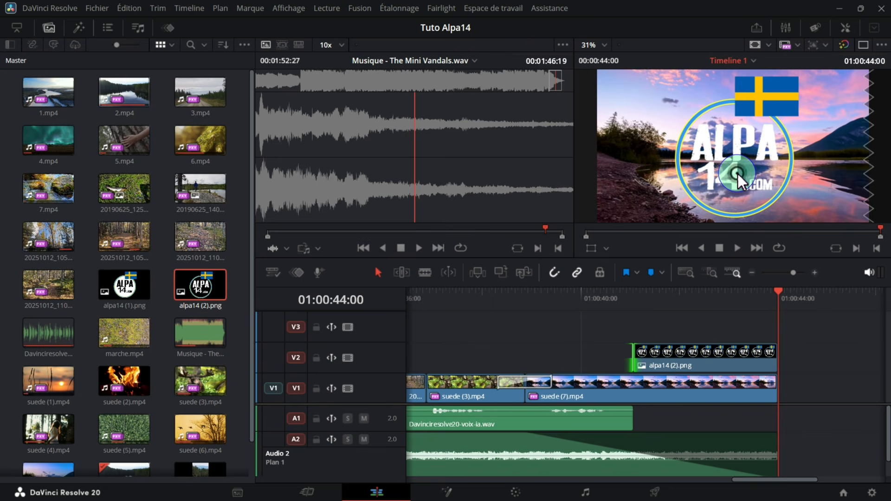
- Scale alpa14 (2).png on V2 down proportionally to a zoom of about 0.62 in the timeline viewer
{"action": "left_click", "coordinate": [591, 249]}
{"action": "left_click", "coordinate": [717, 353]}
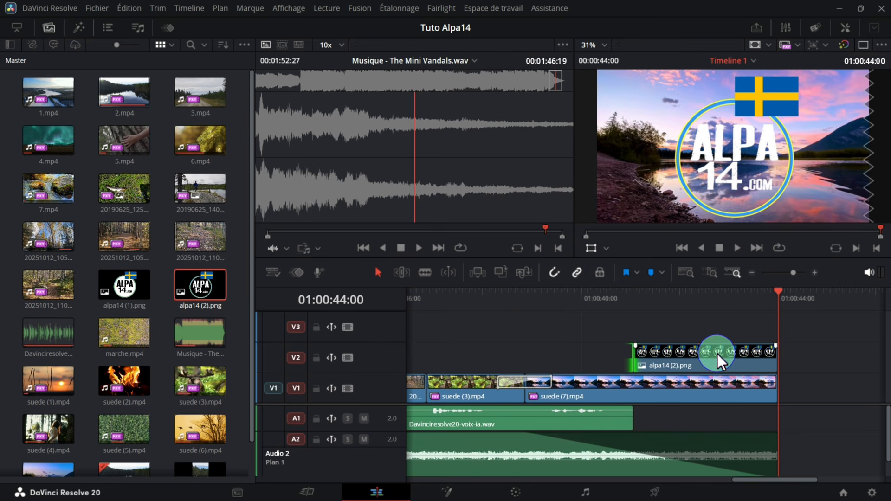
{"action": "left_click", "coordinate": [682, 325]}
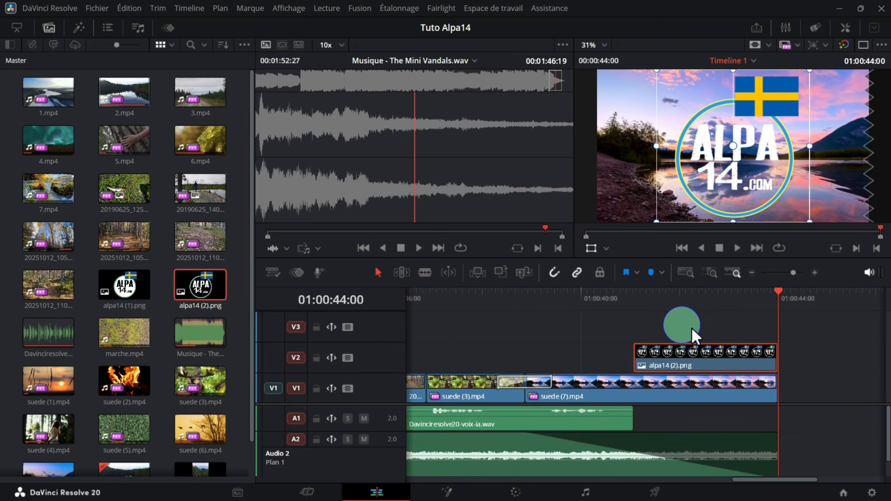
{"action": "left_click", "coordinate": [594, 249]}
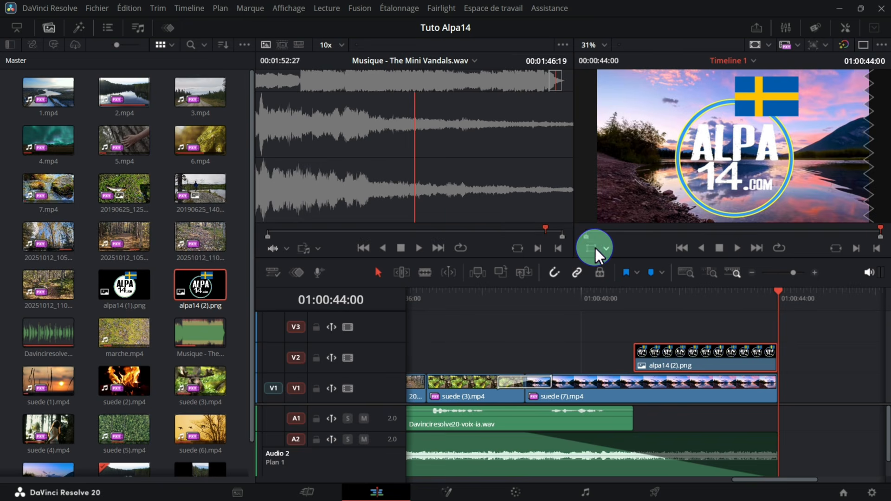
{"action": "left_click", "coordinate": [595, 249]}
{"action": "left_click", "coordinate": [689, 117]}
{"action": "left_click", "coordinate": [656, 222]}
{"action": "mouse_move", "coordinate": [668, 216]}
{"action": "left_mouse_down"}
{"action": "mouse_move", "coordinate": [692, 197]}
{"action": "mouse_move", "coordinate": [686, 204]}
{"action": "left_mouse_up"}
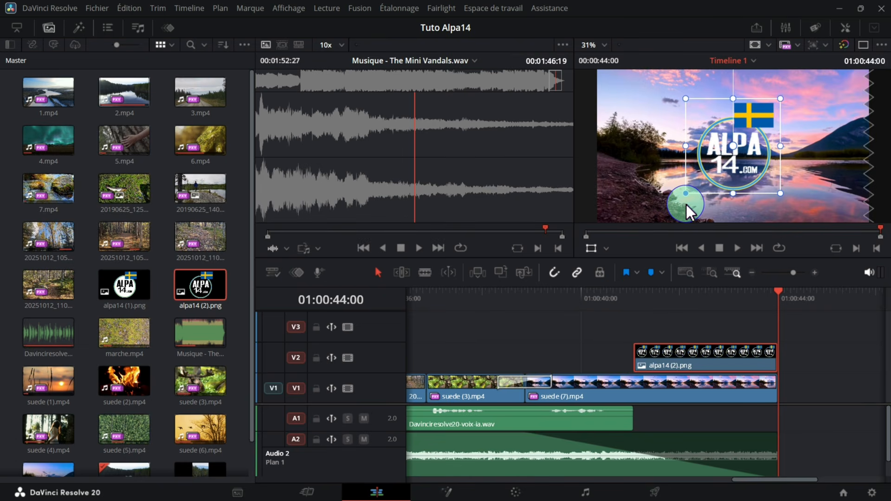
{"action": "mouse_move", "coordinate": [730, 167]}
{"action": "left_mouse_down"}
{"action": "mouse_move", "coordinate": [733, 139]}
{"action": "mouse_move", "coordinate": [735, 167]}
{"action": "left_mouse_up"}
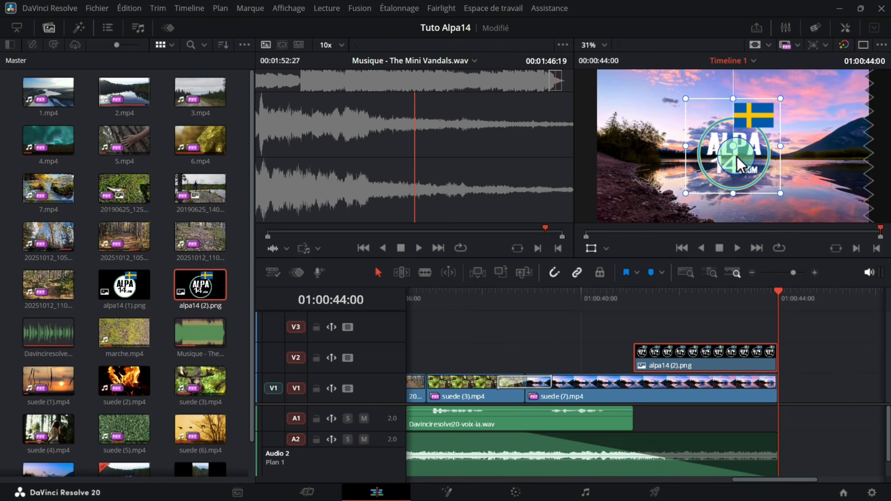
{"action": "mouse_move", "coordinate": [736, 153]}
{"action": "left_mouse_down"}
{"action": "mouse_move", "coordinate": [738, 141]}
{"action": "mouse_move", "coordinate": [738, 148]}
{"action": "left_mouse_up"}
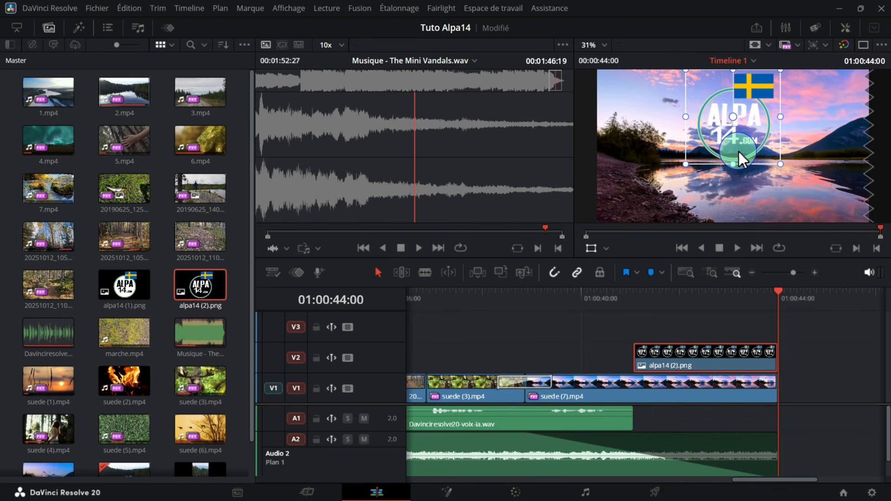
{"action": "key", "text": "ctrl+z"}
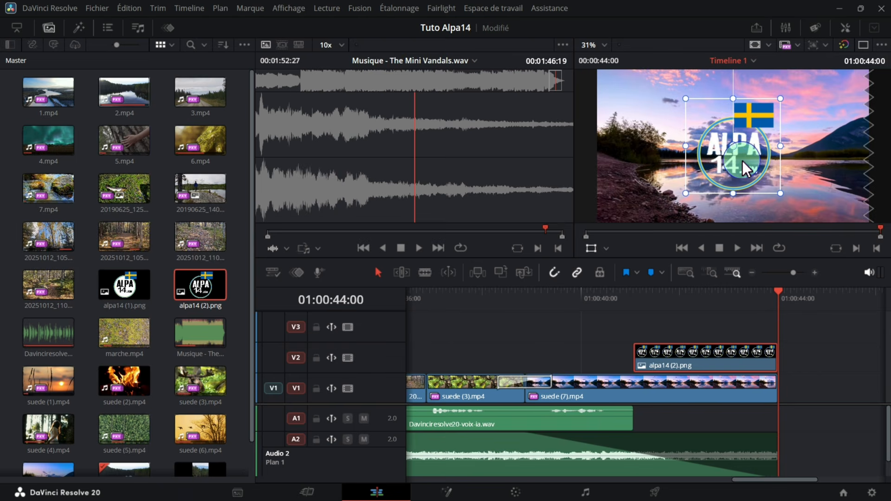
- Raise the logo slightly through its Y position value, keeping its X position at 0.000
{"action": "left_click", "coordinate": [844, 29]}
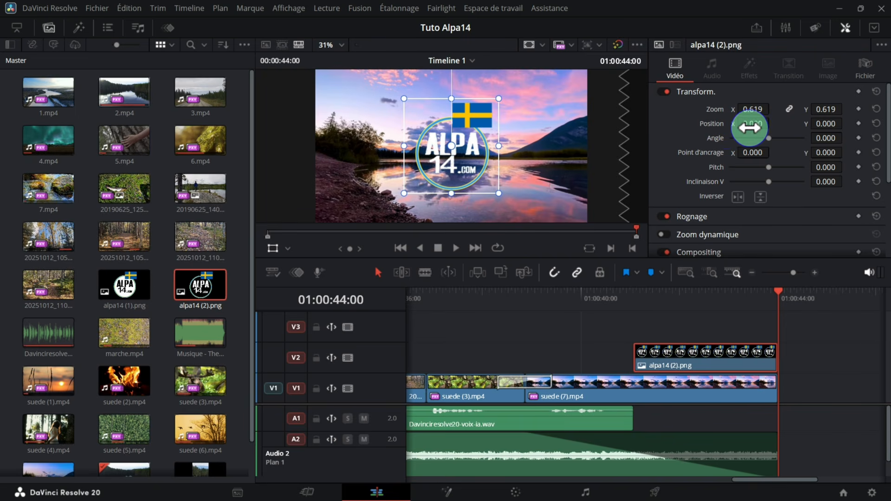
{"action": "left_click_drag", "start_coordinate": [750, 124], "coordinate": [749, 128]}
{"action": "left_click_drag", "start_coordinate": [815, 123], "coordinate": [826, 136]}
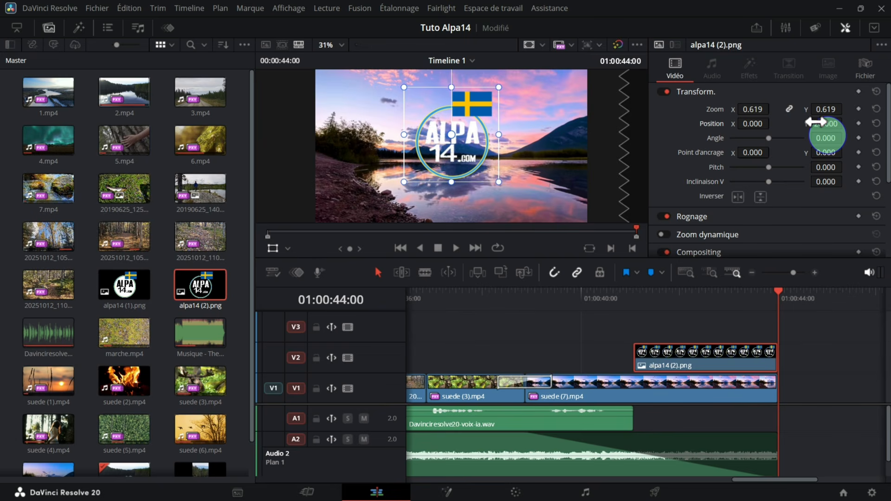
{"action": "left_click", "coordinate": [844, 28]}
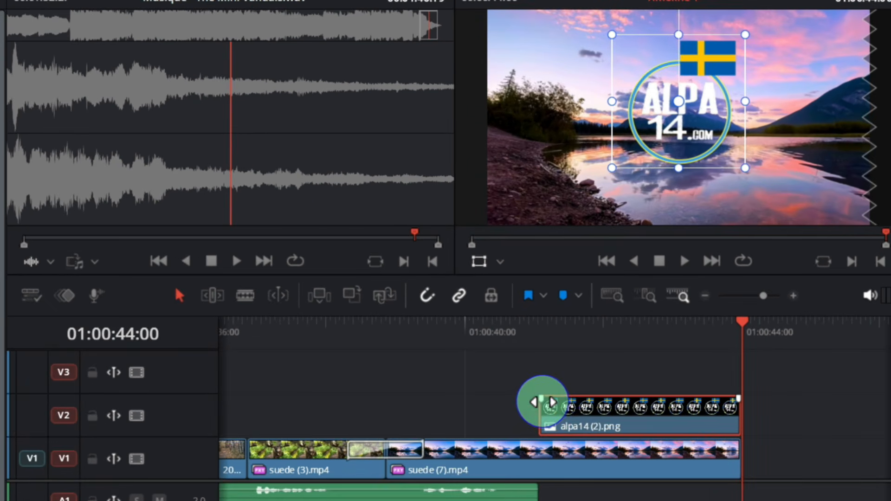
- Add a short fade-in to the start of alpa14 (2).png on V2 and play it from 01:00:41:02
{"action": "left_click_drag", "start_coordinate": [542, 401], "coordinate": [575, 408]}
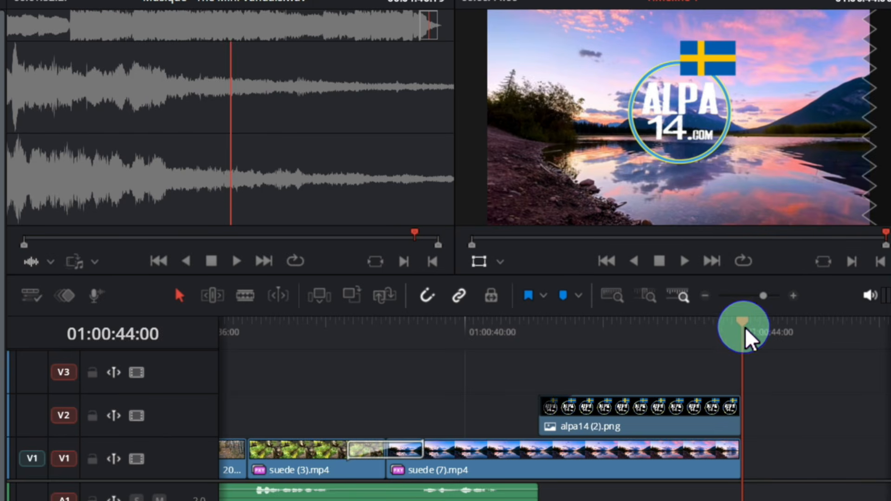
{"action": "left_click_drag", "start_coordinate": [746, 322], "coordinate": [534, 376]}
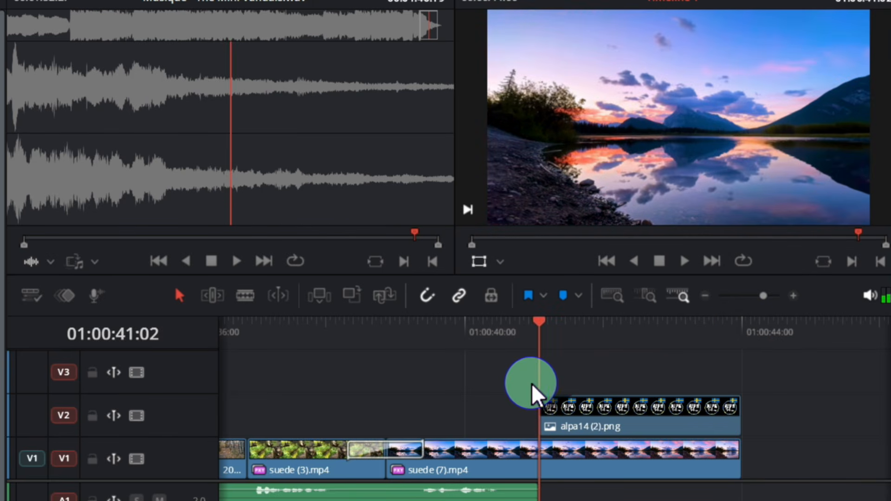
{"action": "left_click", "coordinate": [685, 261]}
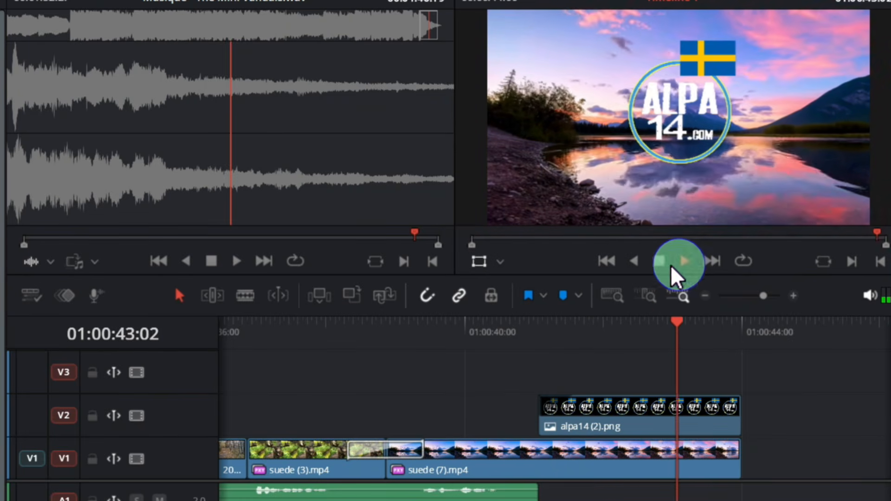
{"action": "left_click", "coordinate": [660, 260]}
- Lengthen the fade-in of alpa14 (2).png and play the logo's appearance again from 01:00:41:02
{"action": "mouse_move", "coordinate": [613, 408]}
{"action": "left_mouse_down"}
{"action": "mouse_move", "coordinate": [583, 412]}
{"action": "mouse_move", "coordinate": [576, 394]}
{"action": "mouse_move", "coordinate": [601, 399]}
{"action": "left_mouse_up"}
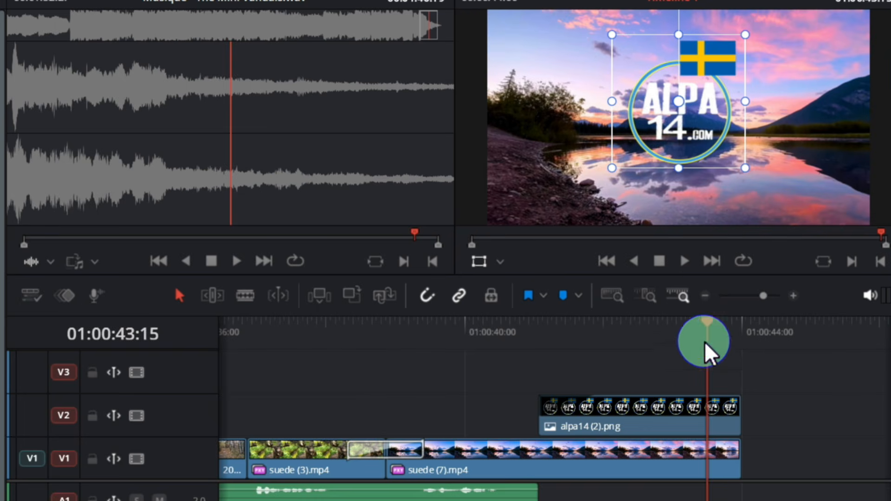
{"action": "left_click_drag", "start_coordinate": [708, 325], "coordinate": [538, 369]}
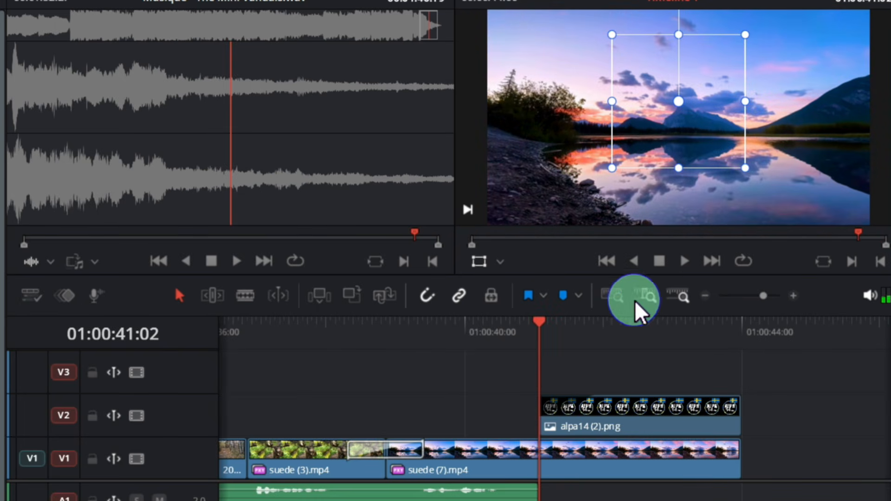
{"action": "left_click", "coordinate": [684, 261]}
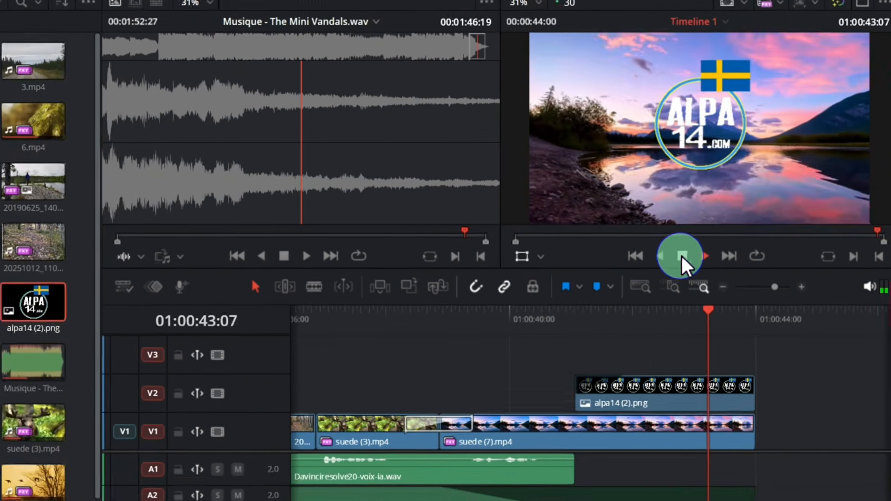
{"action": "left_click", "coordinate": [659, 261]}
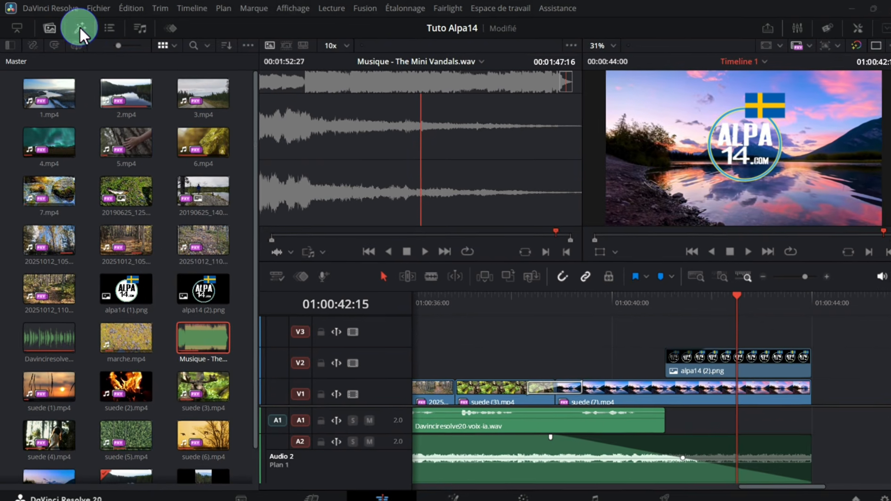
- Add the Fade On title from the Titres category to track V3 so that it ends together with alpa14 (2).png
{"action": "left_click", "coordinate": [80, 26]}
{"action": "left_click", "coordinate": [50, 29]}
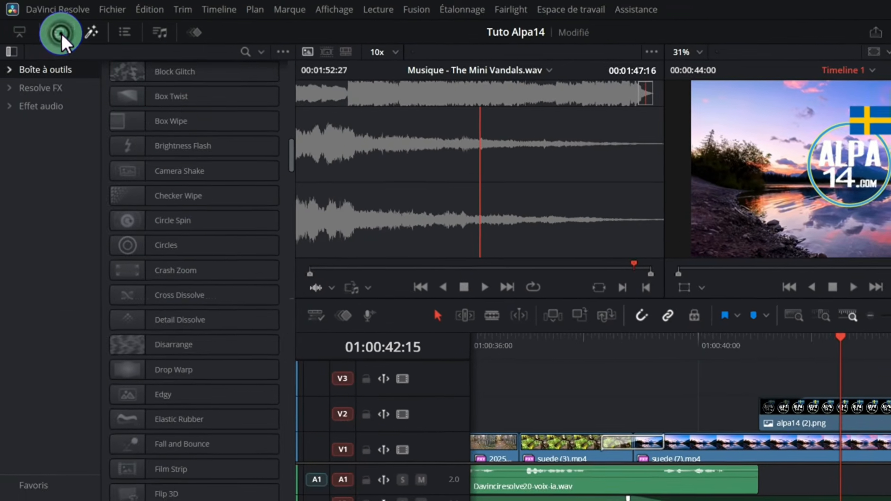
{"action": "scroll", "coordinate": [111, 232], "scroll_direction": "up", "scroll_amount": 10}
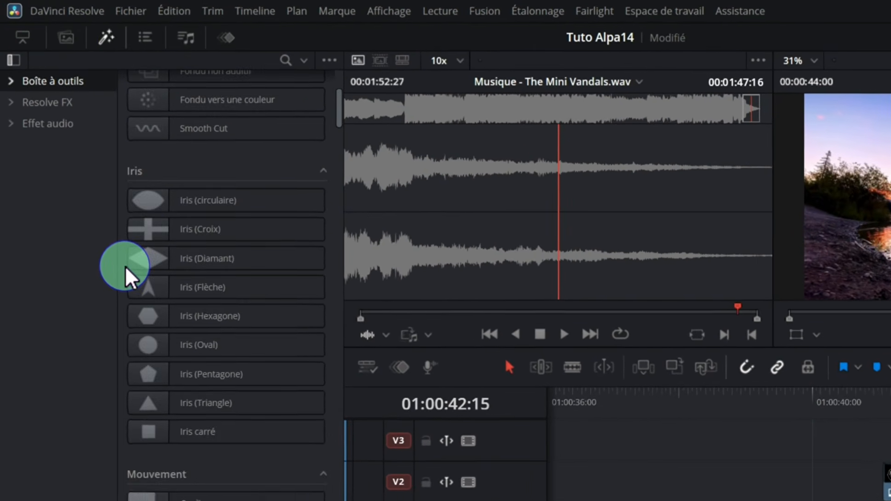
{"action": "scroll", "coordinate": [125, 266], "scroll_direction": "up", "scroll_amount": 5}
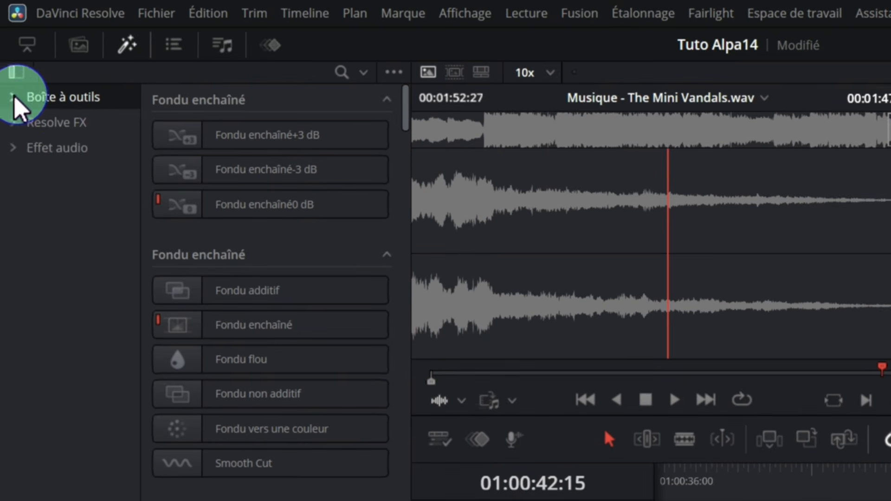
{"action": "left_click", "coordinate": [14, 97]}
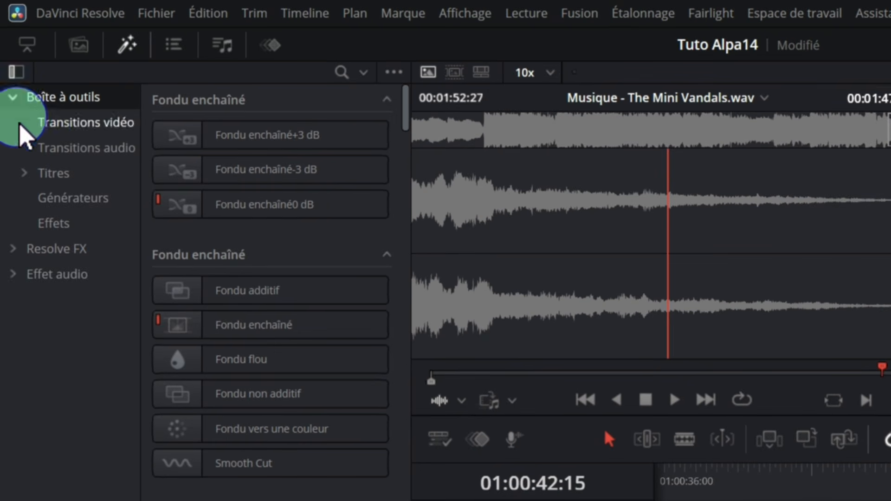
{"action": "left_click", "coordinate": [33, 175]}
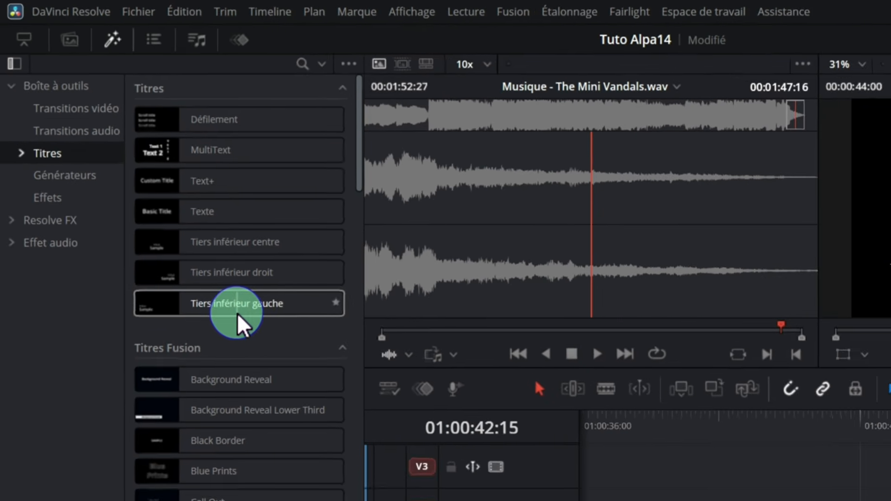
{"action": "scroll", "coordinate": [209, 325], "scroll_direction": "down", "scroll_amount": 5}
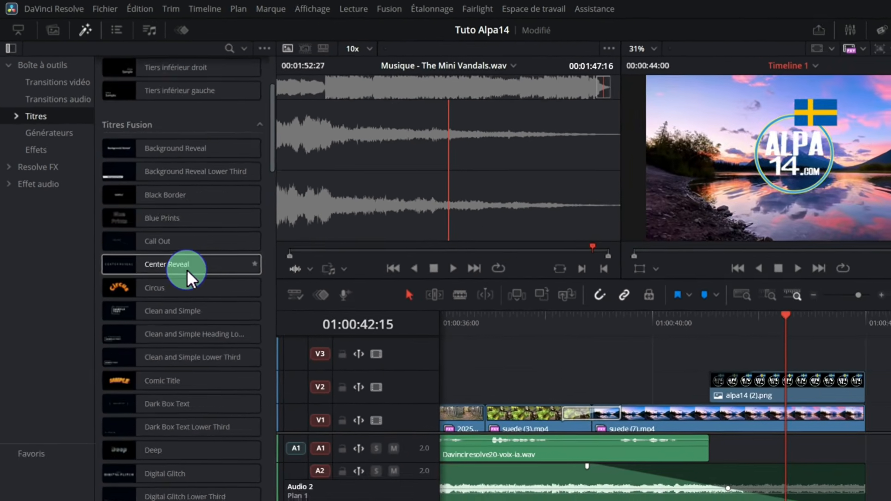
{"action": "scroll", "coordinate": [187, 269], "scroll_direction": "down", "scroll_amount": 4}
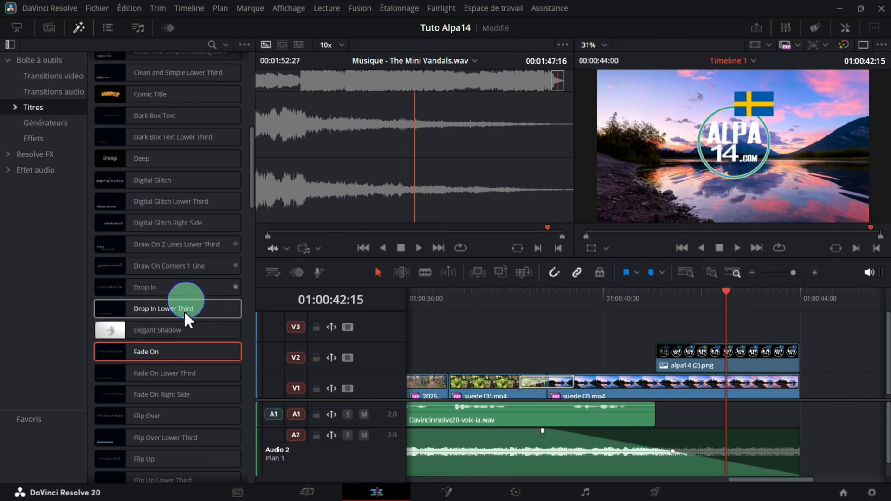
{"action": "left_click", "coordinate": [154, 353]}
{"action": "left_click_drag", "start_coordinate": [157, 353], "coordinate": [552, 324]}
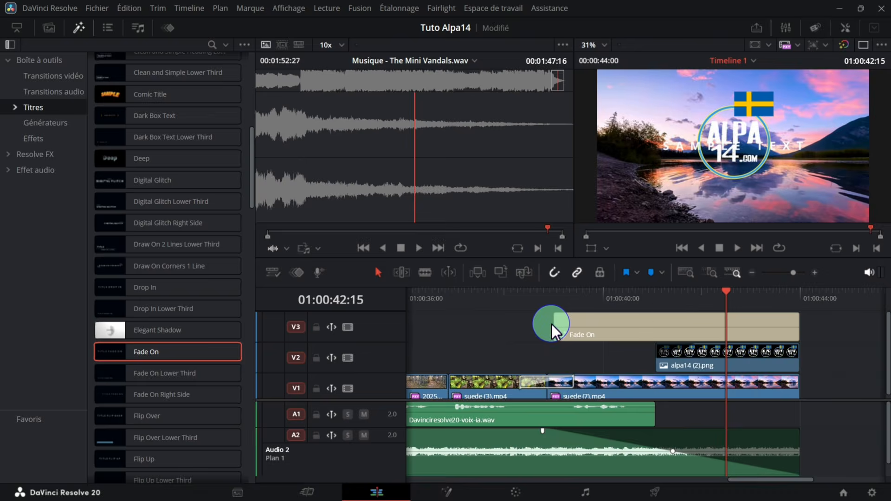
- Play the Fade On title from just before its start to 01:00:42:22
{"action": "left_click_drag", "start_coordinate": [727, 294], "coordinate": [539, 319]}
{"action": "left_click", "coordinate": [735, 250]}
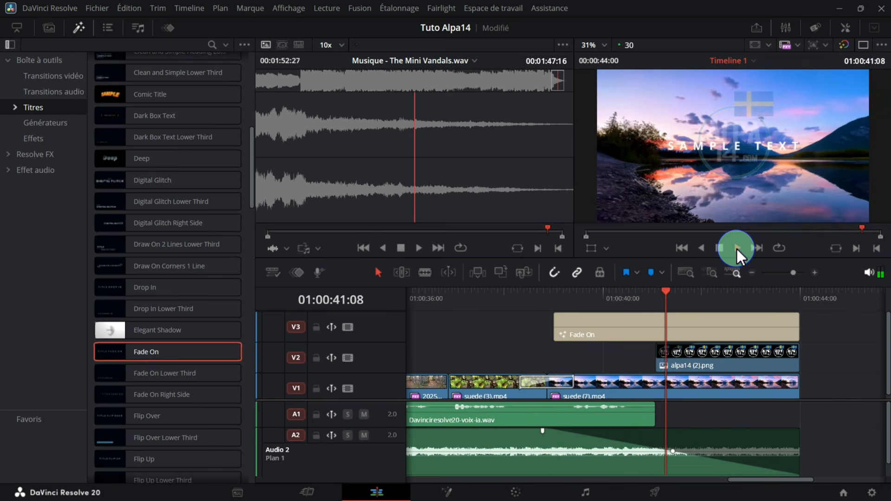
{"action": "left_click", "coordinate": [719, 249]}
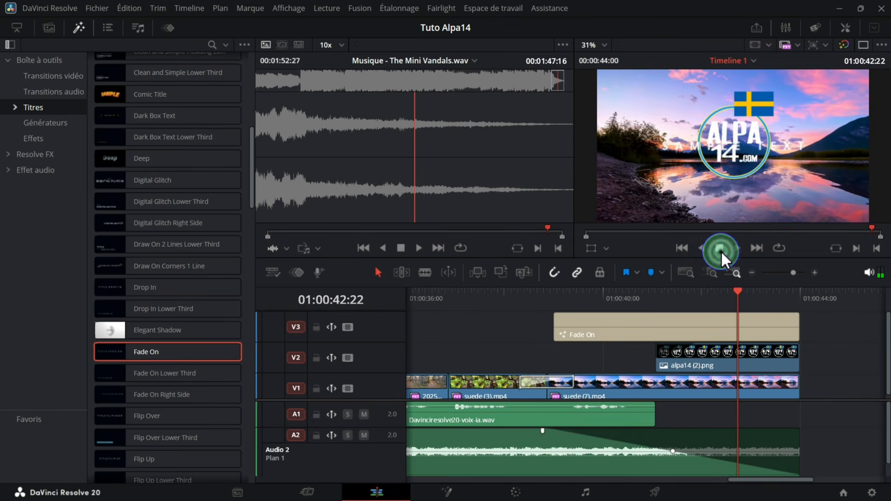
- Move the Fade On title in the viewer so that its text sits below the logo
{"action": "left_click", "coordinate": [623, 323]}
{"action": "left_click", "coordinate": [590, 250]}
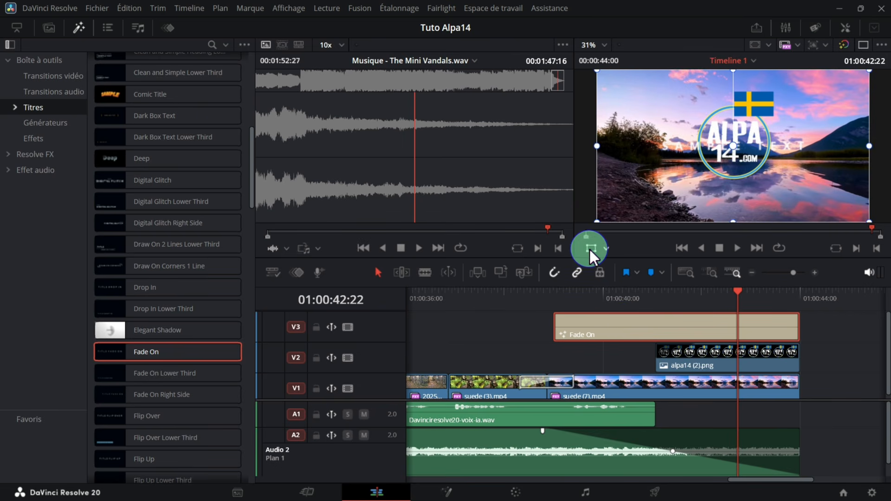
{"action": "left_click_drag", "start_coordinate": [707, 146], "coordinate": [709, 195]}
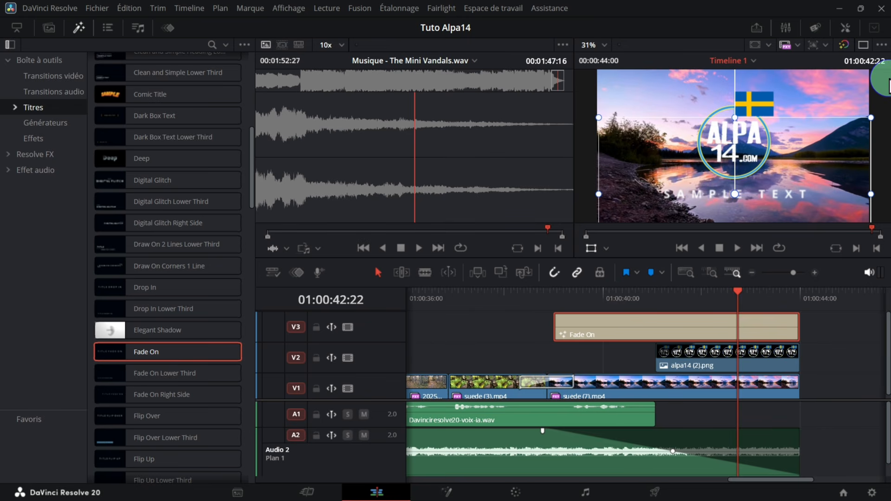
- Replace the Fade On title's sample text with SUÈDE
{"action": "left_click", "coordinate": [843, 29]}
{"action": "scroll", "coordinate": [797, 152], "scroll_direction": "up", "scroll_amount": 3}
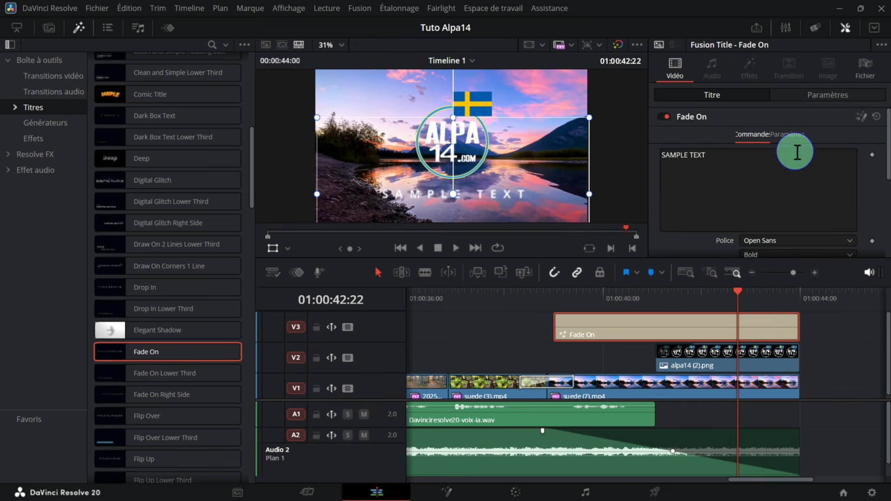
{"action": "left_click", "coordinate": [710, 156]}
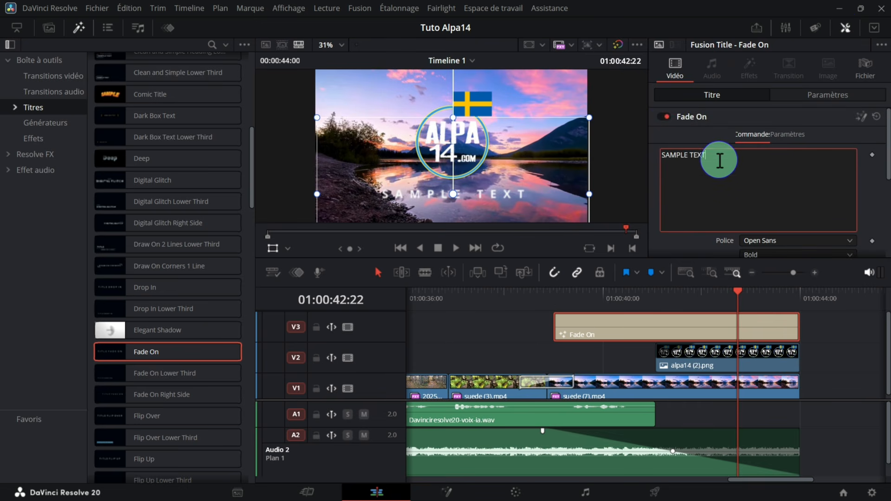
{"action": "key", "text": "BackSpace"}
{"action": "key", "text": "BackSpace"}
{"action": "key", "text": "BackSpace"}
{"action": "key", "text": "BackSpace"}
{"action": "key", "text": "BackSpace"}
{"action": "key", "text": "BackSpace"}
{"action": "key", "text": "BackSpace"}
{"action": "key", "text": "BackSpace"}
{"action": "key", "text": "BackSpace"}
{"action": "key", "text": "BackSpace"}
{"action": "key", "text": "BackSpace"}
{"action": "type", "text": "SUÈDE"}
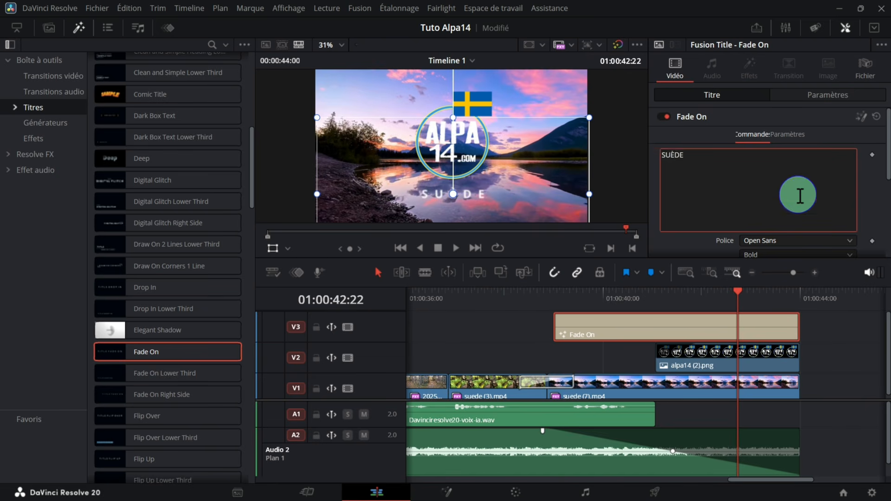
- Enlarge the SUÈDE title text to a size of 0.1024
{"action": "scroll", "coordinate": [794, 192], "scroll_direction": "down", "scroll_amount": 1}
{"action": "scroll", "coordinate": [797, 196], "scroll_direction": "down", "scroll_amount": 2}
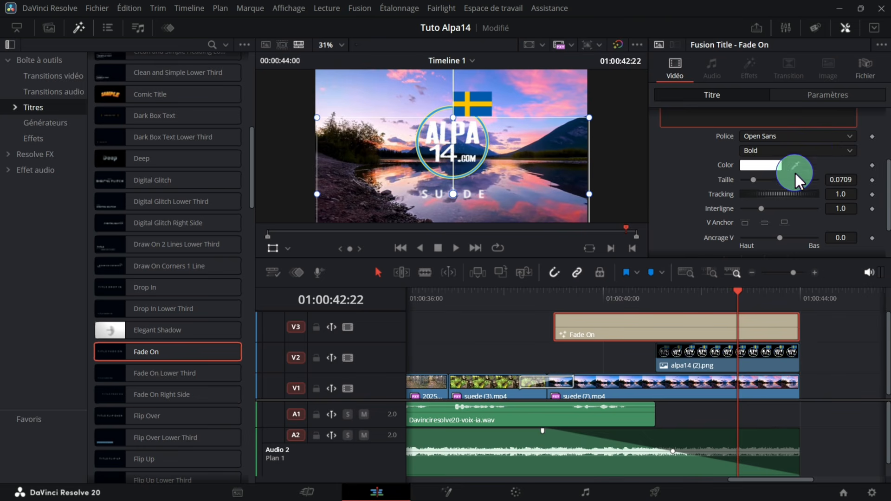
{"action": "left_click_drag", "start_coordinate": [754, 181], "coordinate": [758, 180]}
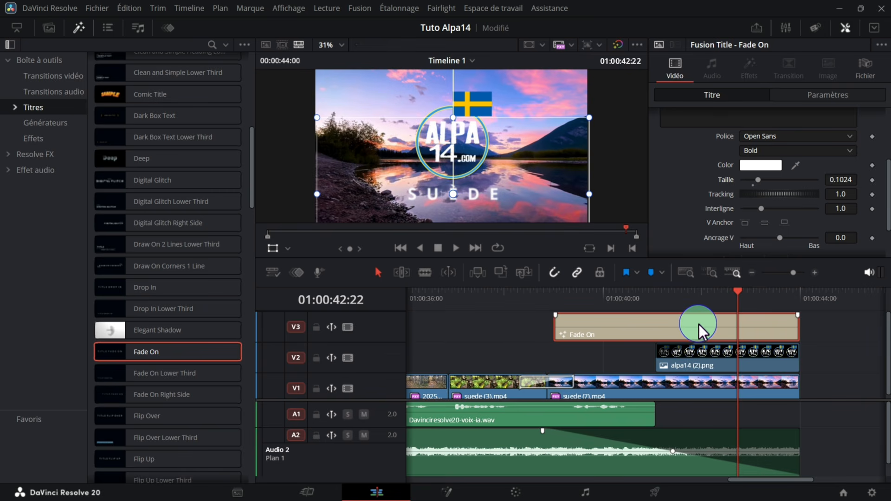
- Shorten the Fade On title on V3, shift it so that it ends shortly after the logo's start, and play it back
{"action": "left_click", "coordinate": [798, 328]}
{"action": "left_click_drag", "start_coordinate": [798, 328], "coordinate": [665, 339]}
{"action": "left_click", "coordinate": [639, 338]}
{"action": "left_click_drag", "start_coordinate": [742, 295], "coordinate": [562, 307]}
{"action": "left_click", "coordinate": [457, 249]}
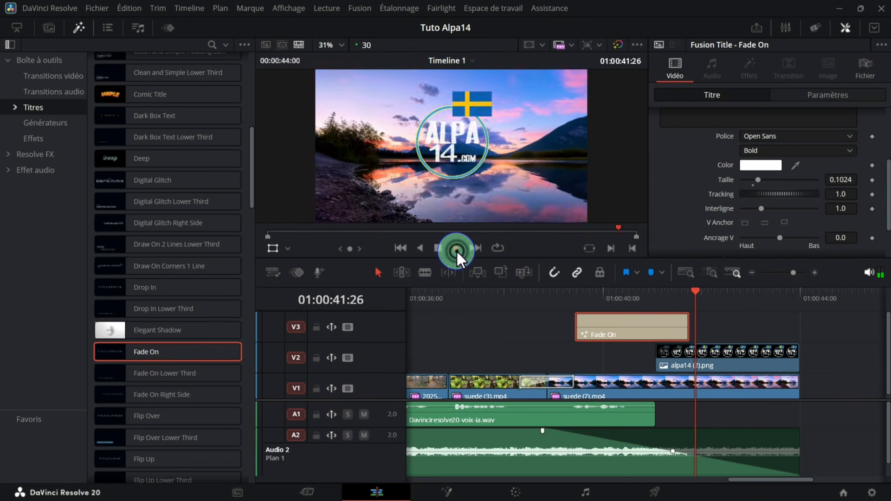
- Move the Fade On title up in the viewer so that SUÈDE sits centred over the logo, and play the ending back
{"action": "left_click", "coordinate": [444, 249]}
{"action": "left_click", "coordinate": [610, 316]}
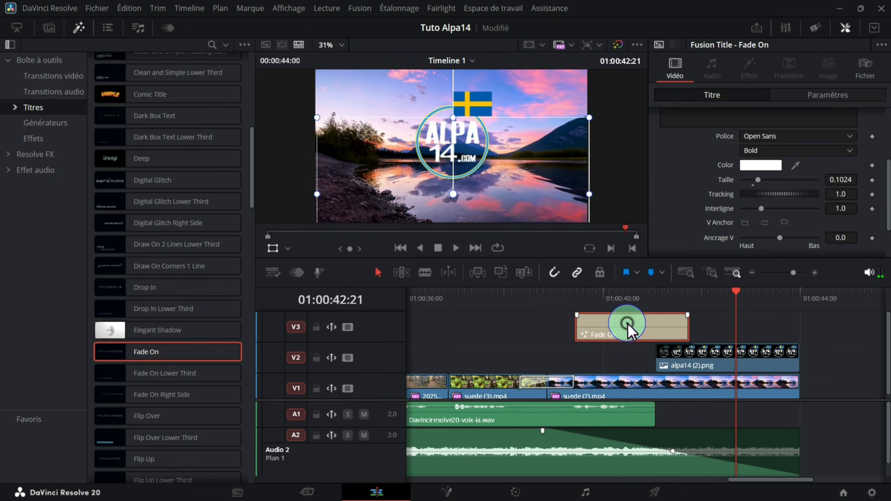
{"action": "left_click_drag", "start_coordinate": [459, 197], "coordinate": [449, 148]}
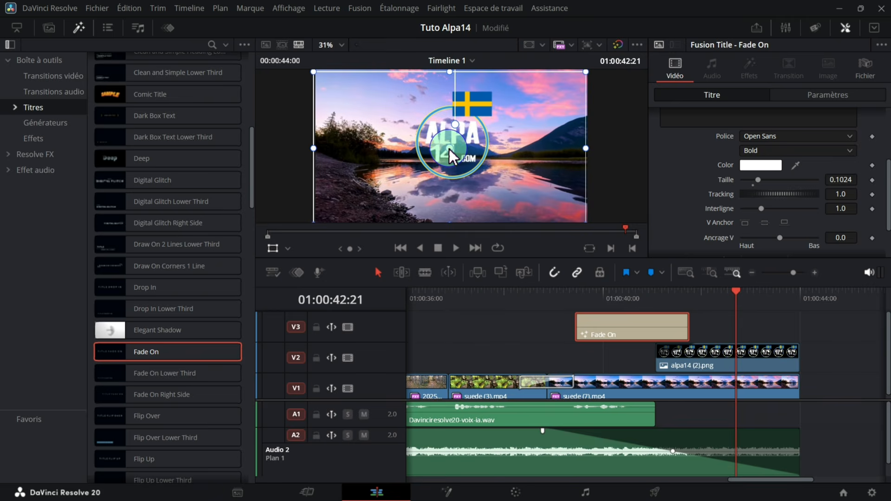
{"action": "left_click_drag", "start_coordinate": [733, 292], "coordinate": [662, 309]}
{"action": "left_click_drag", "start_coordinate": [499, 132], "coordinate": [496, 145]}
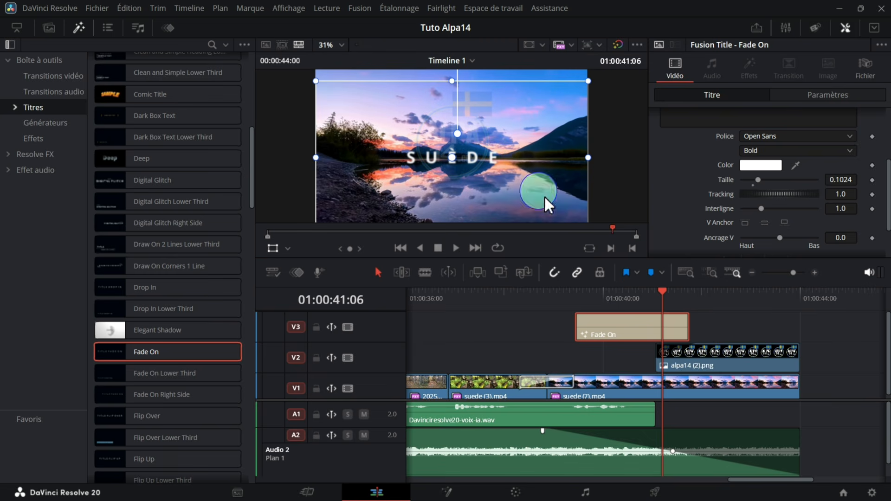
{"action": "left_click_drag", "start_coordinate": [664, 296], "coordinate": [553, 331]}
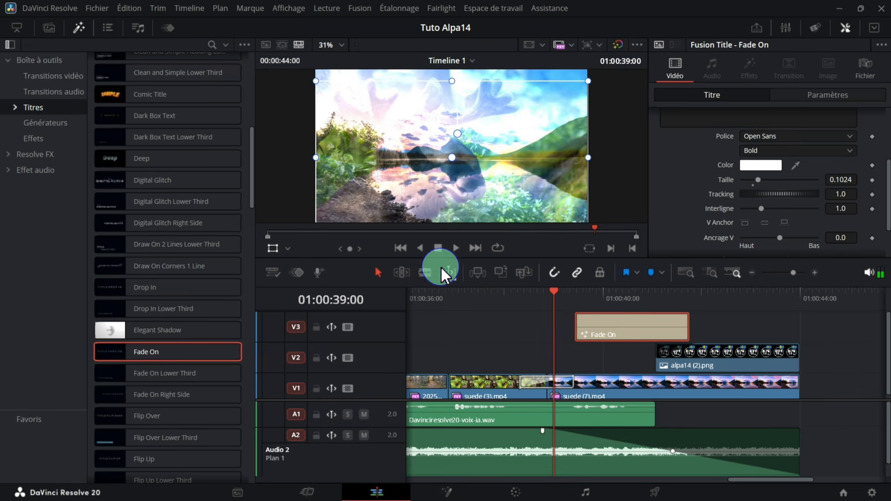
{"action": "left_click", "coordinate": [455, 249]}
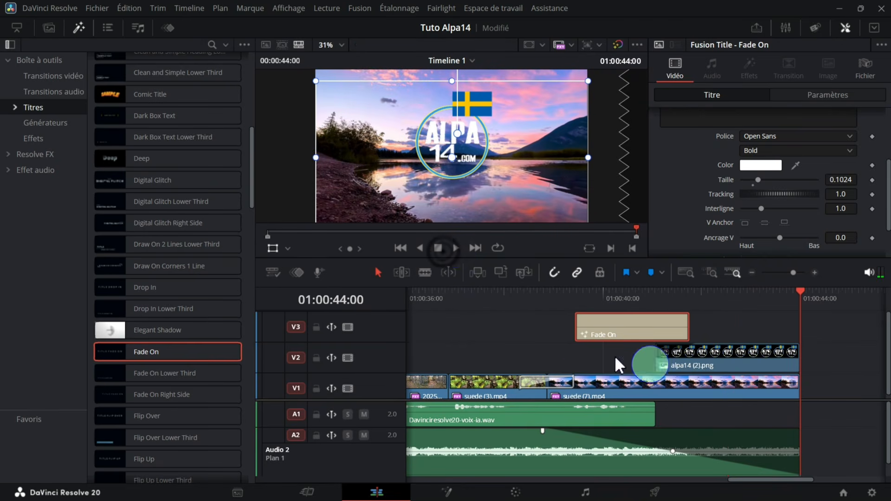
- Trim the start of the alpa14 (2).png logo clip on V2 slightly so it appears later, and play the ending back
{"action": "left_click", "coordinate": [687, 358]}
{"action": "left_click_drag", "start_coordinate": [658, 360], "coordinate": [669, 362]}
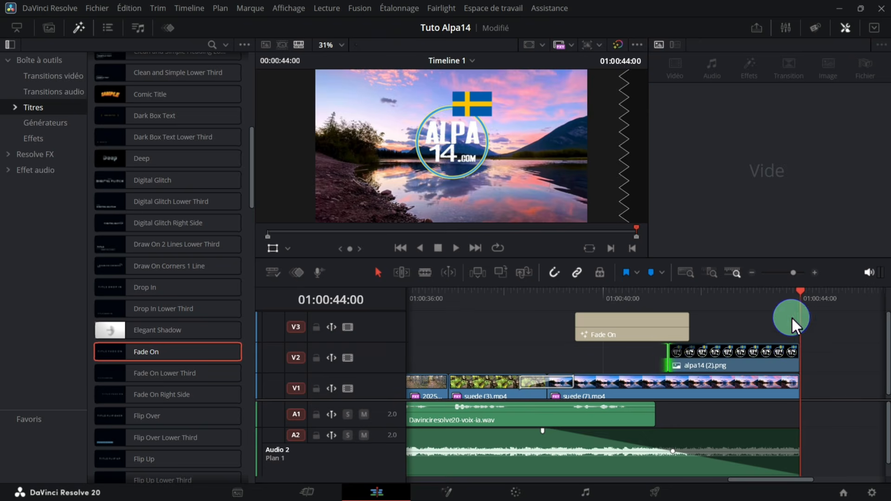
{"action": "left_click_drag", "start_coordinate": [803, 293], "coordinate": [563, 318]}
{"action": "left_click", "coordinate": [454, 248]}
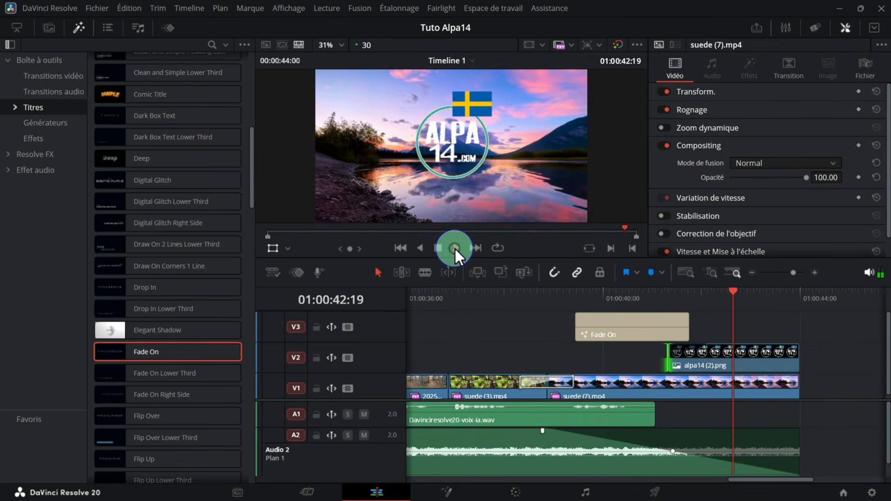
{"action": "left_click", "coordinate": [446, 249]}
{"action": "left_click", "coordinate": [700, 362]}
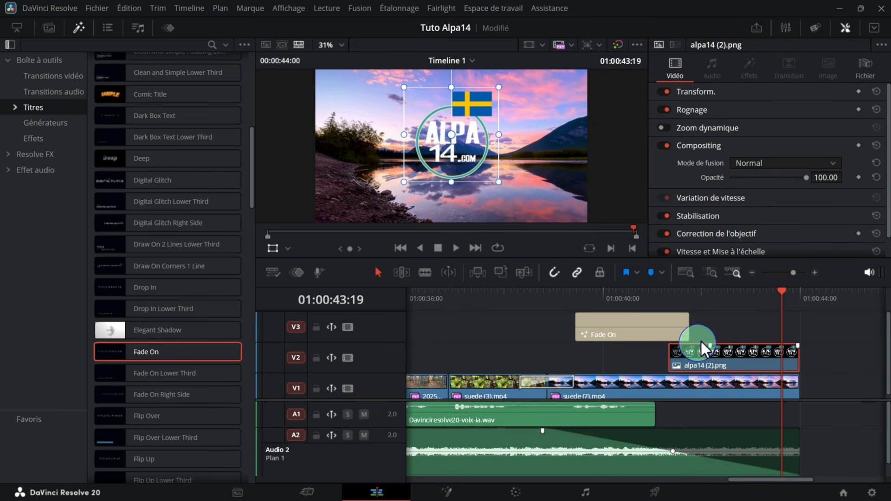
{"action": "left_click", "coordinate": [794, 274]}
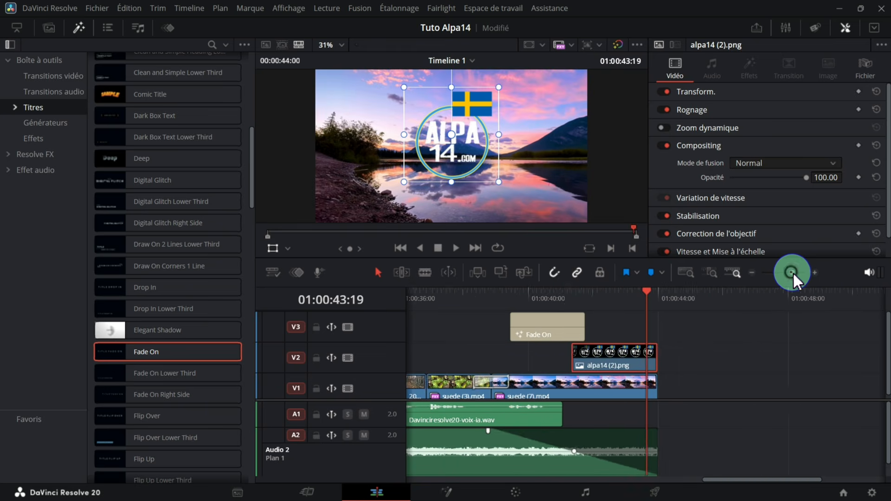
{"action": "left_click_drag", "start_coordinate": [544, 343], "coordinate": [578, 351]}
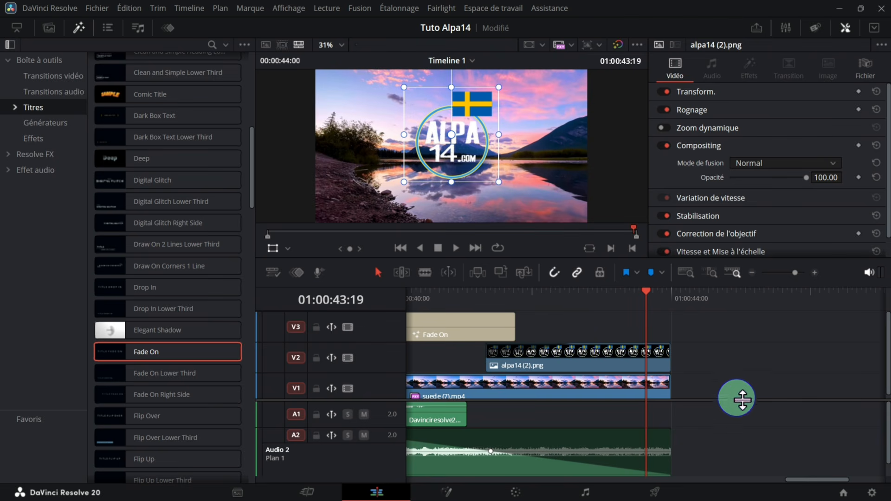
{"action": "left_click", "coordinate": [752, 274]}
{"action": "left_click", "coordinate": [752, 273]}
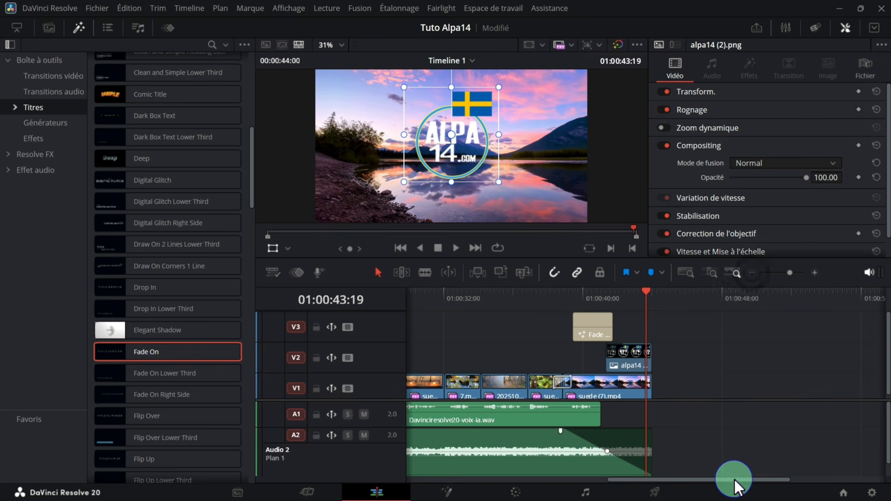
{"action": "left_click_drag", "start_coordinate": [732, 480], "coordinate": [675, 484]}
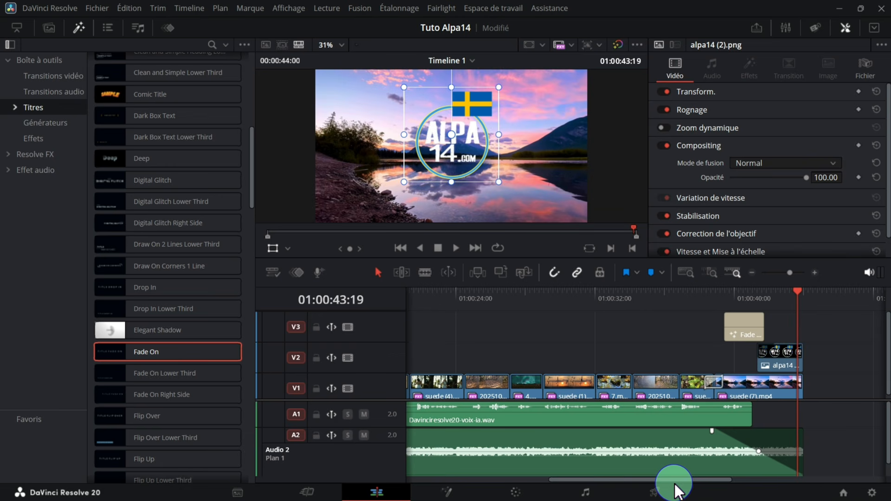
- Look through the keyboard customization window's lists of shortcuts and commands, and close it without changes
{"action": "left_click", "coordinate": [44, 9]}
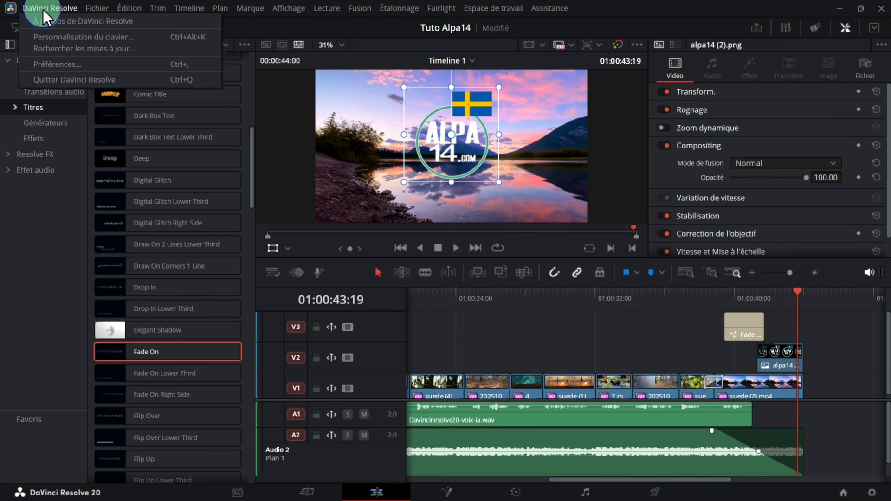
{"action": "left_click", "coordinate": [50, 37]}
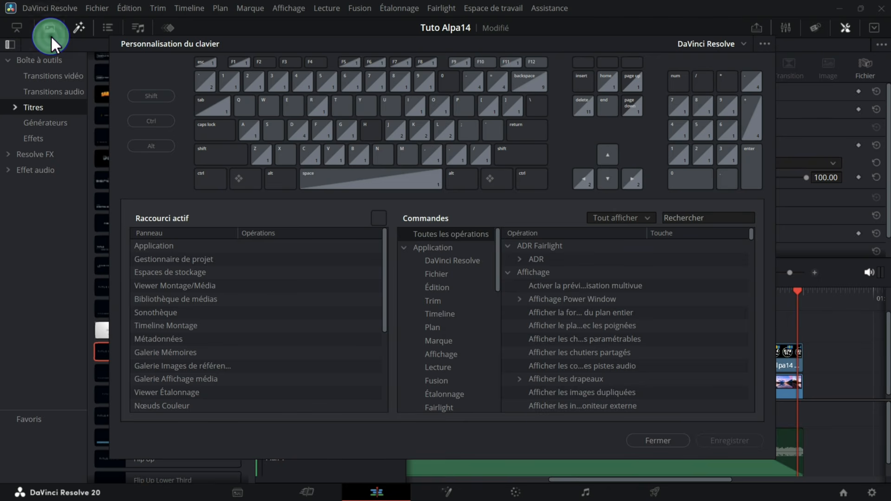
{"action": "mouse_move", "coordinate": [385, 286]}
{"action": "left_mouse_down"}
{"action": "mouse_move", "coordinate": [383, 328]}
{"action": "mouse_move", "coordinate": [383, 288]}
{"action": "left_mouse_up"}
{"action": "scroll", "coordinate": [557, 297], "scroll_direction": "down", "scroll_amount": 2}
{"action": "scroll", "coordinate": [570, 304], "scroll_direction": "up", "scroll_amount": 2}
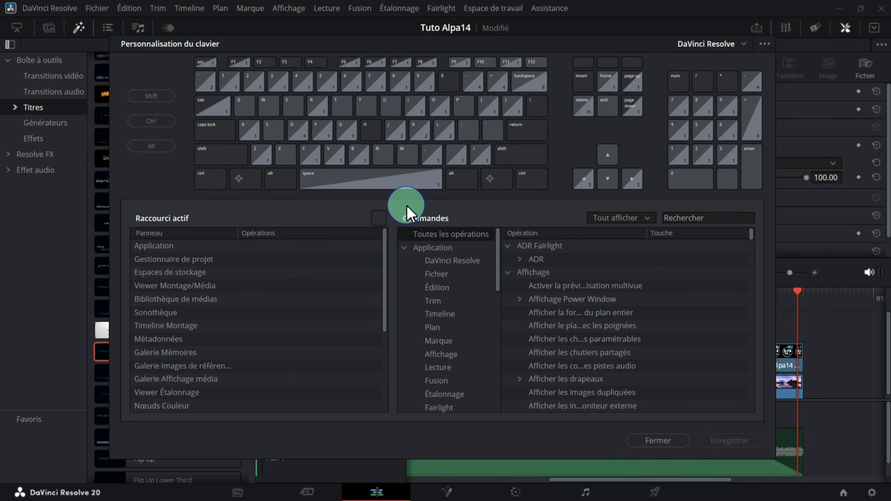
{"action": "key", "text": "Escape"}
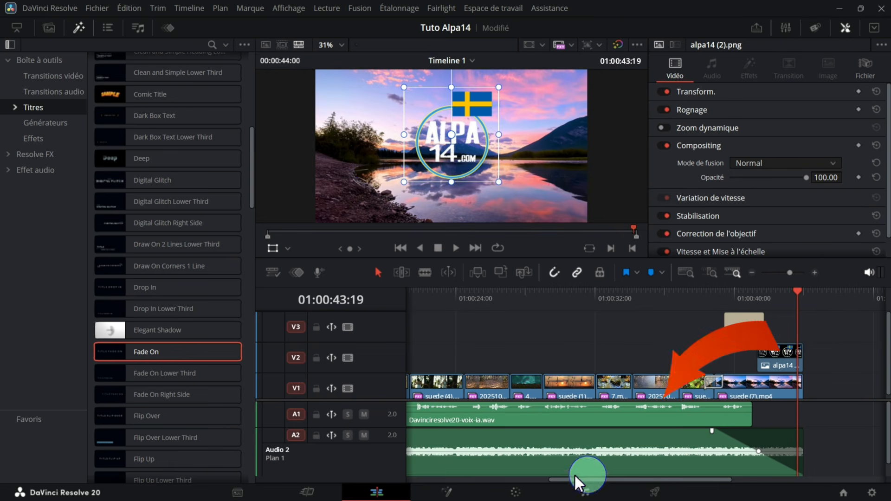
- Open the Deliver page and review the custom export's format, codec, resolution, frame rate and quality settings
{"action": "left_click", "coordinate": [654, 492]}
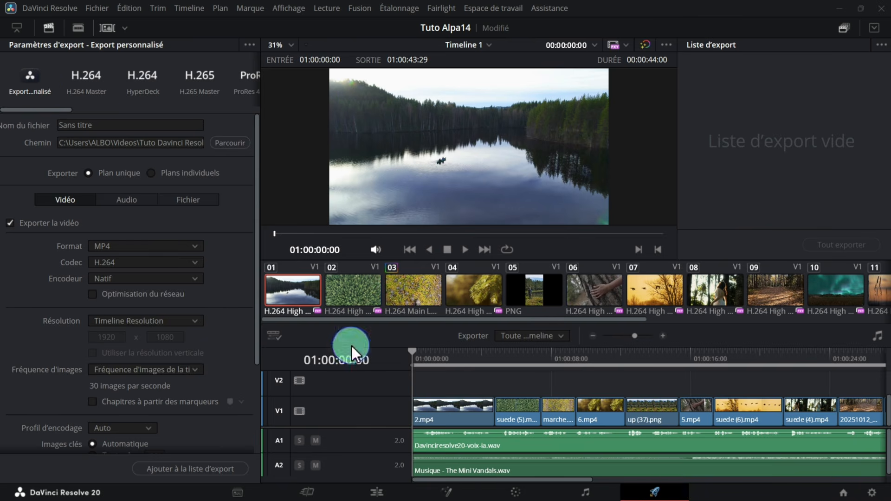
{"action": "left_click_drag", "start_coordinate": [37, 108], "coordinate": [20, 83]}
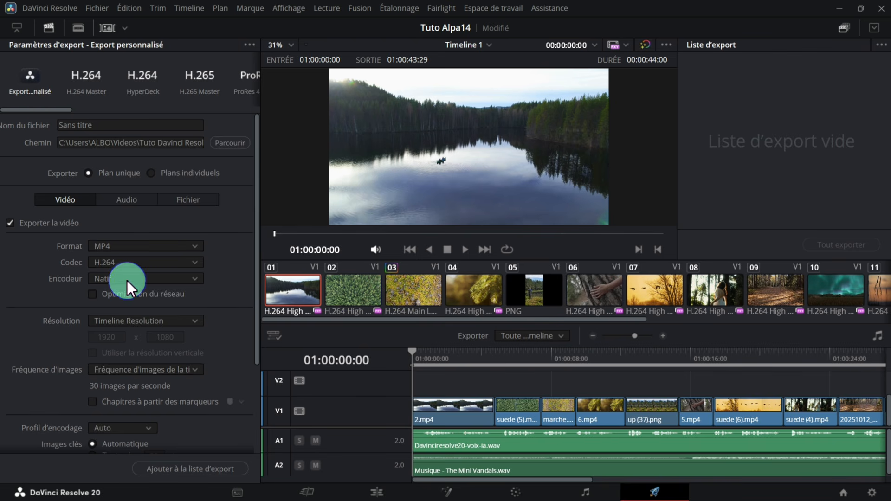
{"action": "left_click", "coordinate": [177, 246]}
{"action": "left_click", "coordinate": [182, 251]}
{"action": "scroll", "coordinate": [166, 338], "scroll_direction": "down", "scroll_amount": 1}
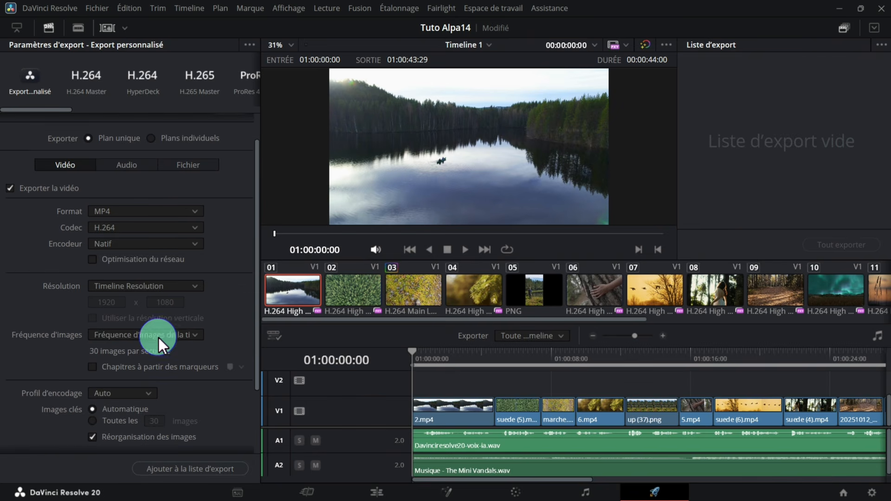
{"action": "scroll", "coordinate": [158, 338], "scroll_direction": "down", "scroll_amount": 3}
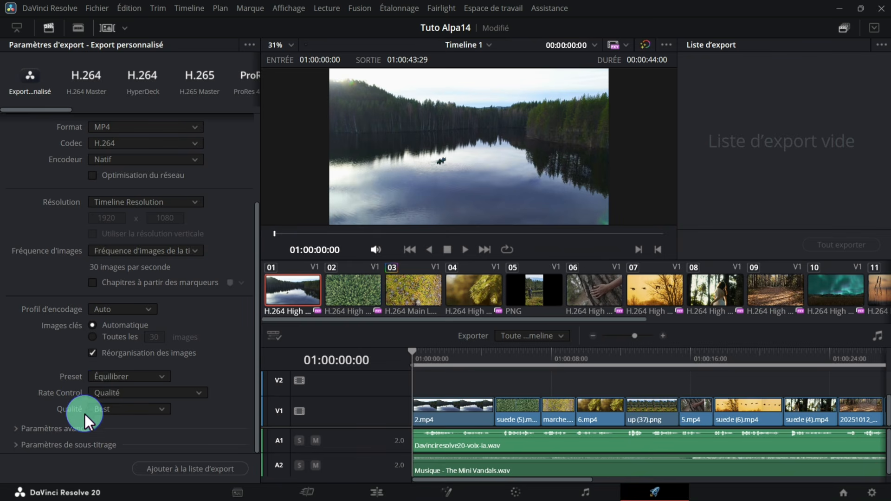
{"action": "left_click", "coordinate": [161, 410]}
{"action": "left_click", "coordinate": [162, 411]}
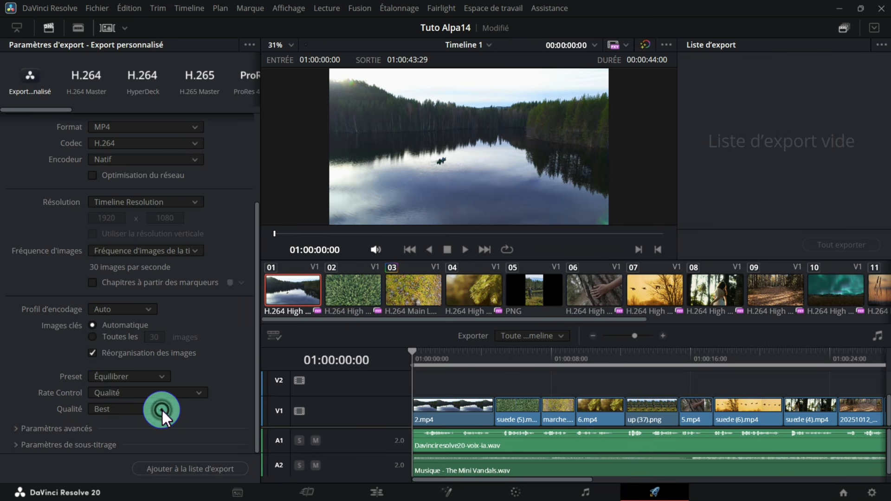
{"action": "scroll", "coordinate": [143, 369], "scroll_direction": "up", "scroll_amount": 4}
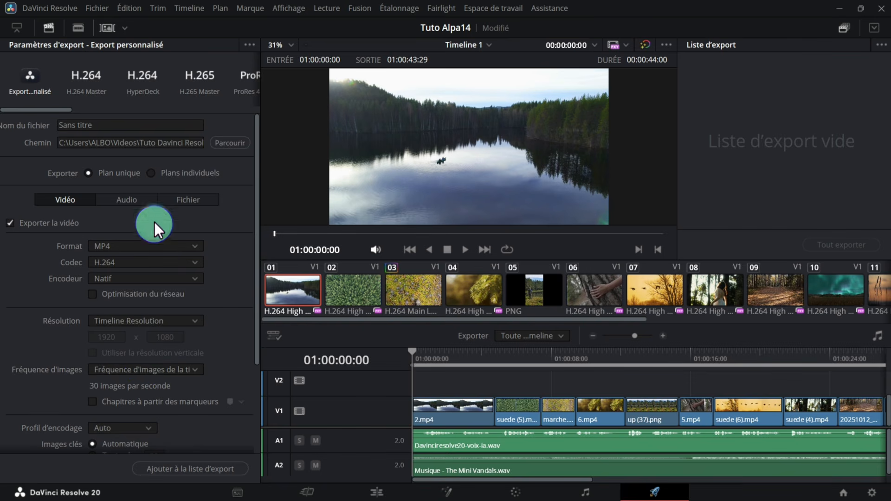
- Replace the export's default file name with Clip
{"action": "left_click", "coordinate": [108, 125]}
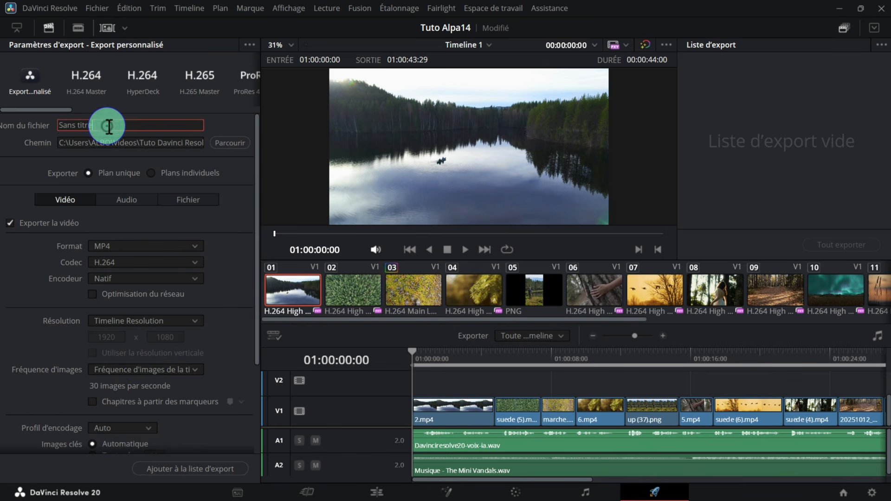
{"action": "key", "text": "BackSpace"}
{"action": "key", "text": "BackSpace"}
{"action": "key", "text": "BackSpace"}
{"action": "key", "text": "BackSpace"}
{"action": "key", "text": "BackSpace"}
{"action": "key", "text": "BackSpace"}
{"action": "key", "text": "BackSpace"}
{"action": "key", "text": "BackSpace"}
{"action": "key", "text": "BackSpace"}
{"action": "type", "text": "Clip"}
- Add the timeline export to the render queue and start rendering it
{"action": "left_click", "coordinate": [182, 466]}
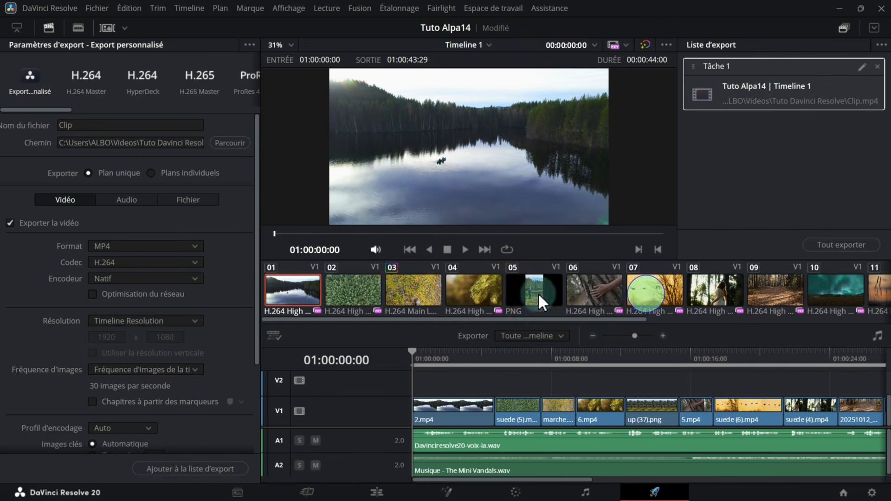
{"action": "left_click", "coordinate": [854, 245]}
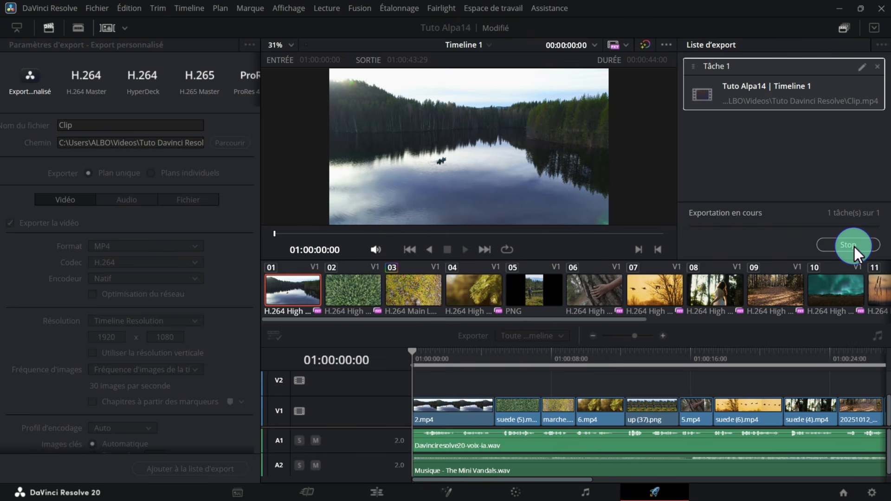